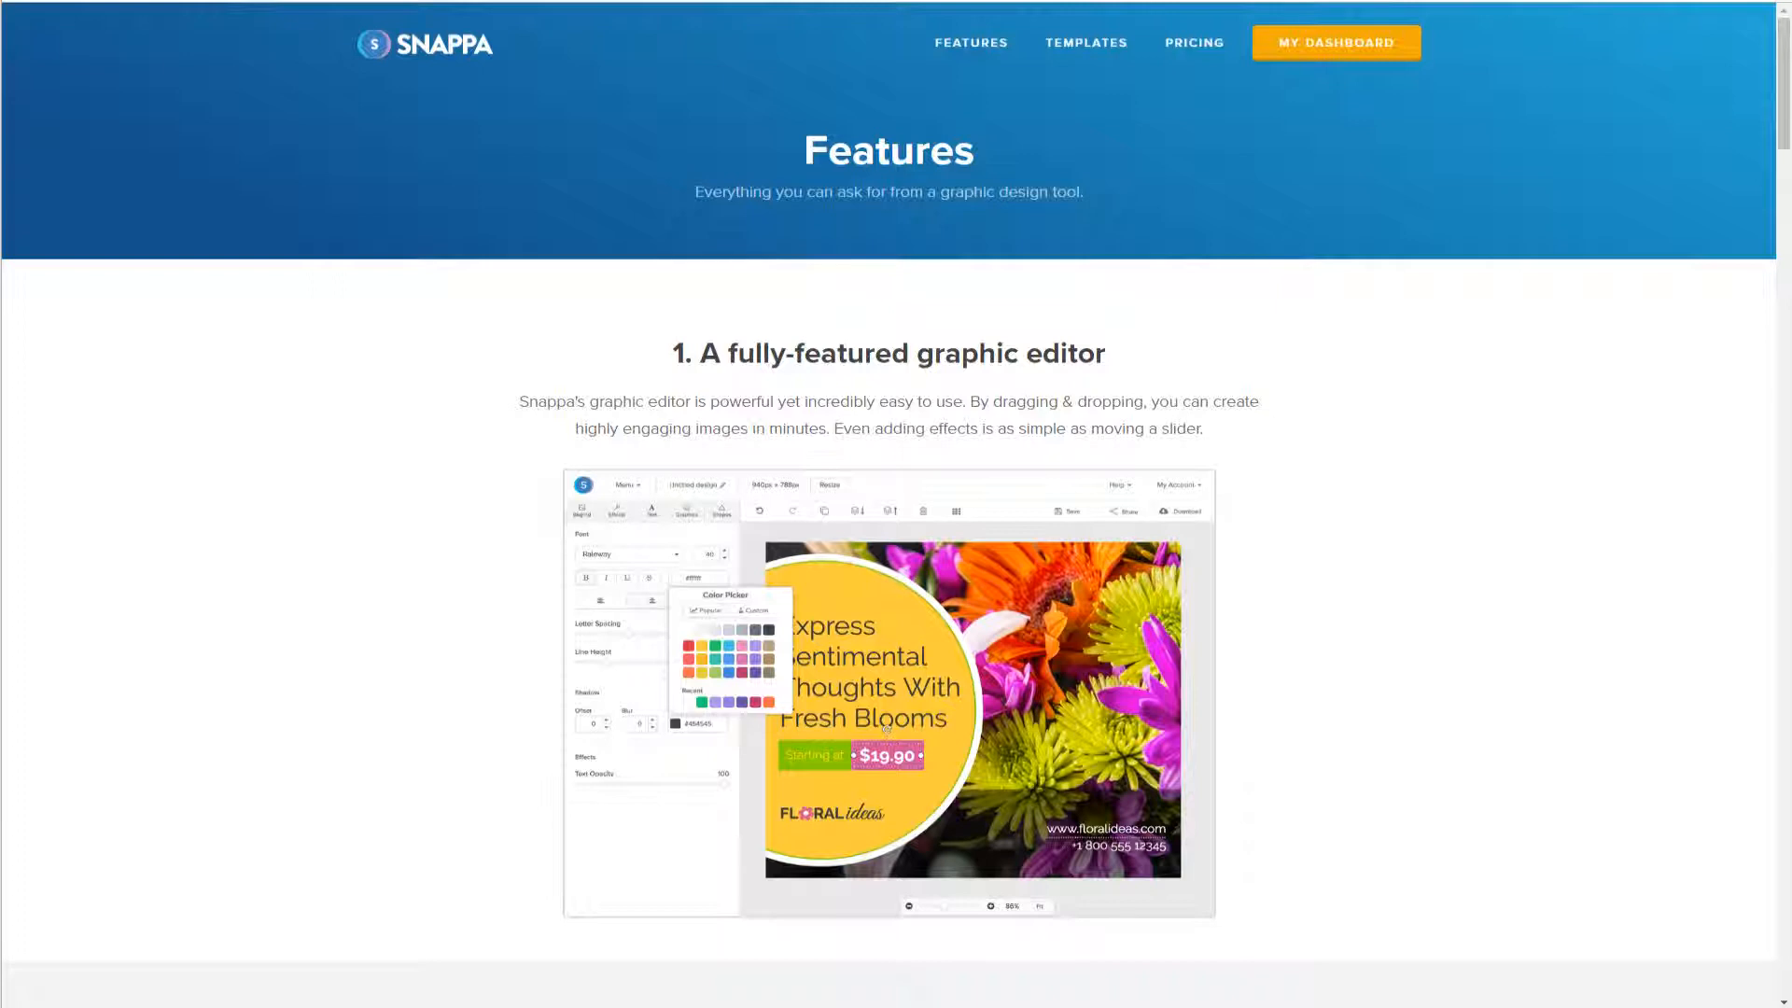
Review the Snappa features page, from the graphic editor and asset library sections through social media sharing and team collaboration.
{"action": "scroll", "coordinate": [1385, 648], "scroll_direction": "down", "scroll_amount": 4}
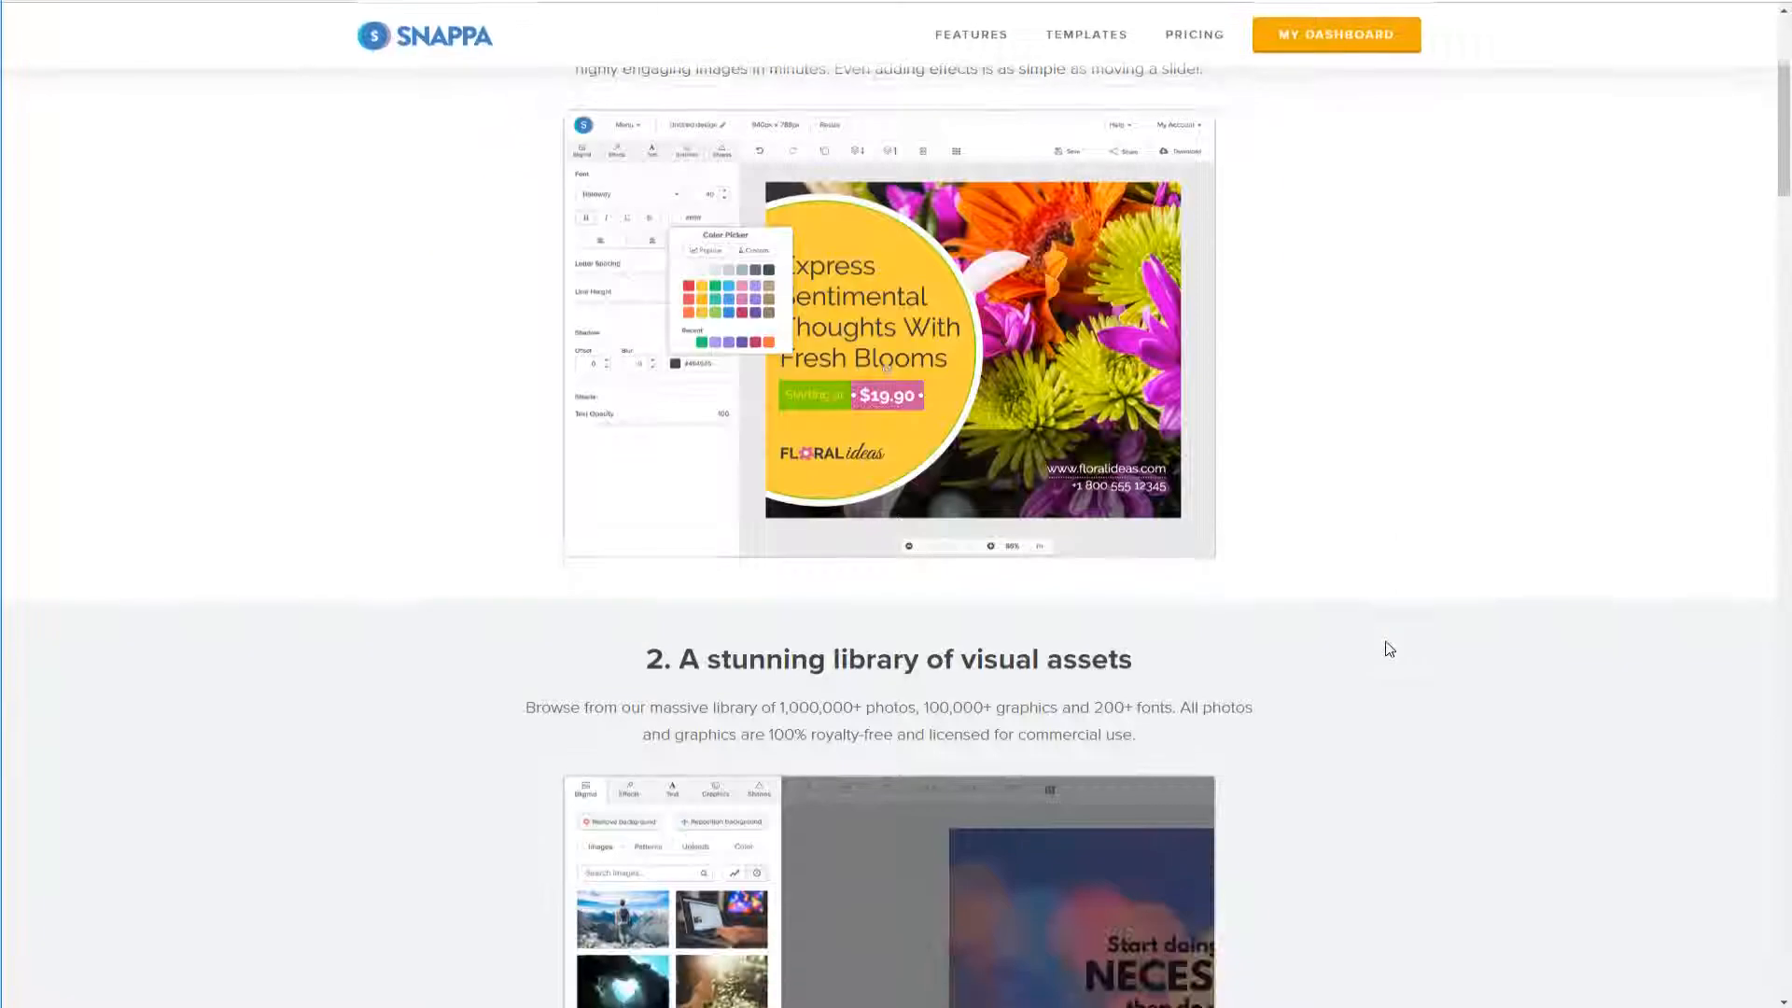
{"action": "scroll", "coordinate": [1392, 625], "scroll_direction": "down", "scroll_amount": 3}
{"action": "scroll", "coordinate": [1393, 622], "scroll_direction": "up", "scroll_amount": 2}
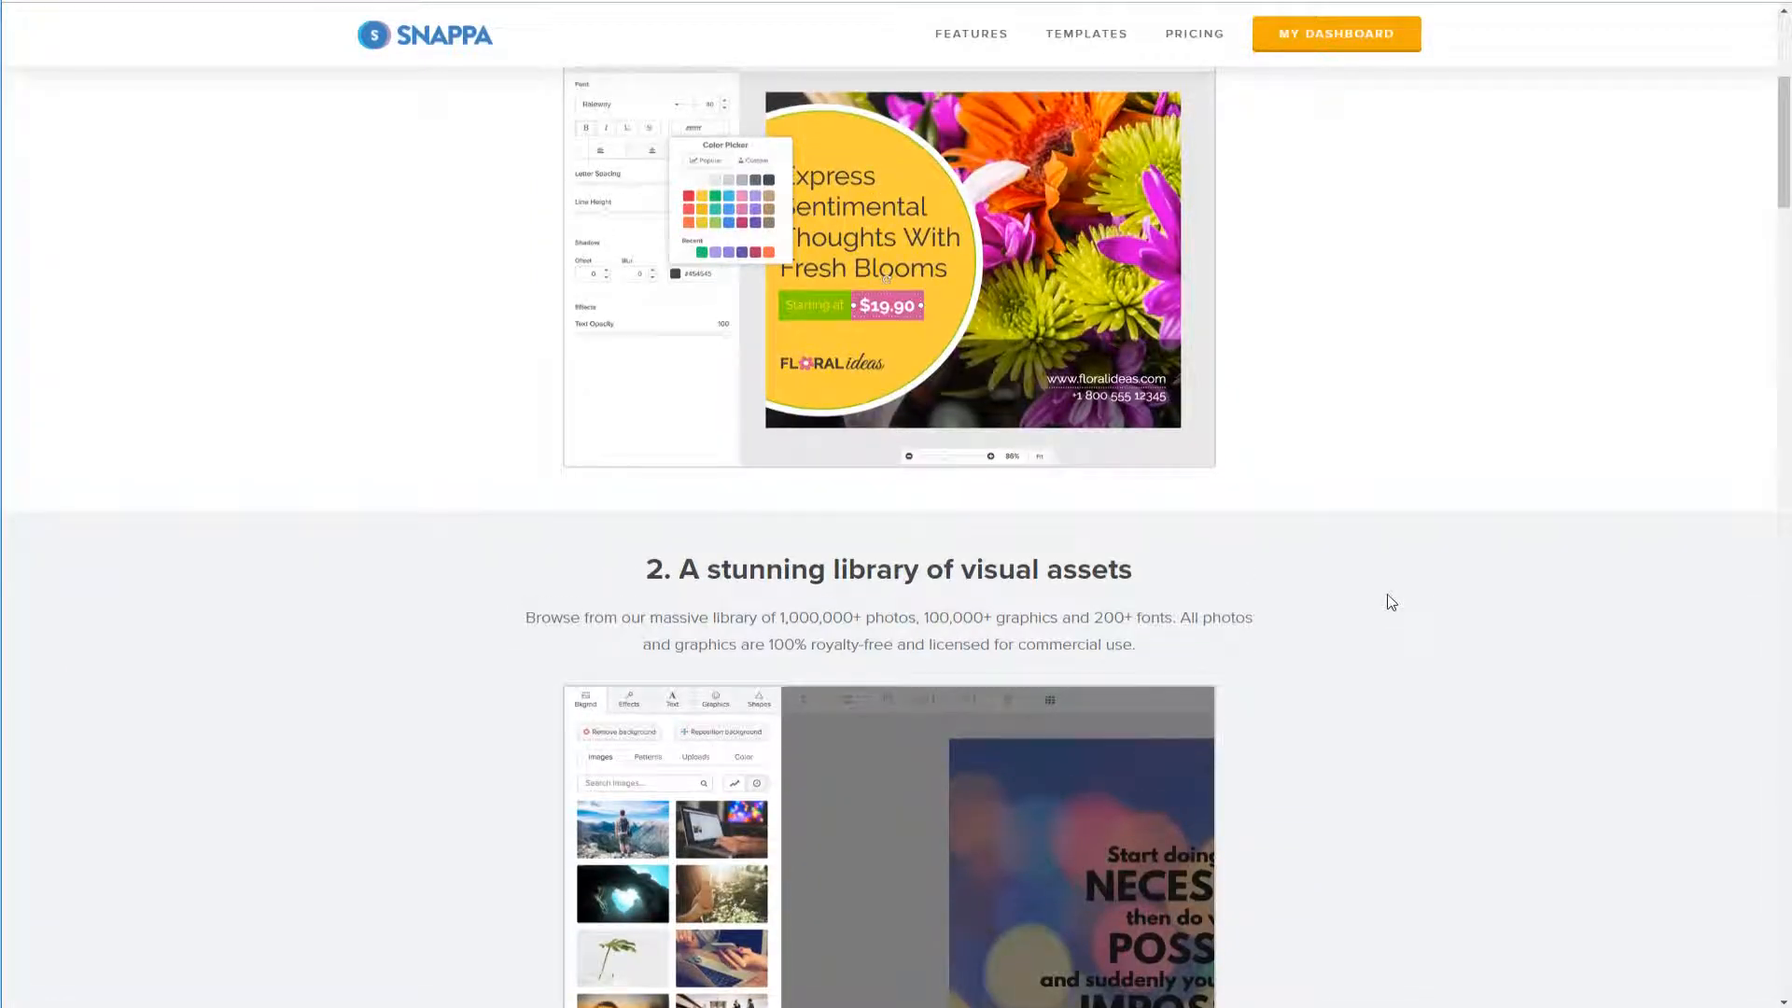
{"action": "scroll", "coordinate": [1390, 601], "scroll_direction": "down", "scroll_amount": 4}
{"action": "scroll", "coordinate": [1393, 600], "scroll_direction": "down", "scroll_amount": 8}
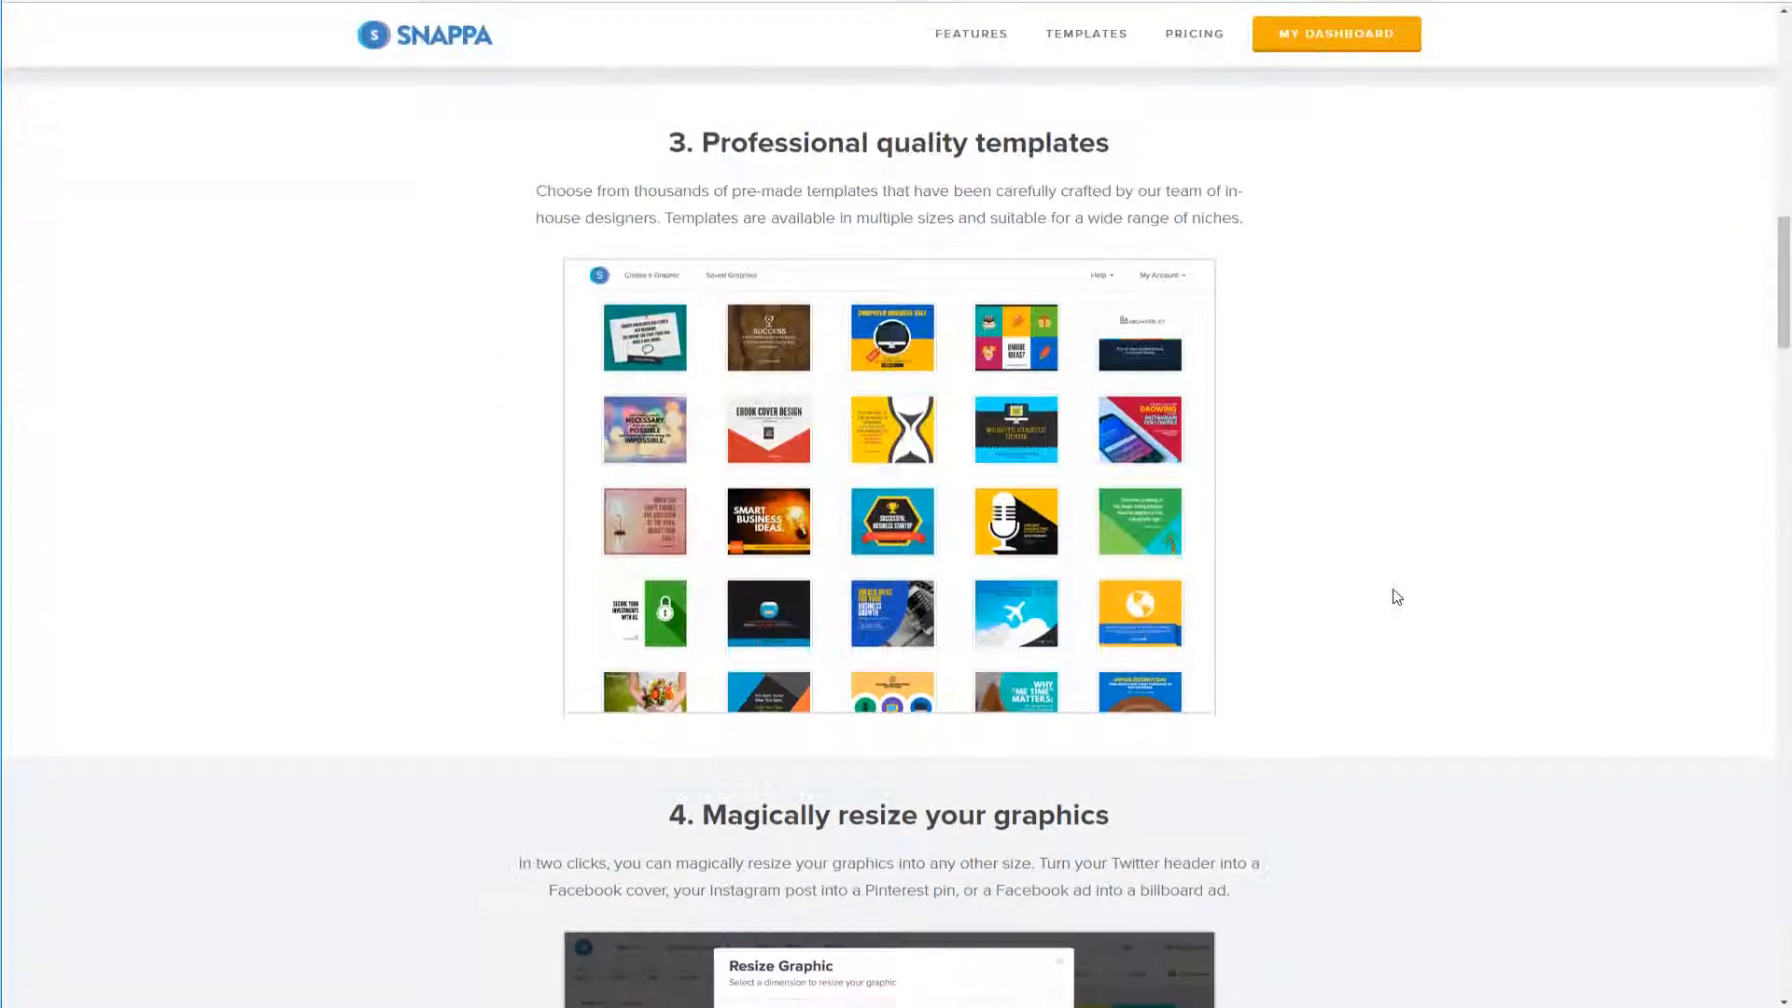
{"action": "scroll", "coordinate": [1397, 597], "scroll_direction": "down", "scroll_amount": 11}
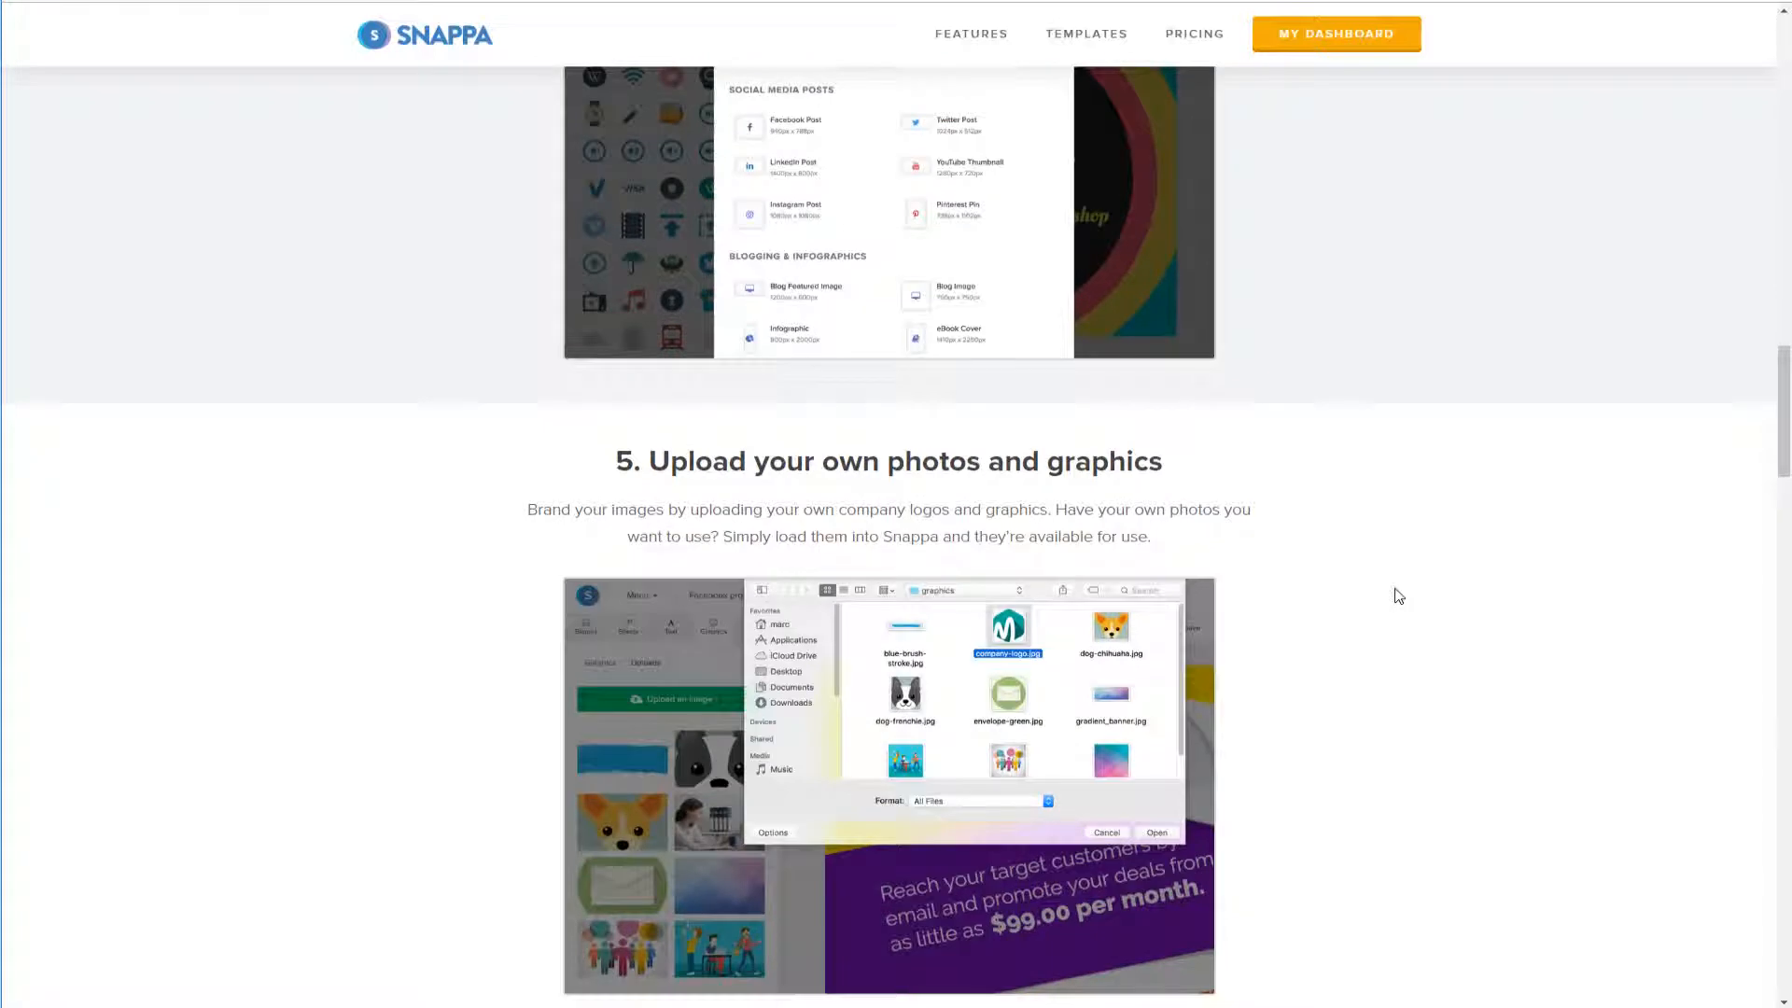
{"action": "scroll", "coordinate": [1398, 595], "scroll_direction": "down", "scroll_amount": 4}
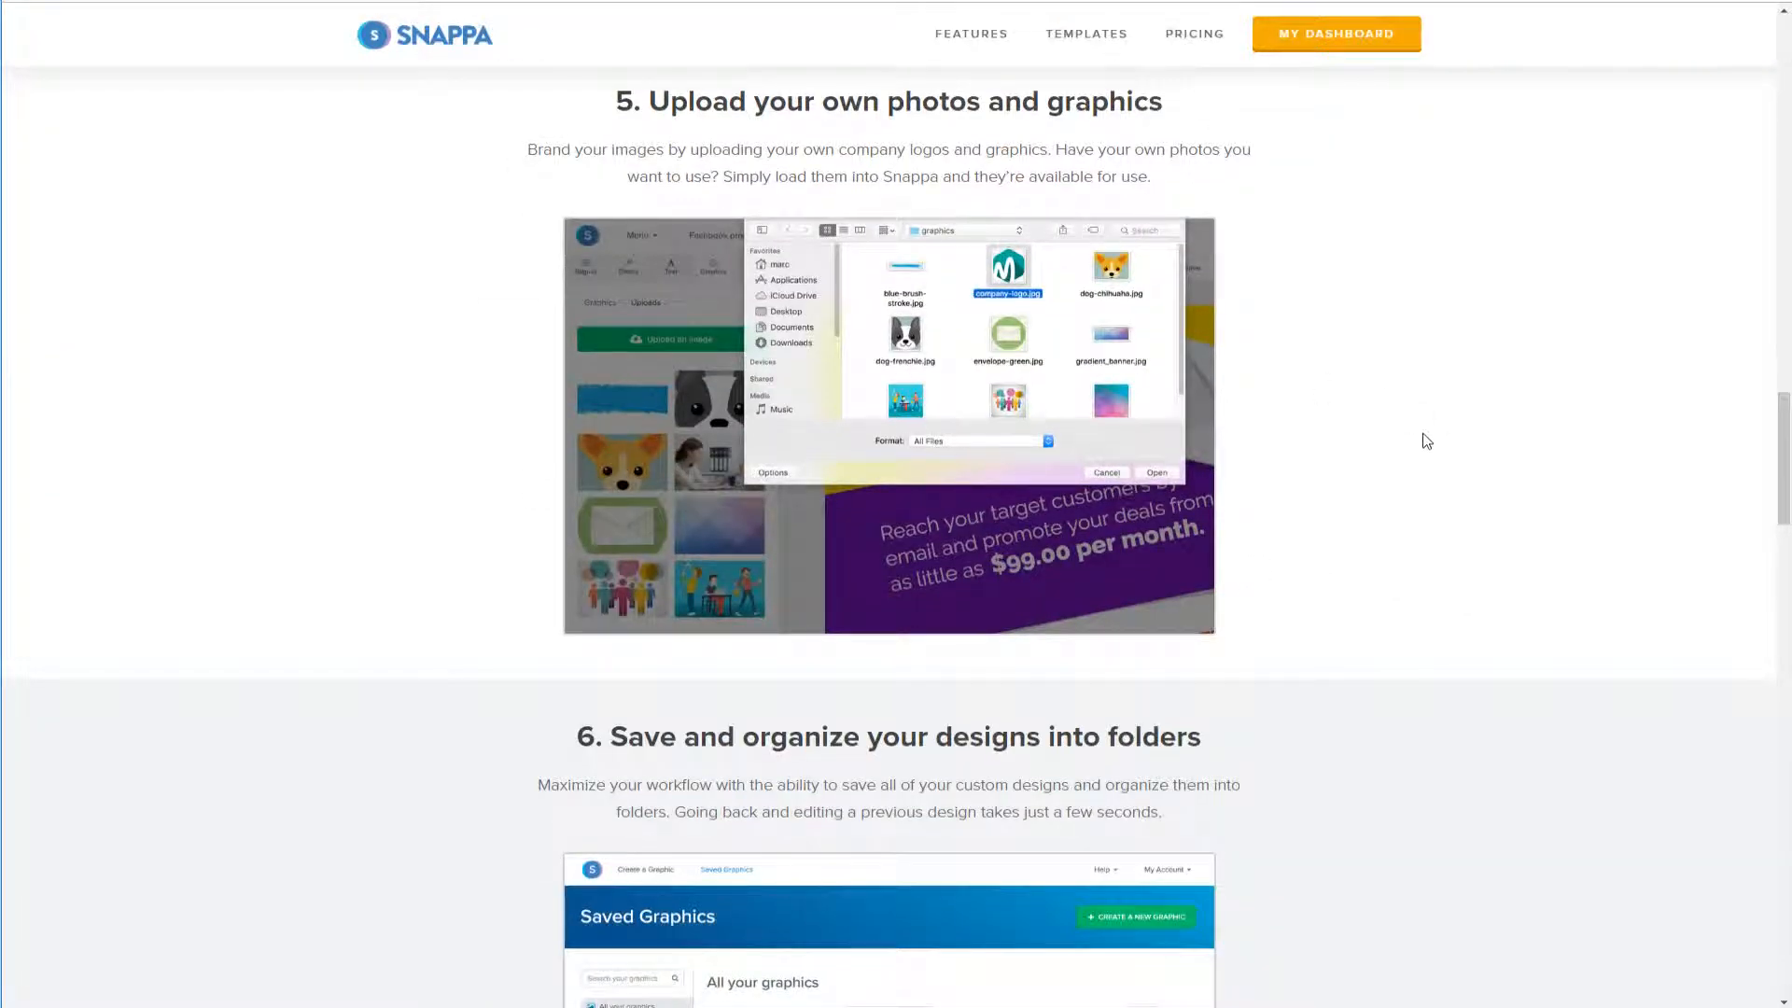
{"action": "scroll", "coordinate": [1425, 439], "scroll_direction": "down", "scroll_amount": 6}
{"action": "scroll", "coordinate": [1465, 467], "scroll_direction": "down", "scroll_amount": 10}
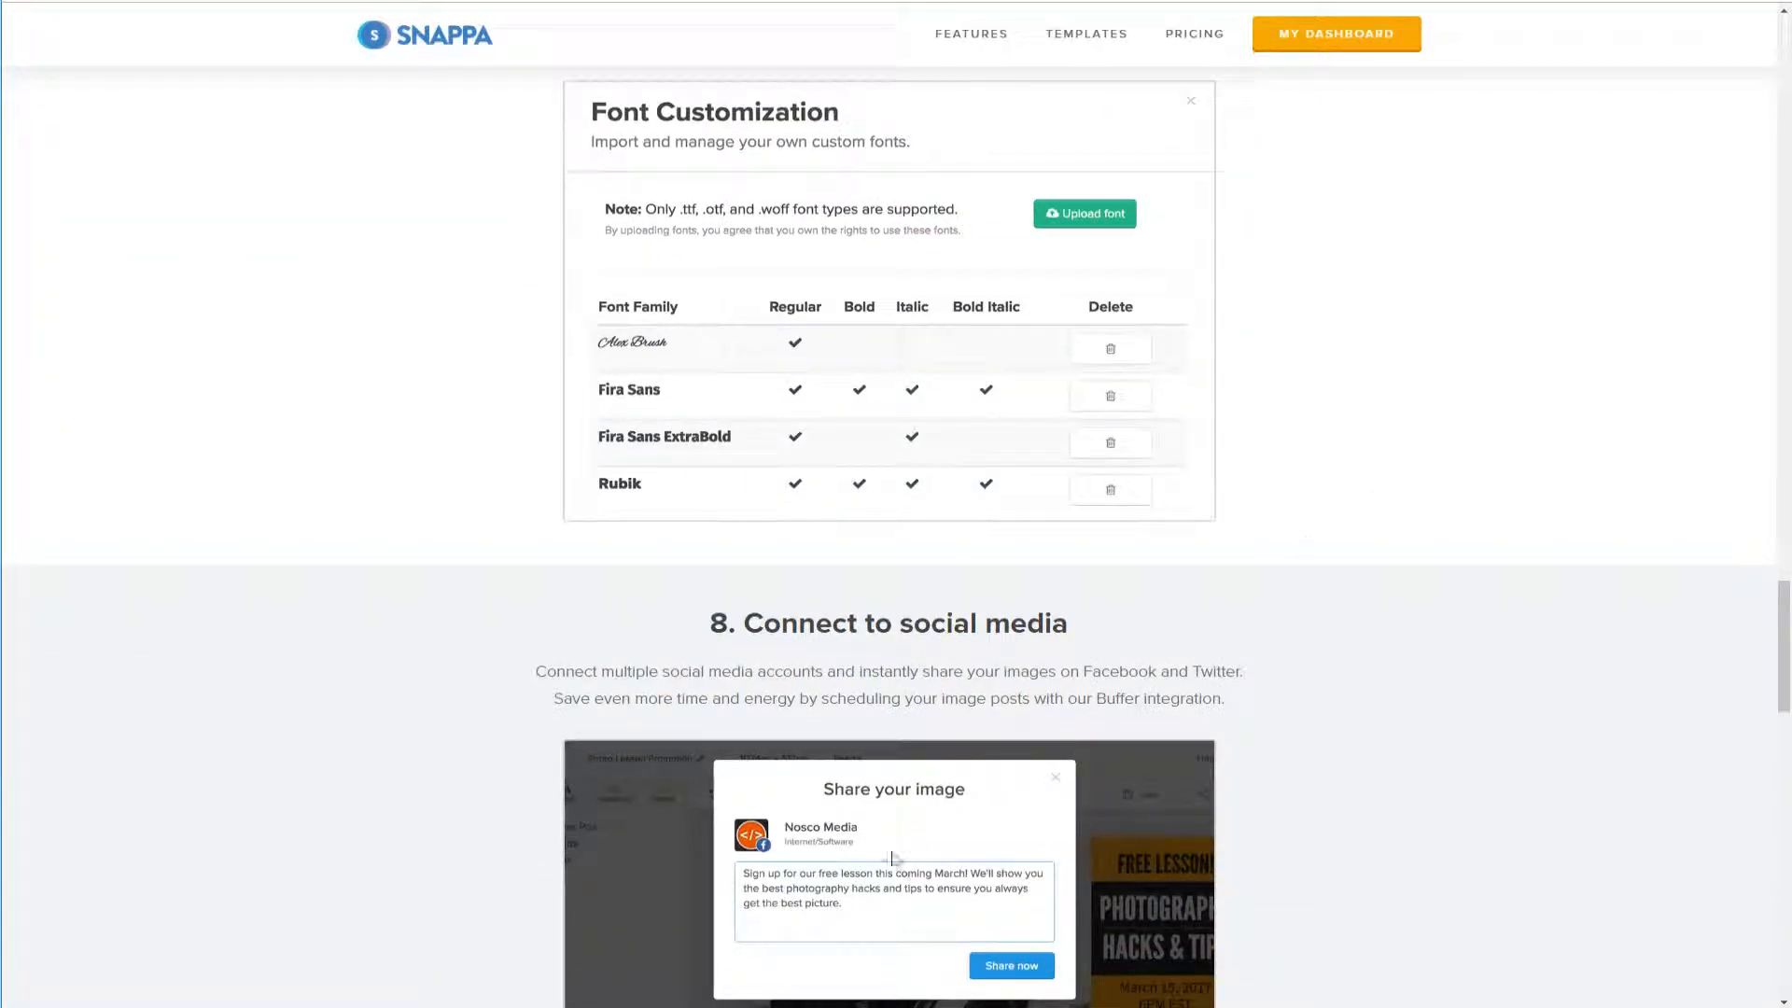
{"action": "scroll", "coordinate": [1356, 686], "scroll_direction": "down", "scroll_amount": 3}
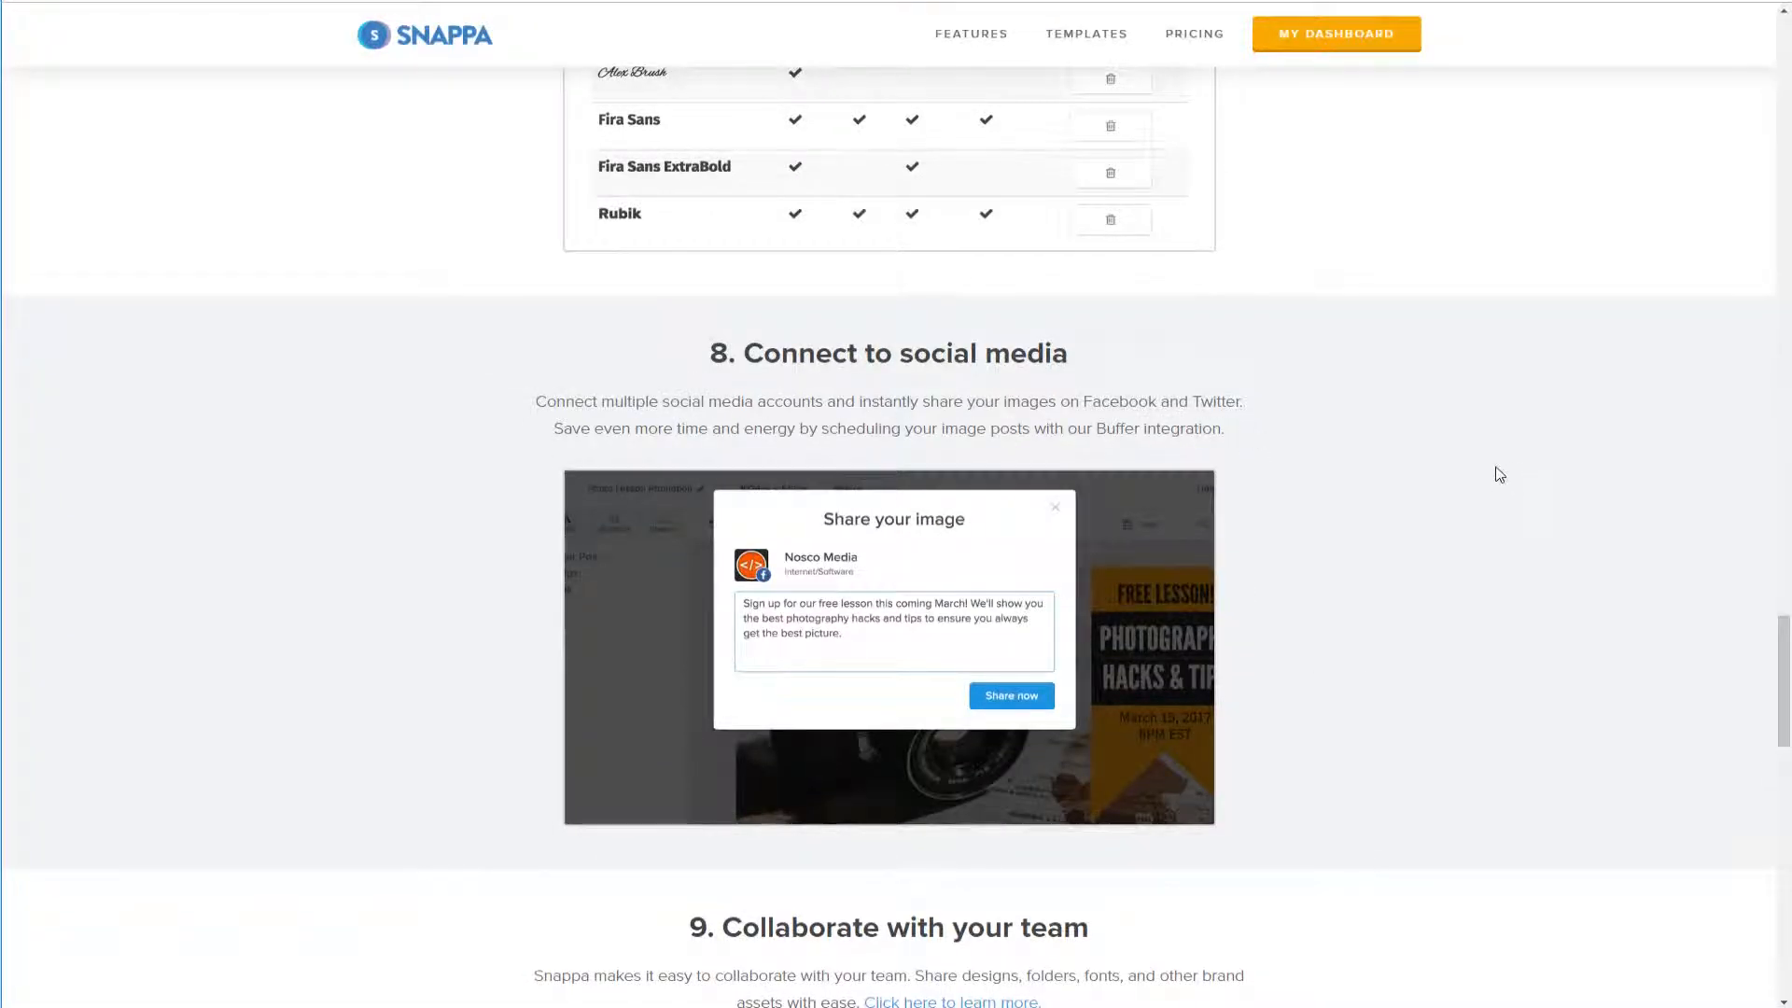
{"action": "scroll", "coordinate": [1505, 473], "scroll_direction": "up", "scroll_amount": 15}
{"action": "scroll", "coordinate": [1499, 475], "scroll_direction": "up", "scroll_amount": 20}
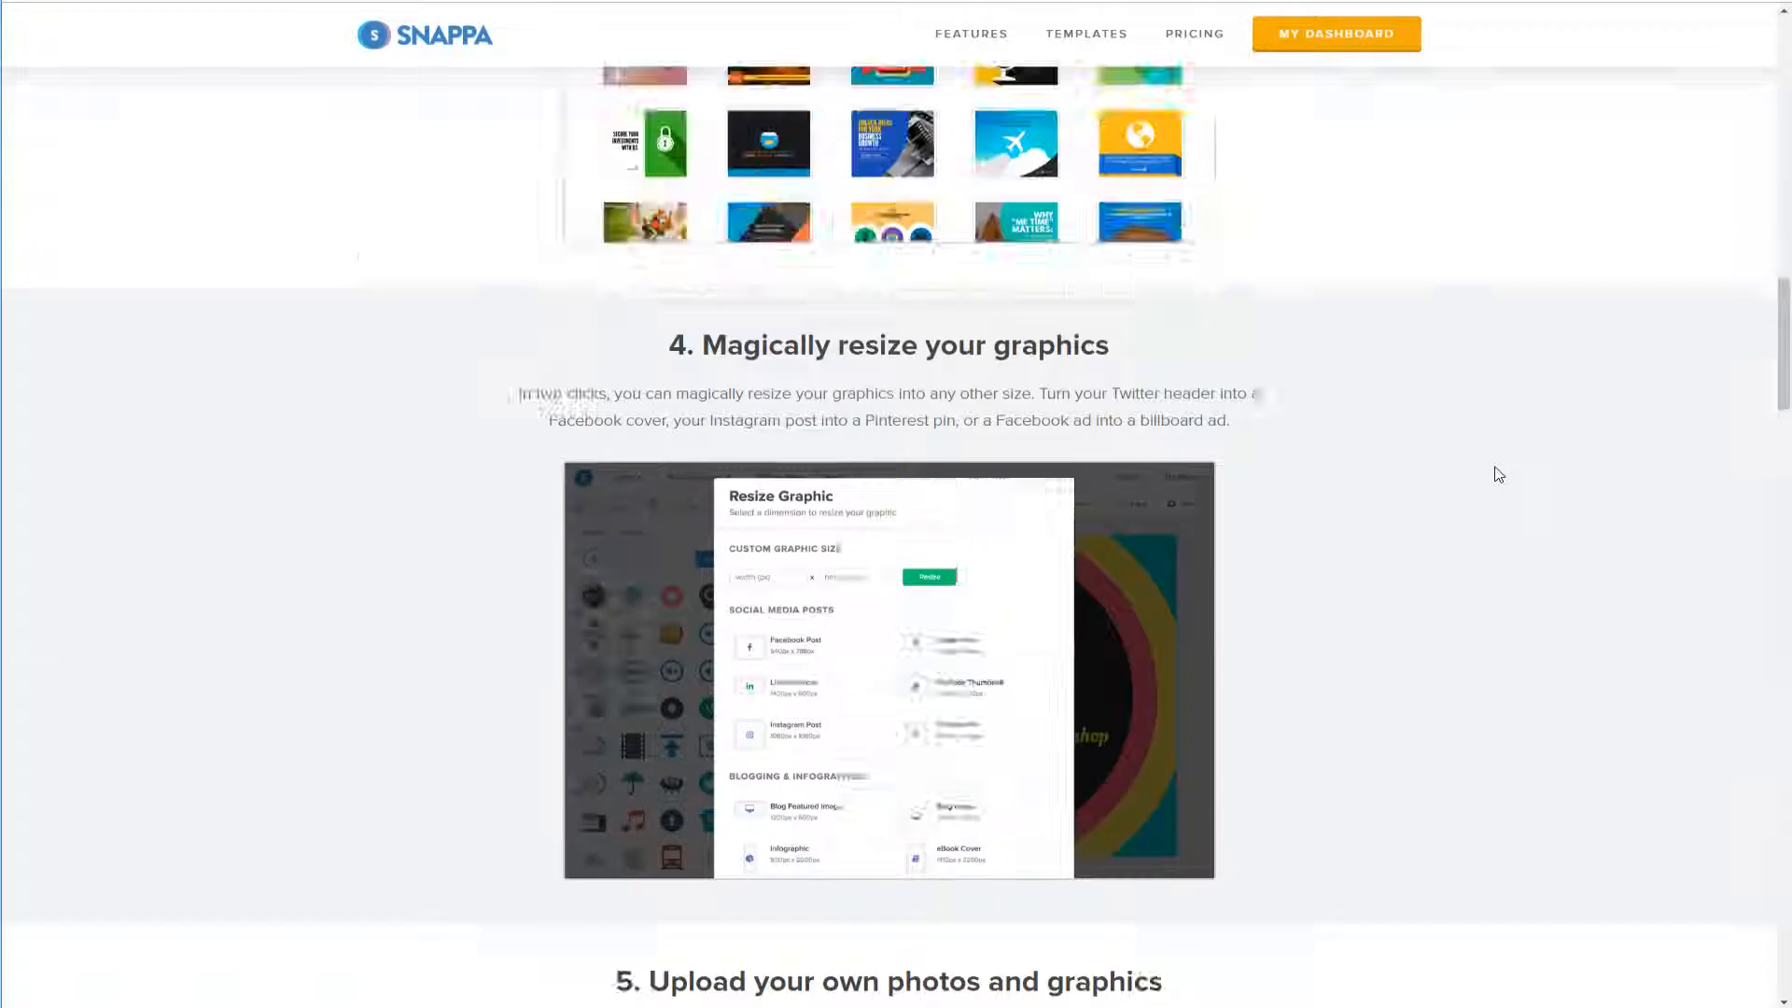
{"action": "scroll", "coordinate": [1474, 475], "scroll_direction": "up", "scroll_amount": 2}
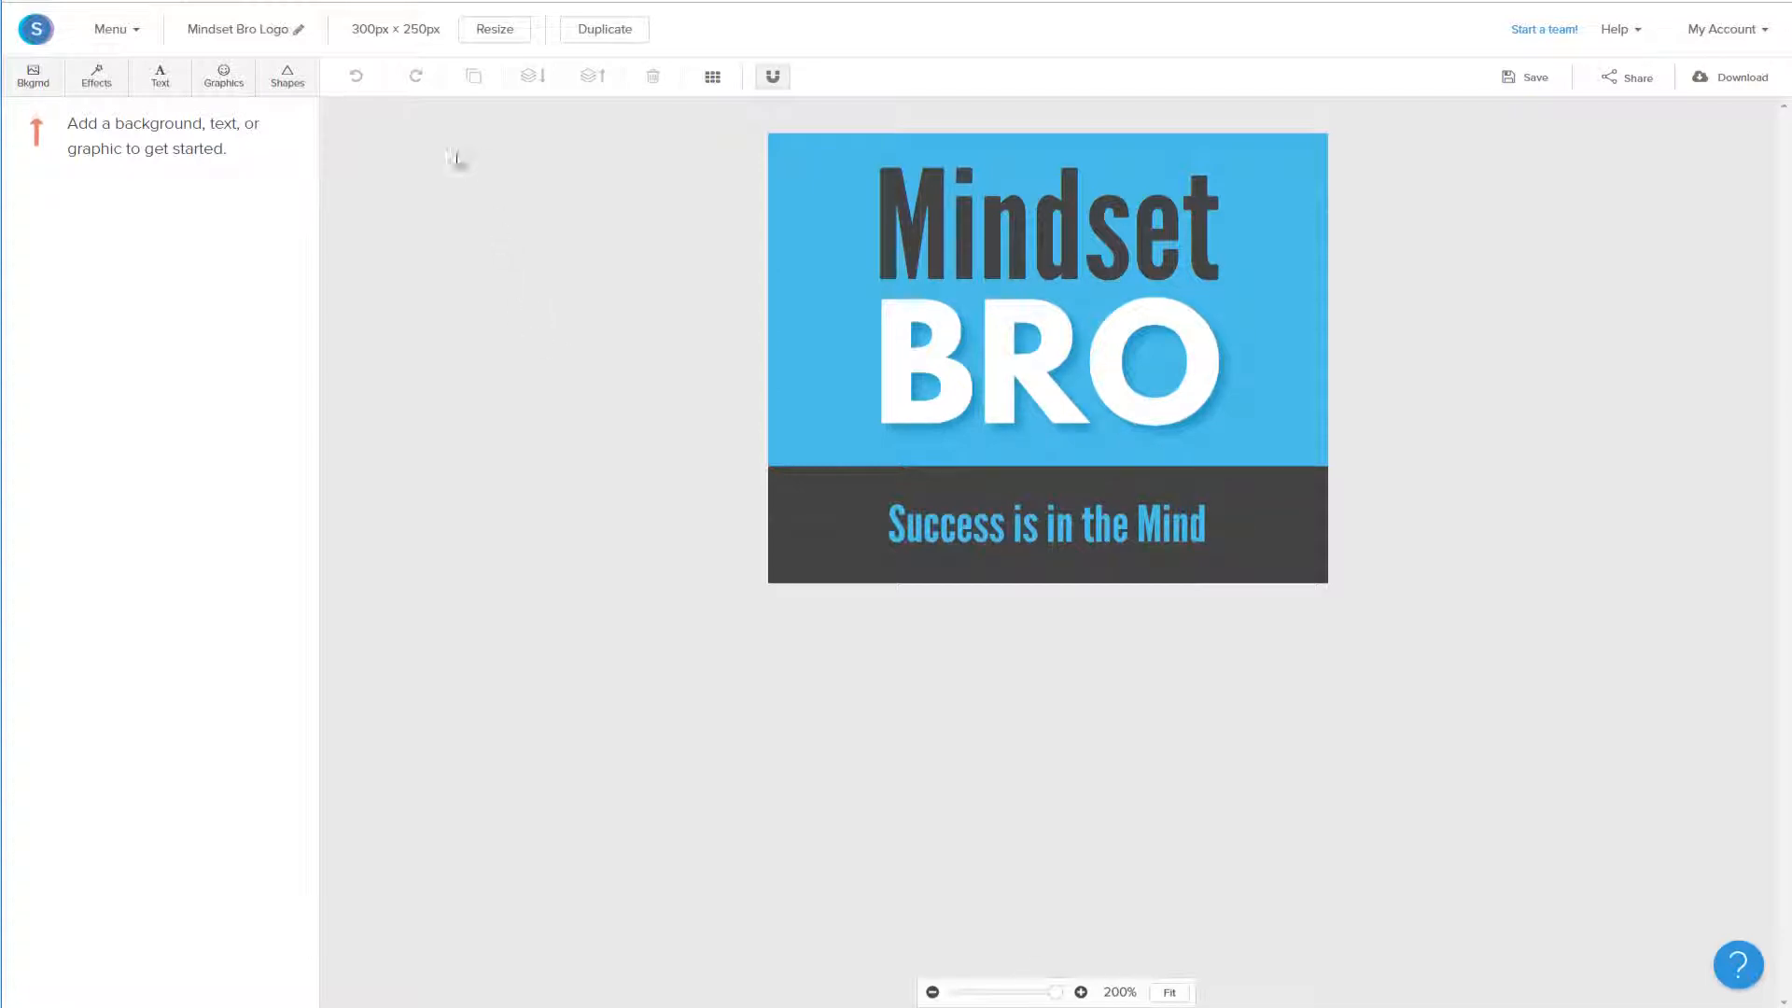
Look through the preset dimensions available for resizing the Mindset Bro Logo graphic, and leave its size as it is.
{"action": "left_click", "coordinate": [494, 31]}
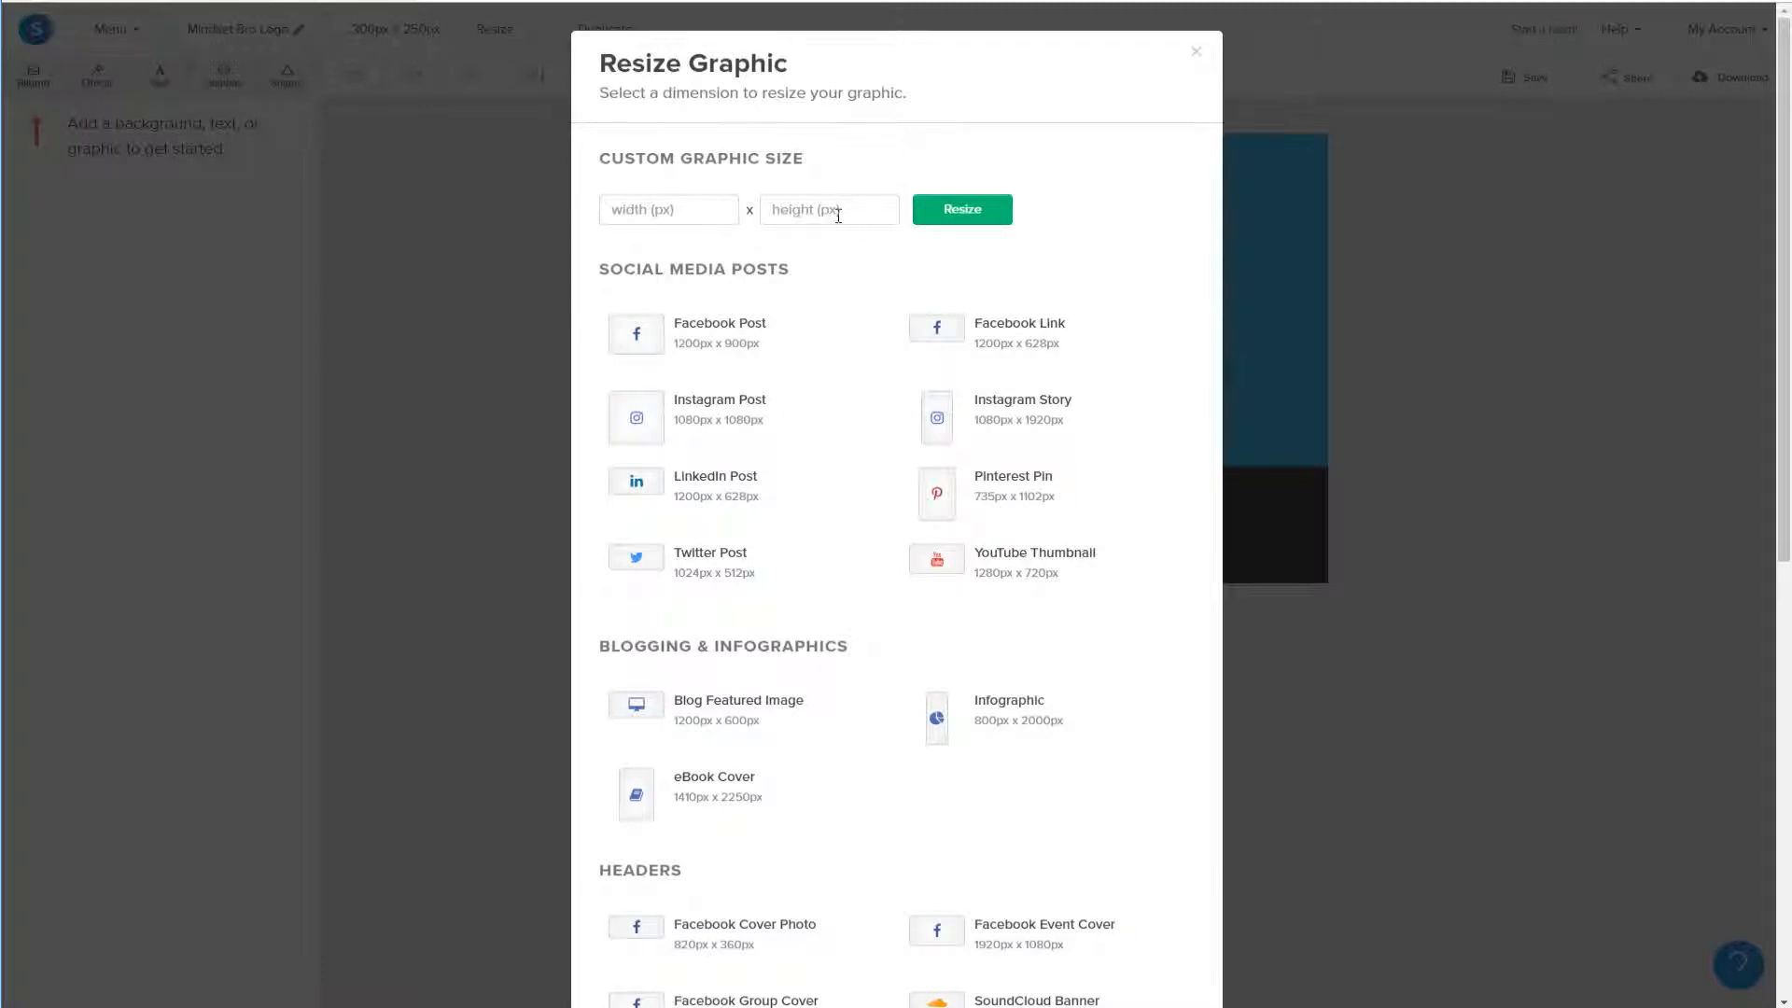
{"action": "scroll", "coordinate": [1024, 410], "scroll_direction": "down", "scroll_amount": 5}
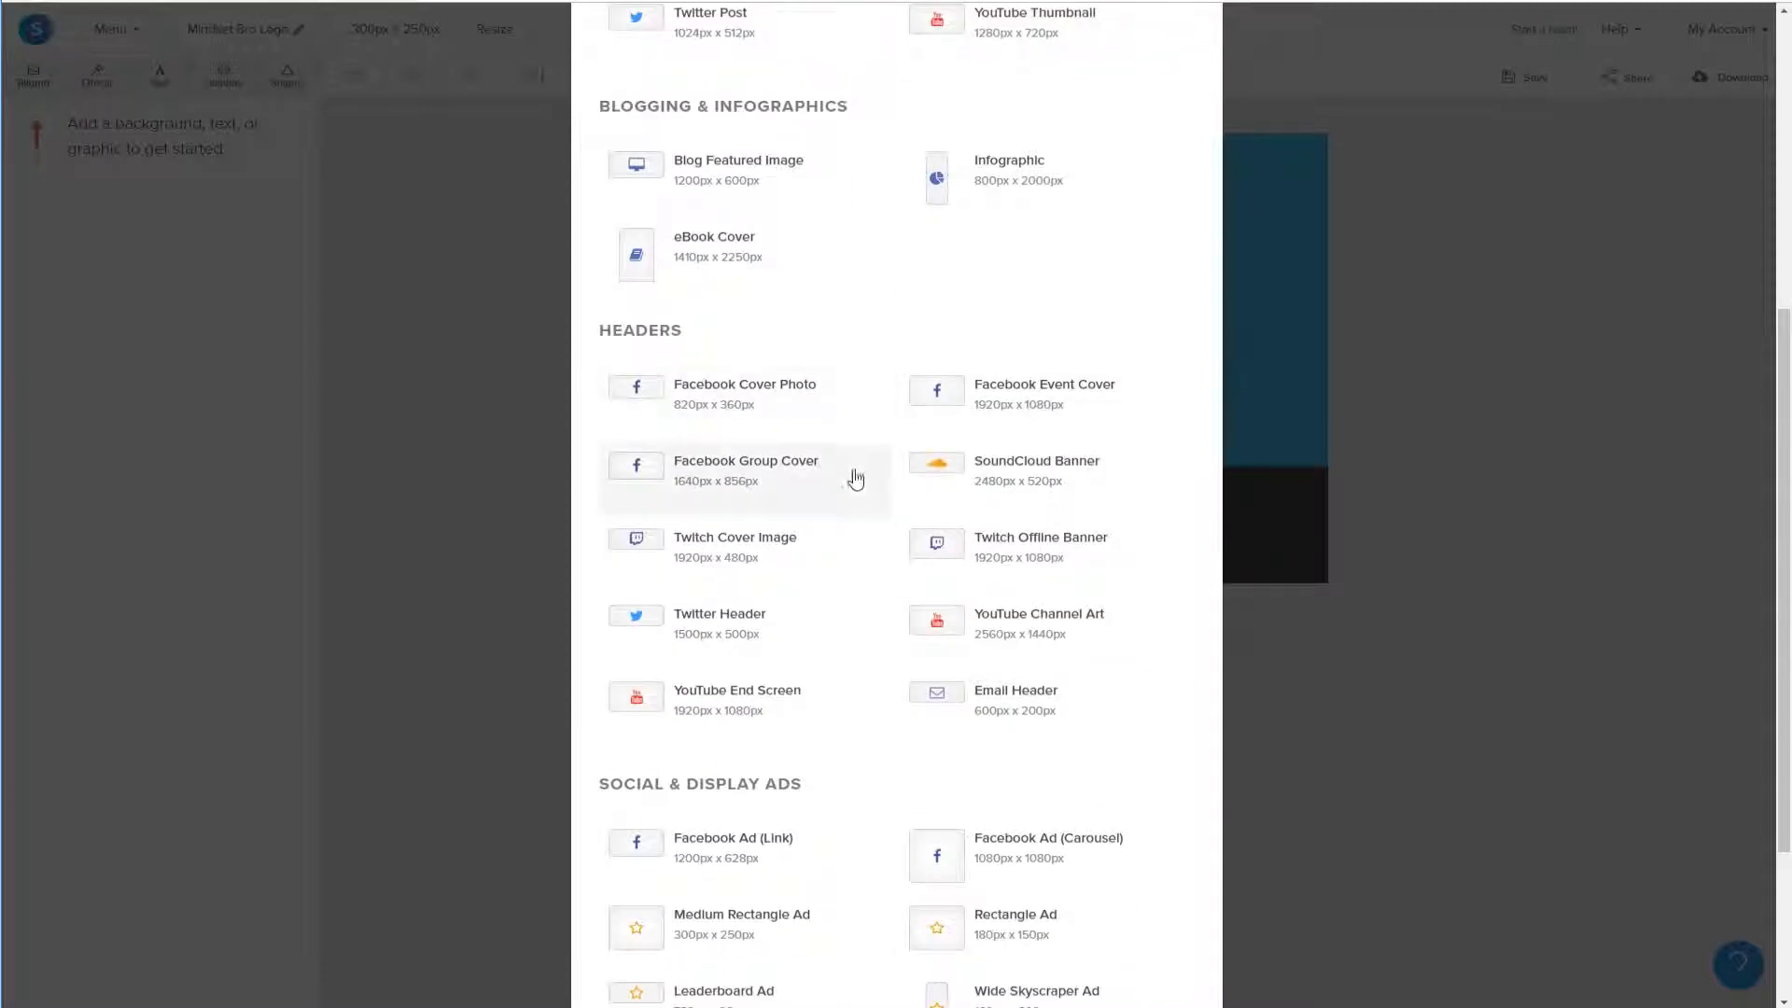
{"action": "scroll", "coordinate": [856, 479], "scroll_direction": "down", "scroll_amount": 3}
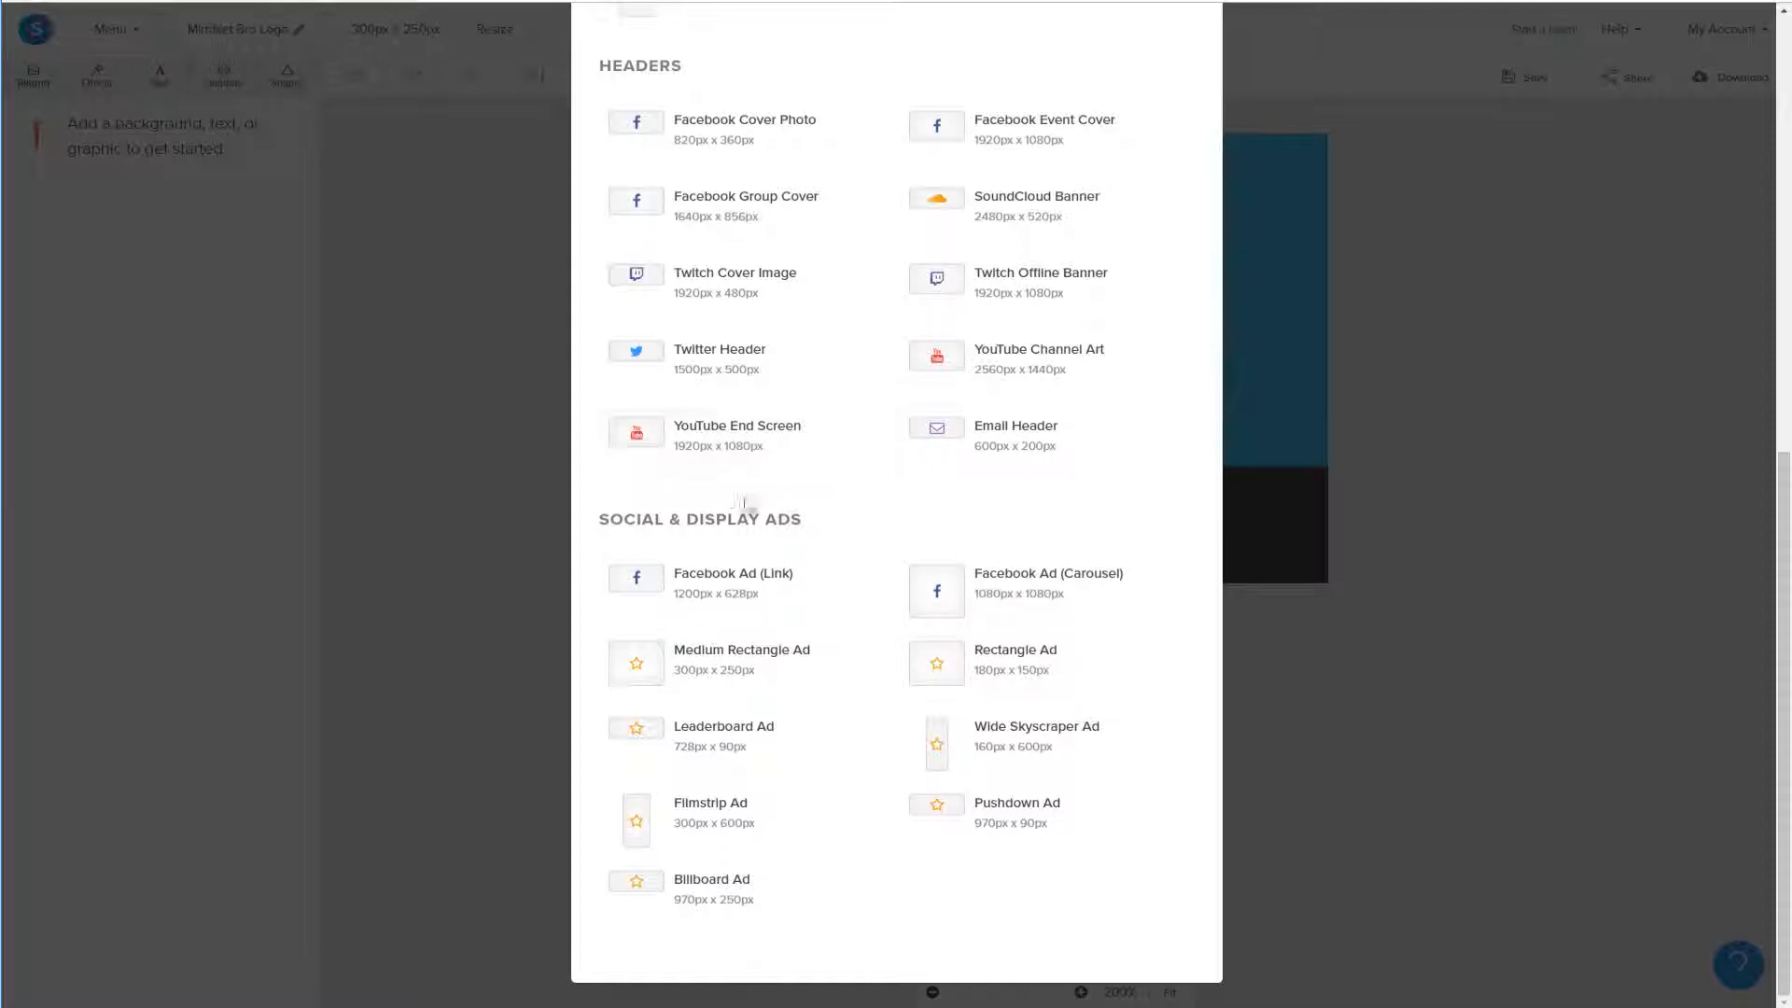
{"action": "scroll", "coordinate": [784, 520], "scroll_direction": "up", "scroll_amount": 8}
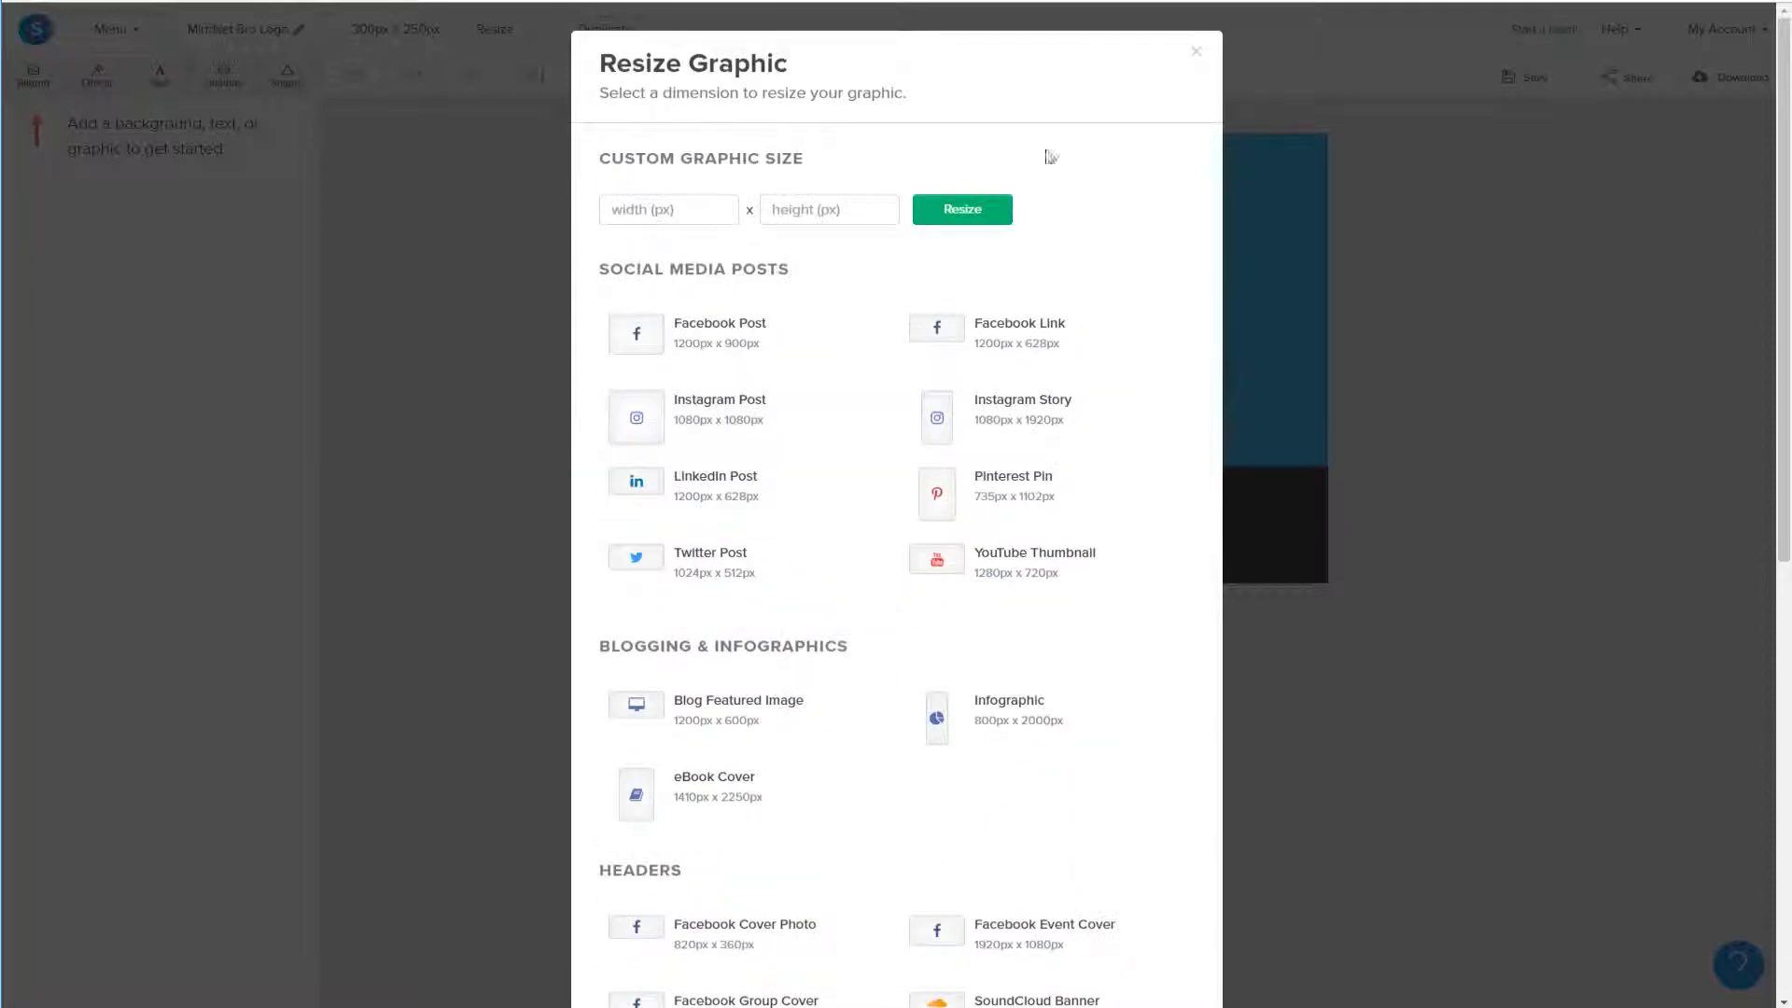
{"action": "left_click", "coordinate": [1197, 53]}
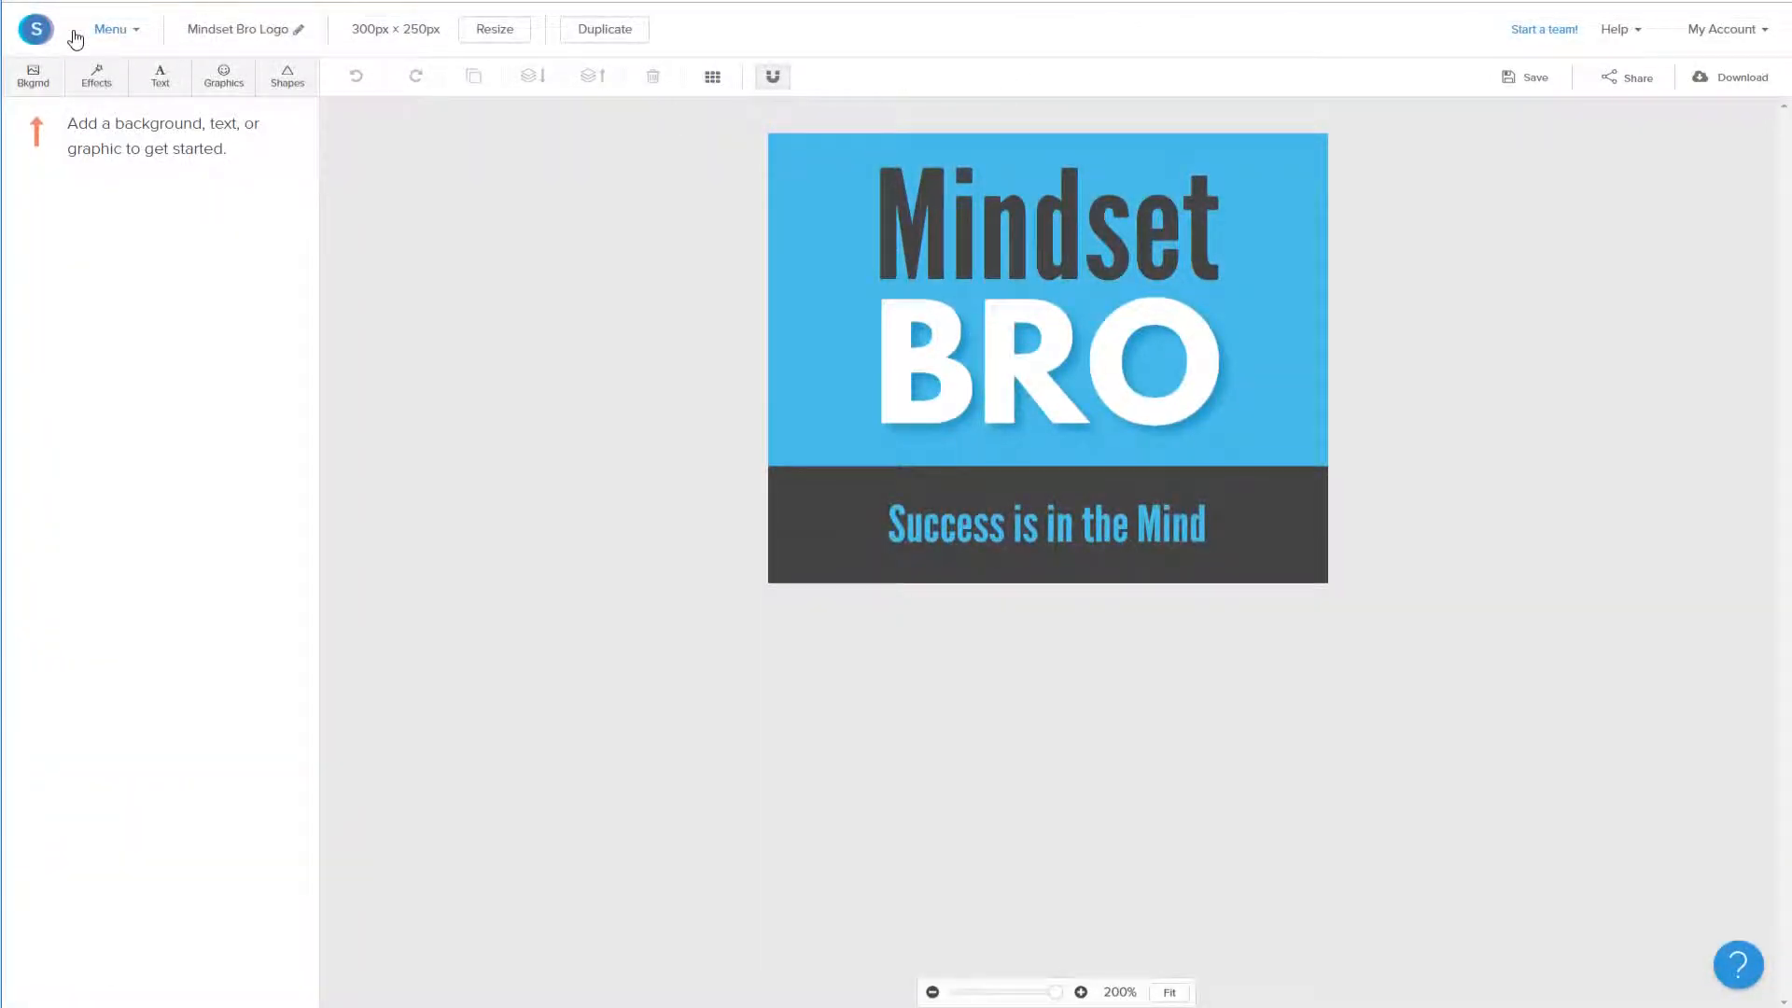
Leave the logo design for the saved graphics page and start a new graphic with the 1280 x 720 px YouTube Thumbnail preset.
{"action": "left_click", "coordinate": [126, 34]}
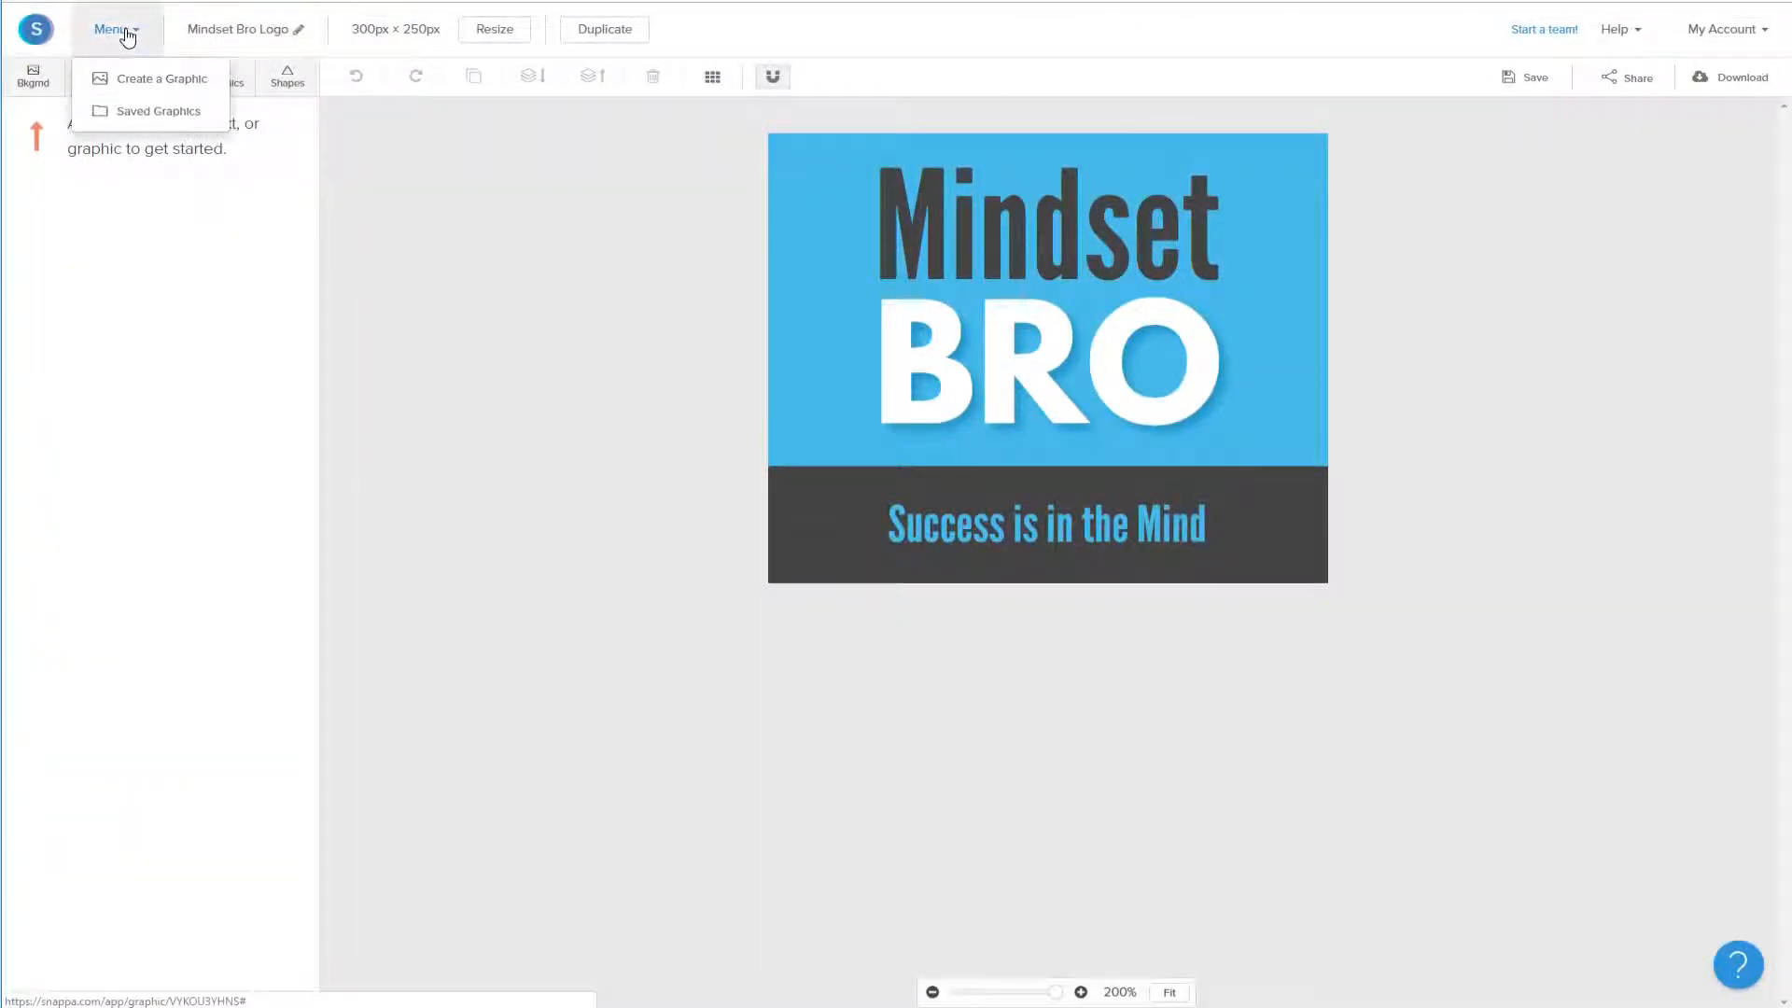
{"action": "left_click", "coordinate": [150, 113]}
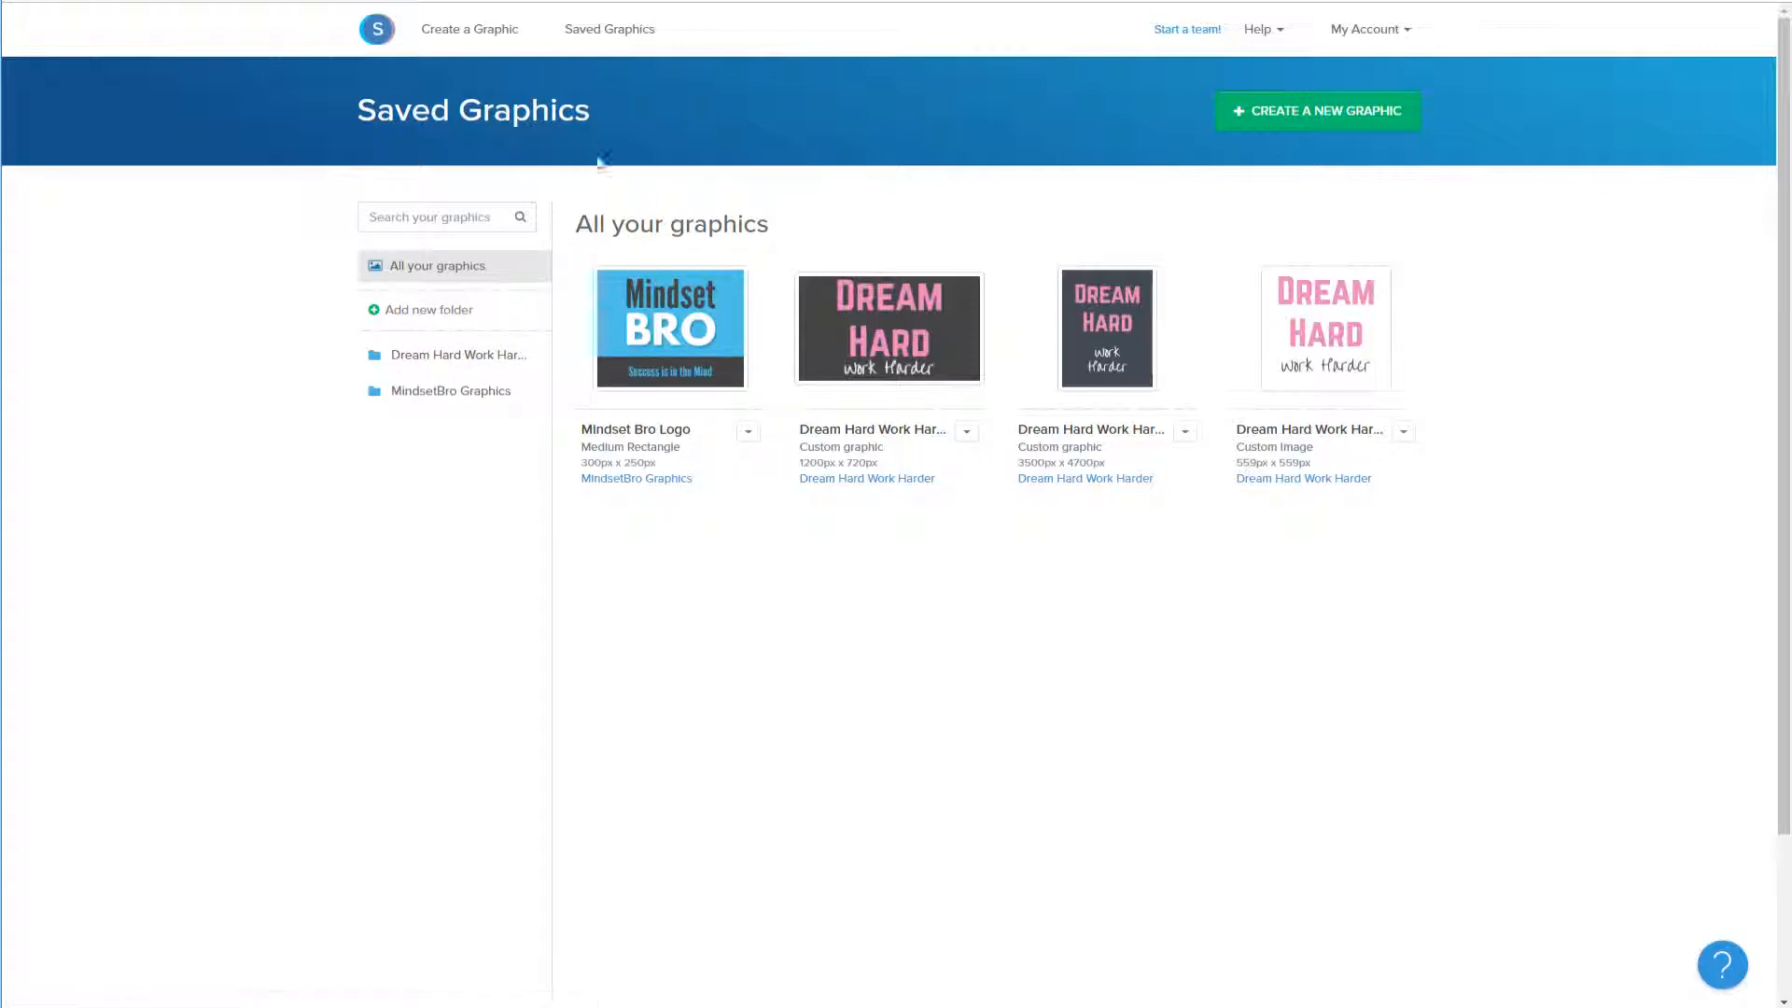
{"action": "left_click", "coordinate": [461, 34]}
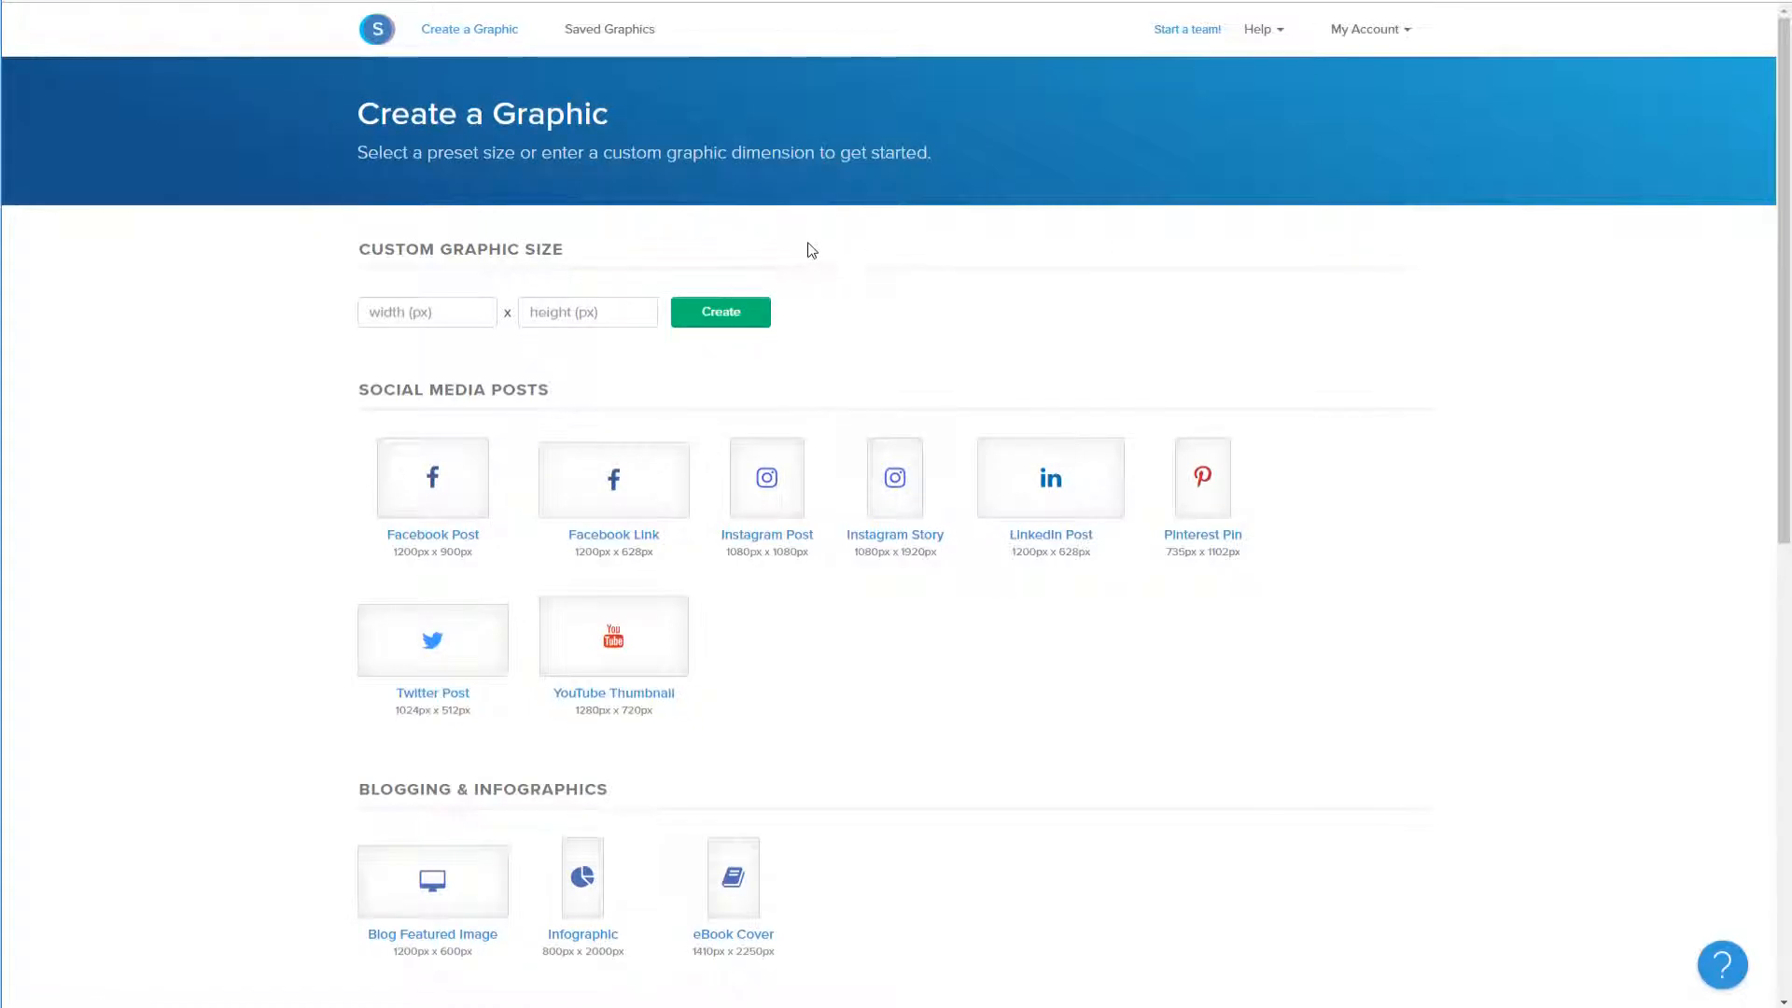
{"action": "scroll", "coordinate": [811, 251], "scroll_direction": "down", "scroll_amount": 2}
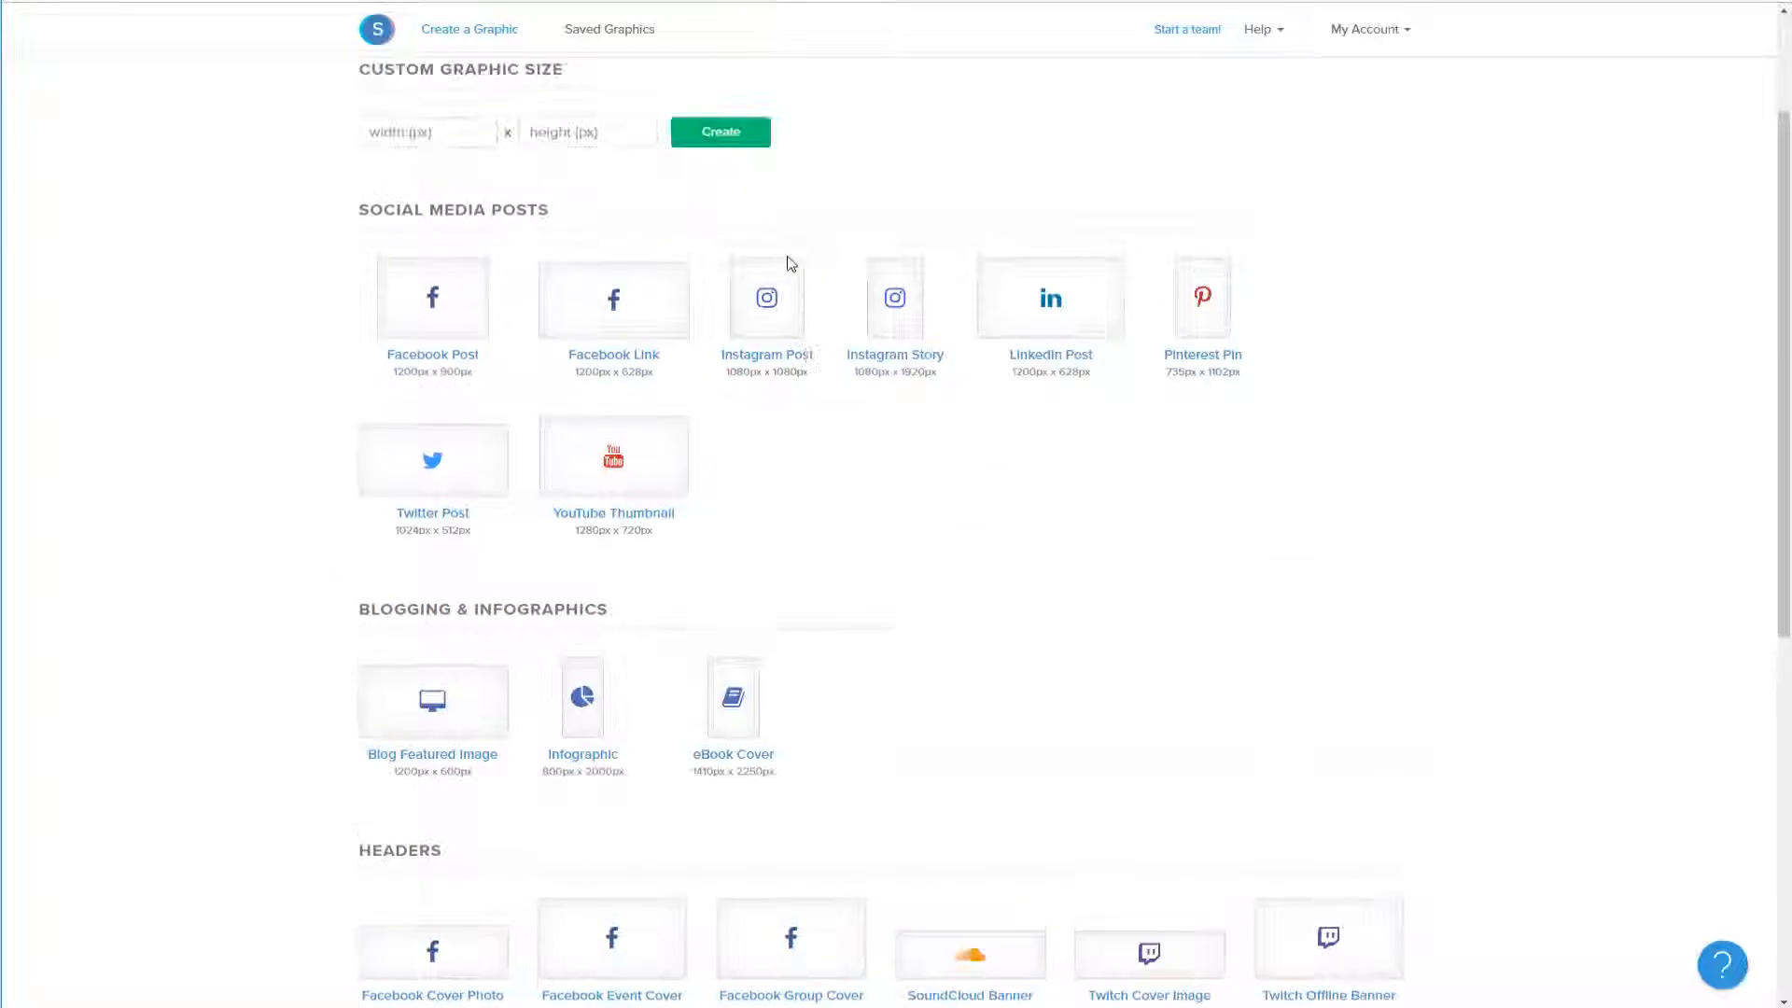
{"action": "left_click", "coordinate": [624, 454]}
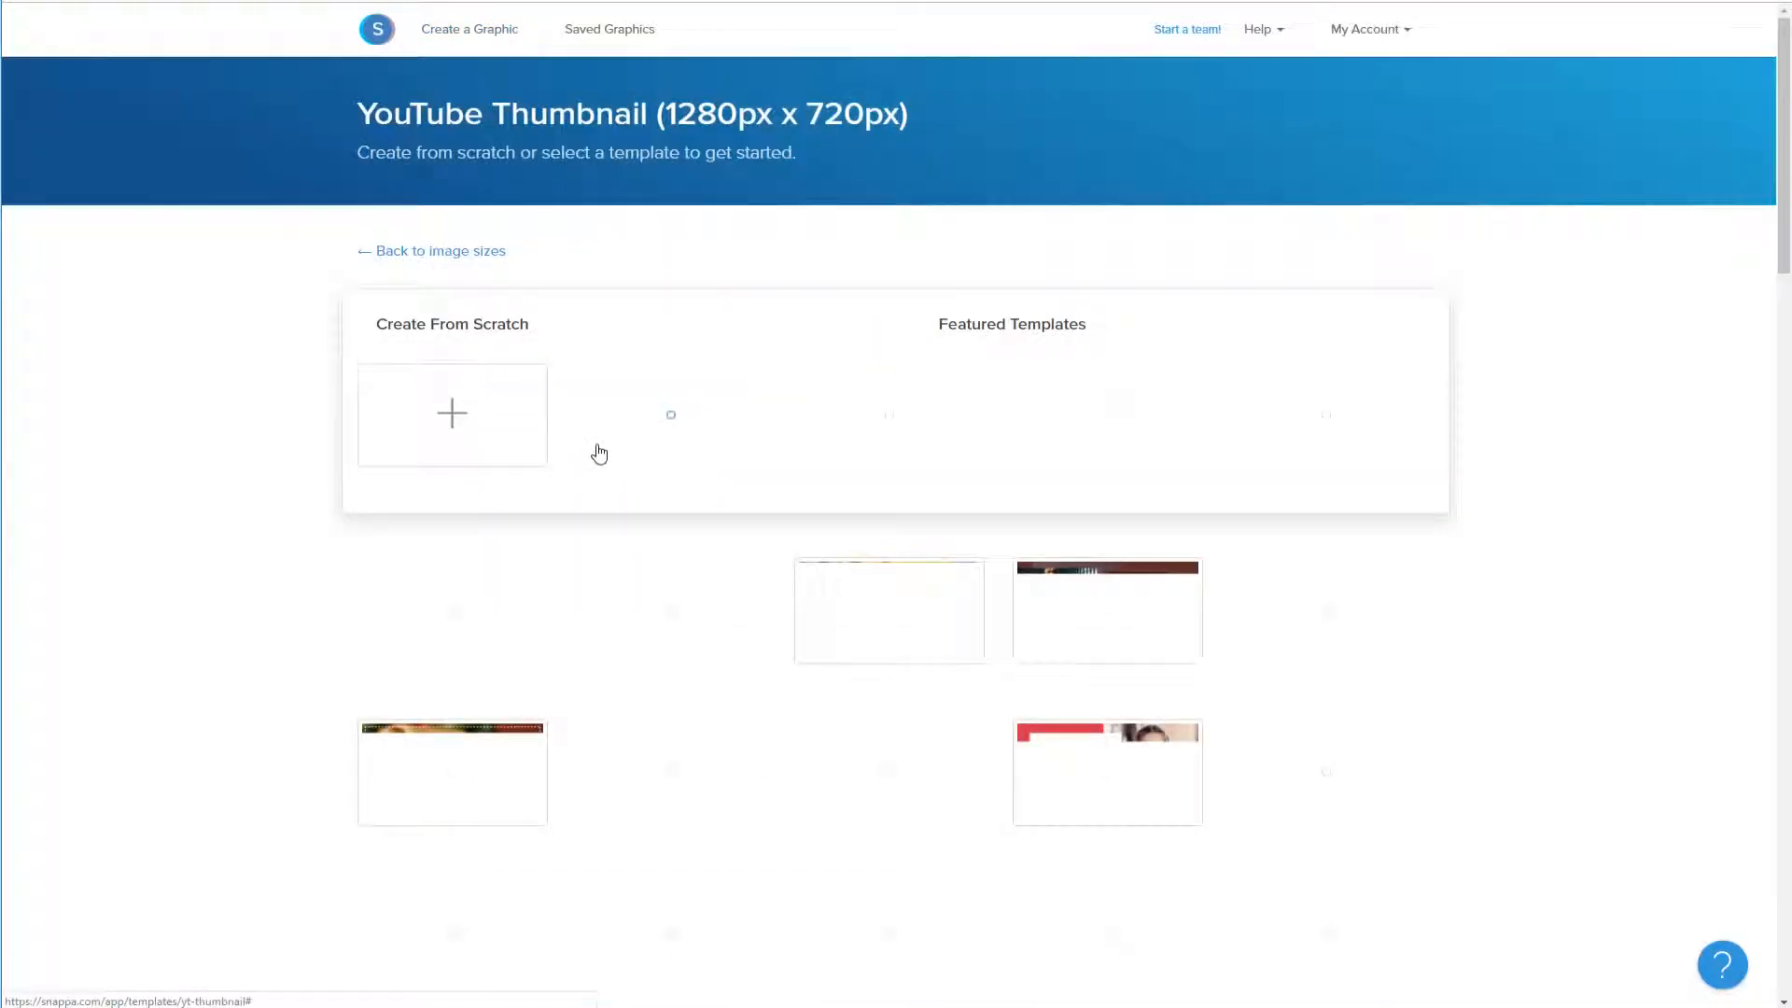
Browse the YouTube thumbnail templates and open the "Makeup Tutorial – Glam Look for Beginners" template.
{"action": "scroll", "coordinate": [1071, 672], "scroll_direction": "down", "scroll_amount": 4}
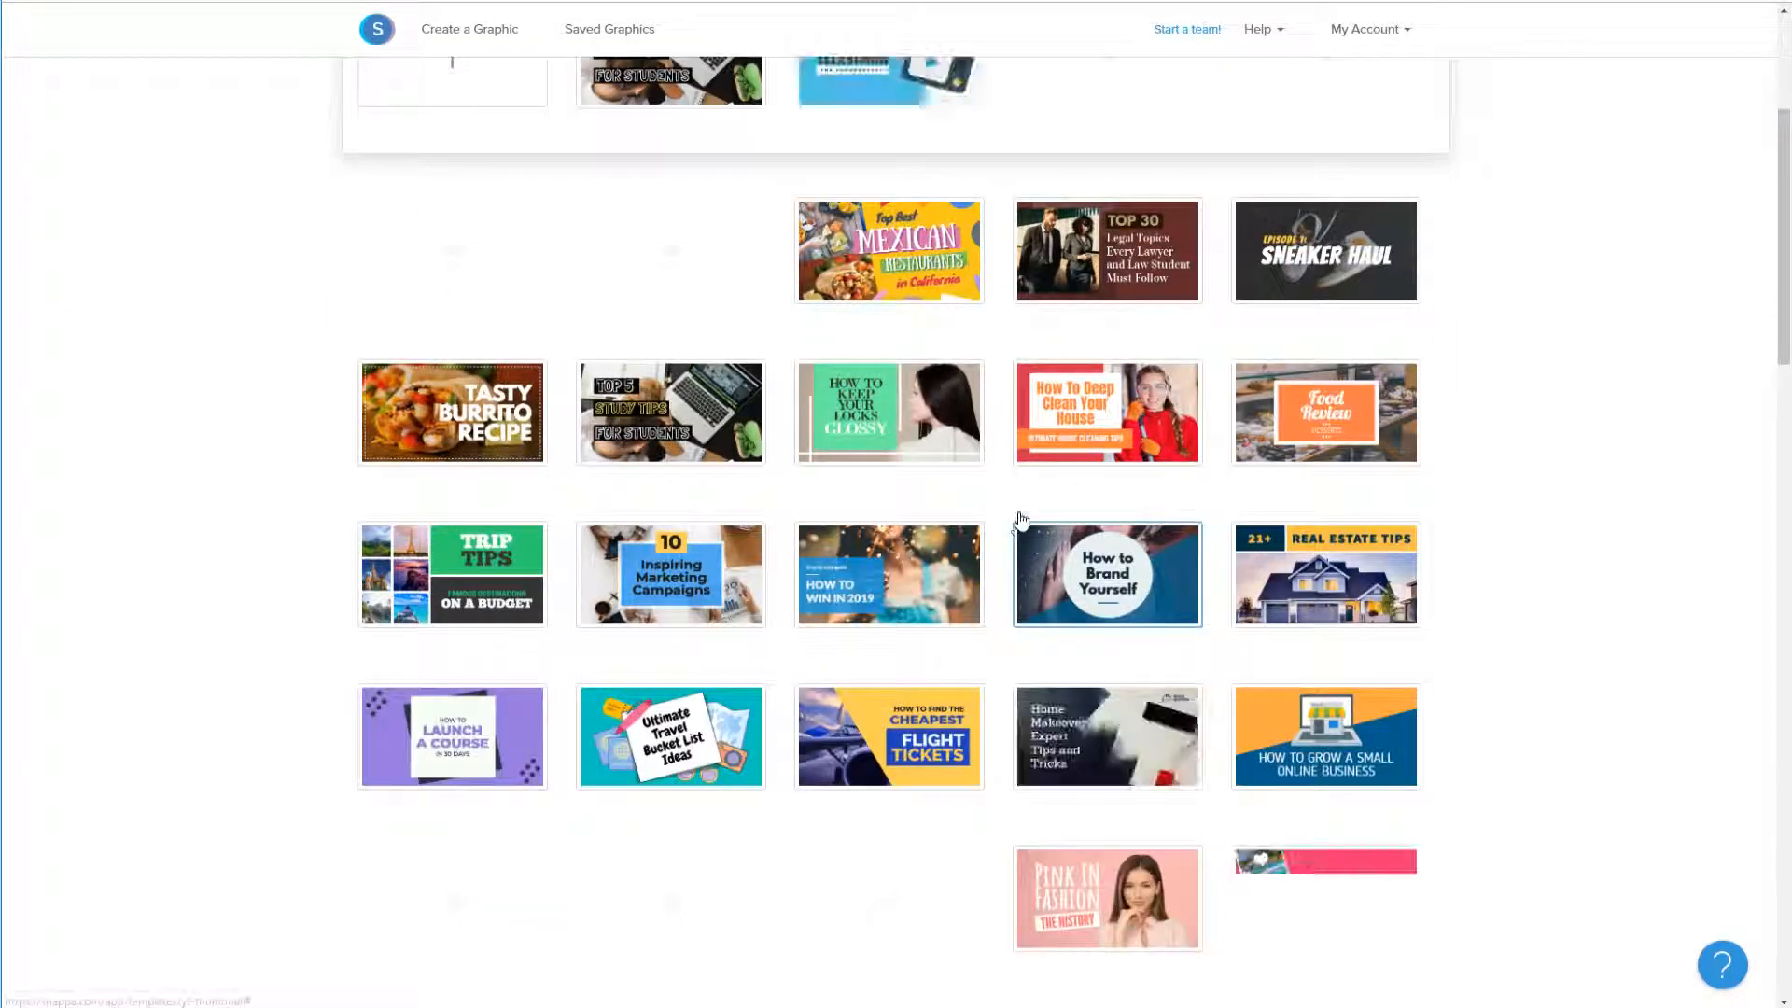
{"action": "scroll", "coordinate": [1007, 472], "scroll_direction": "down", "scroll_amount": 3}
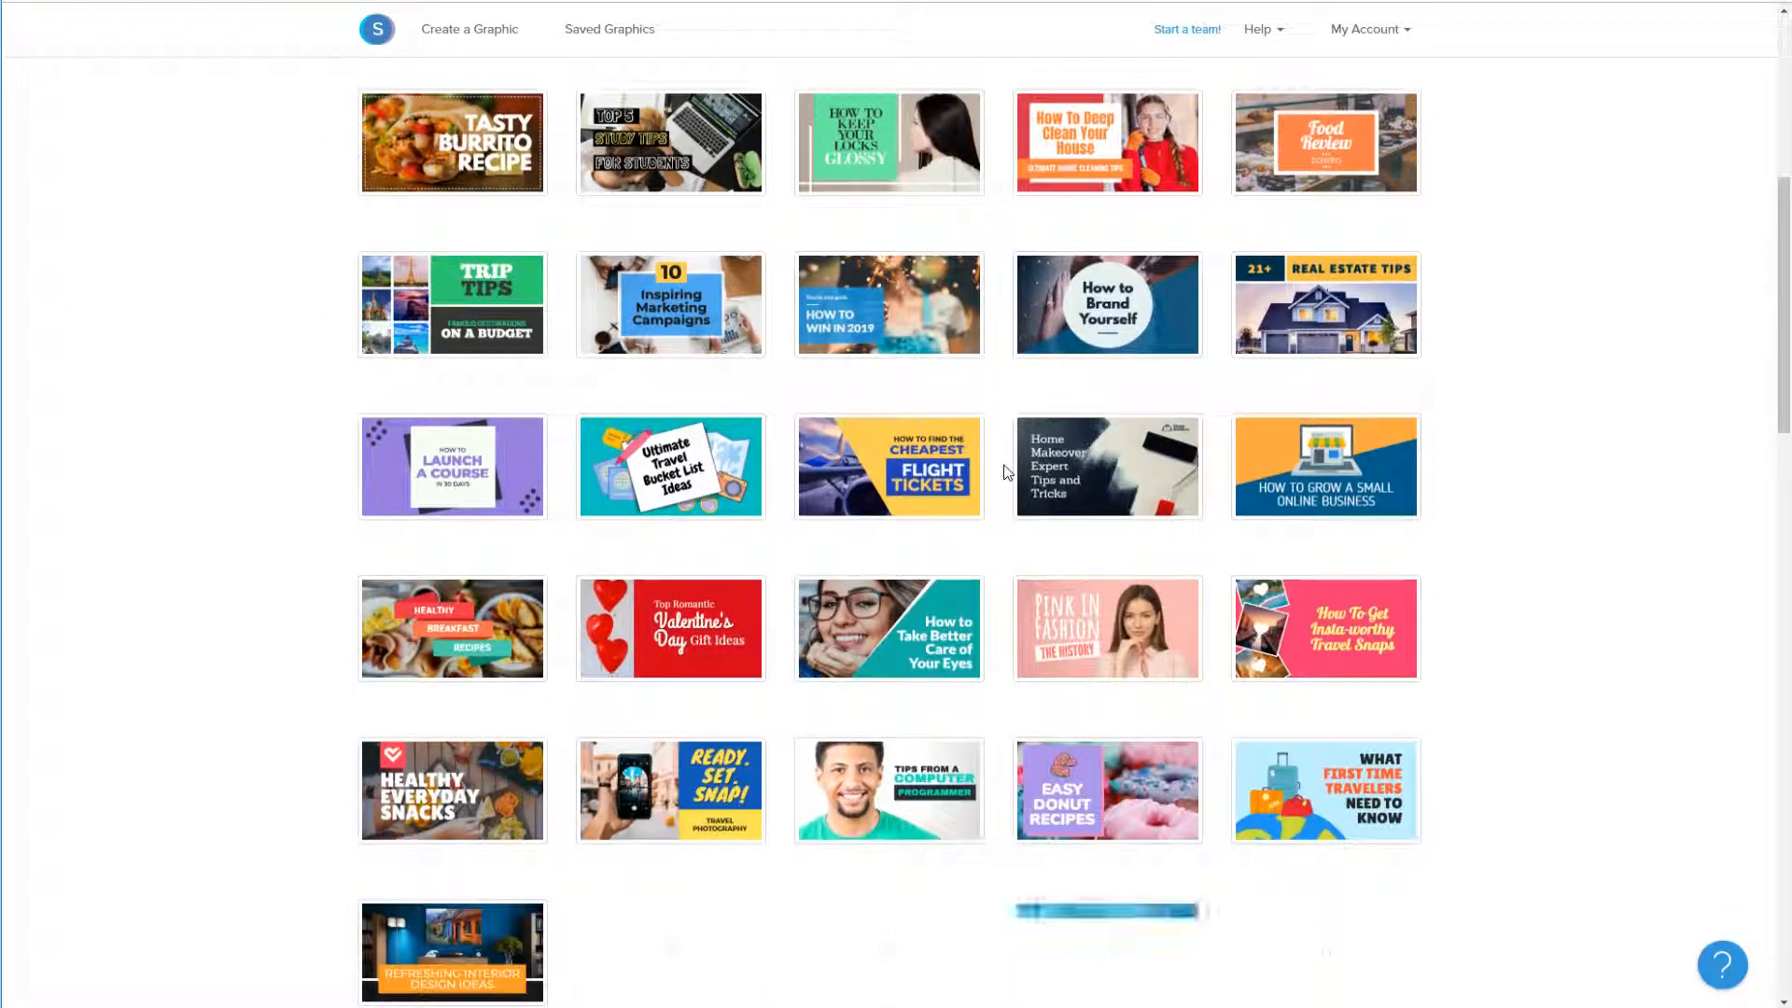
{"action": "scroll", "coordinate": [976, 467], "scroll_direction": "down", "scroll_amount": 6}
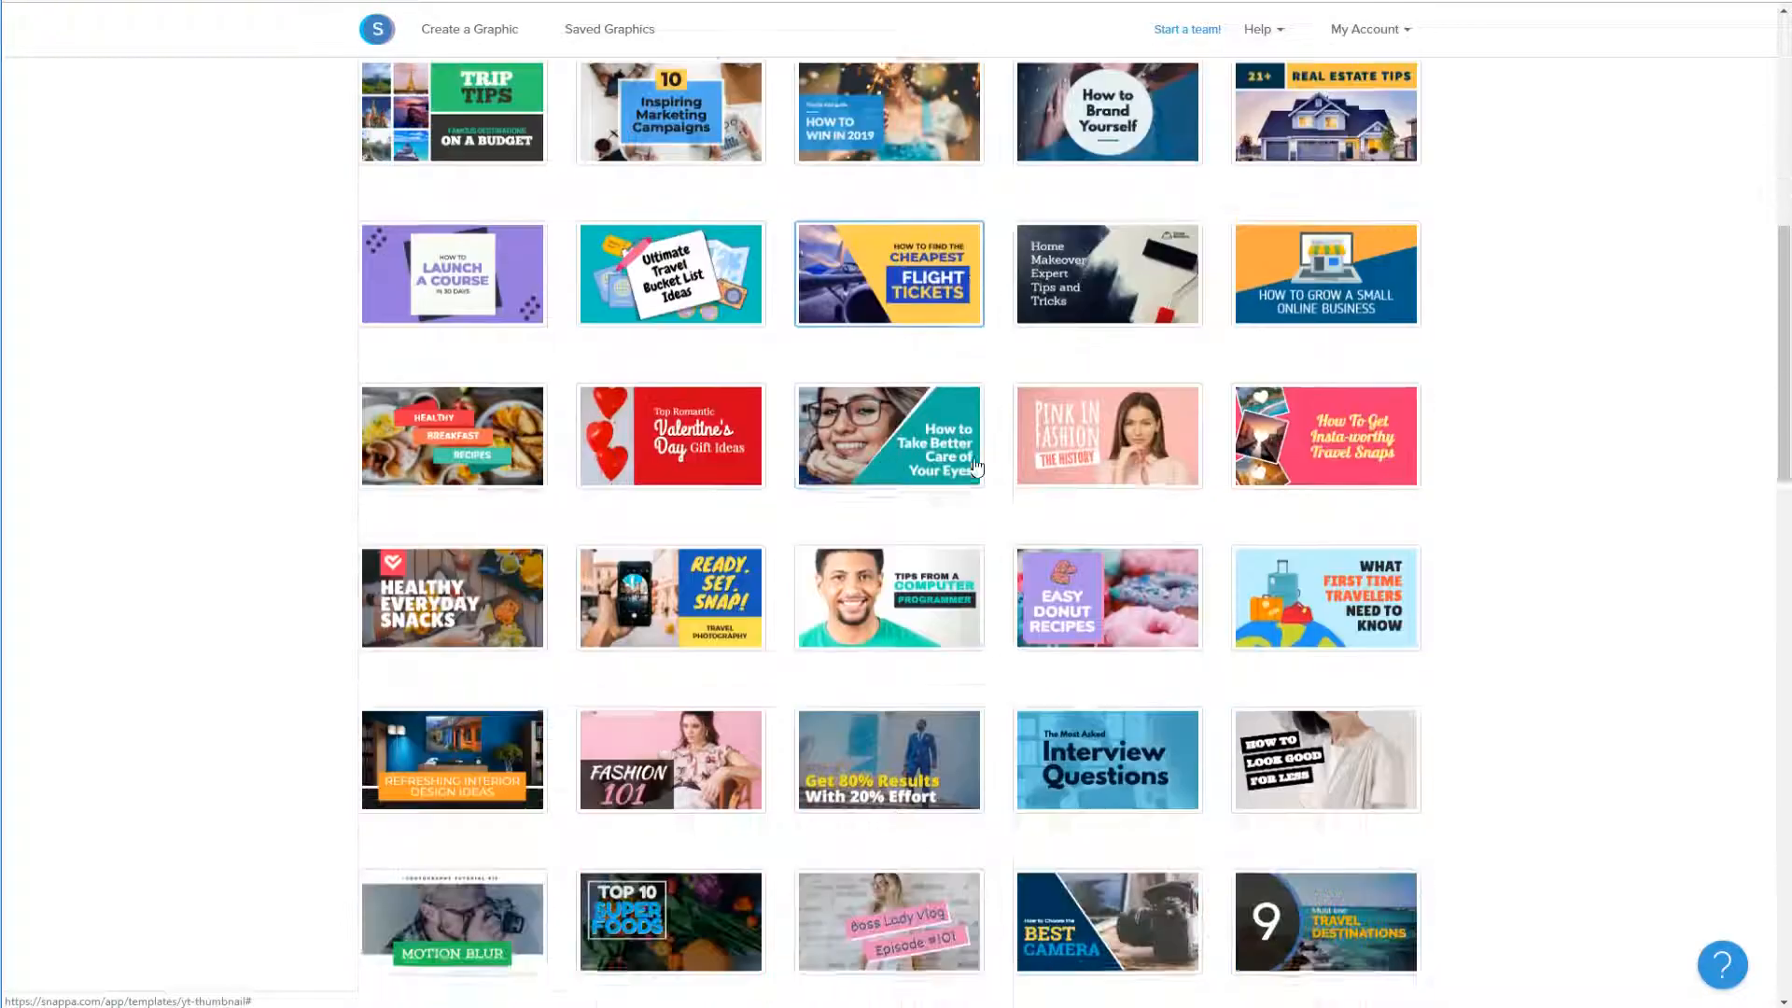
{"action": "scroll", "coordinate": [1024, 439], "scroll_direction": "down", "scroll_amount": 4}
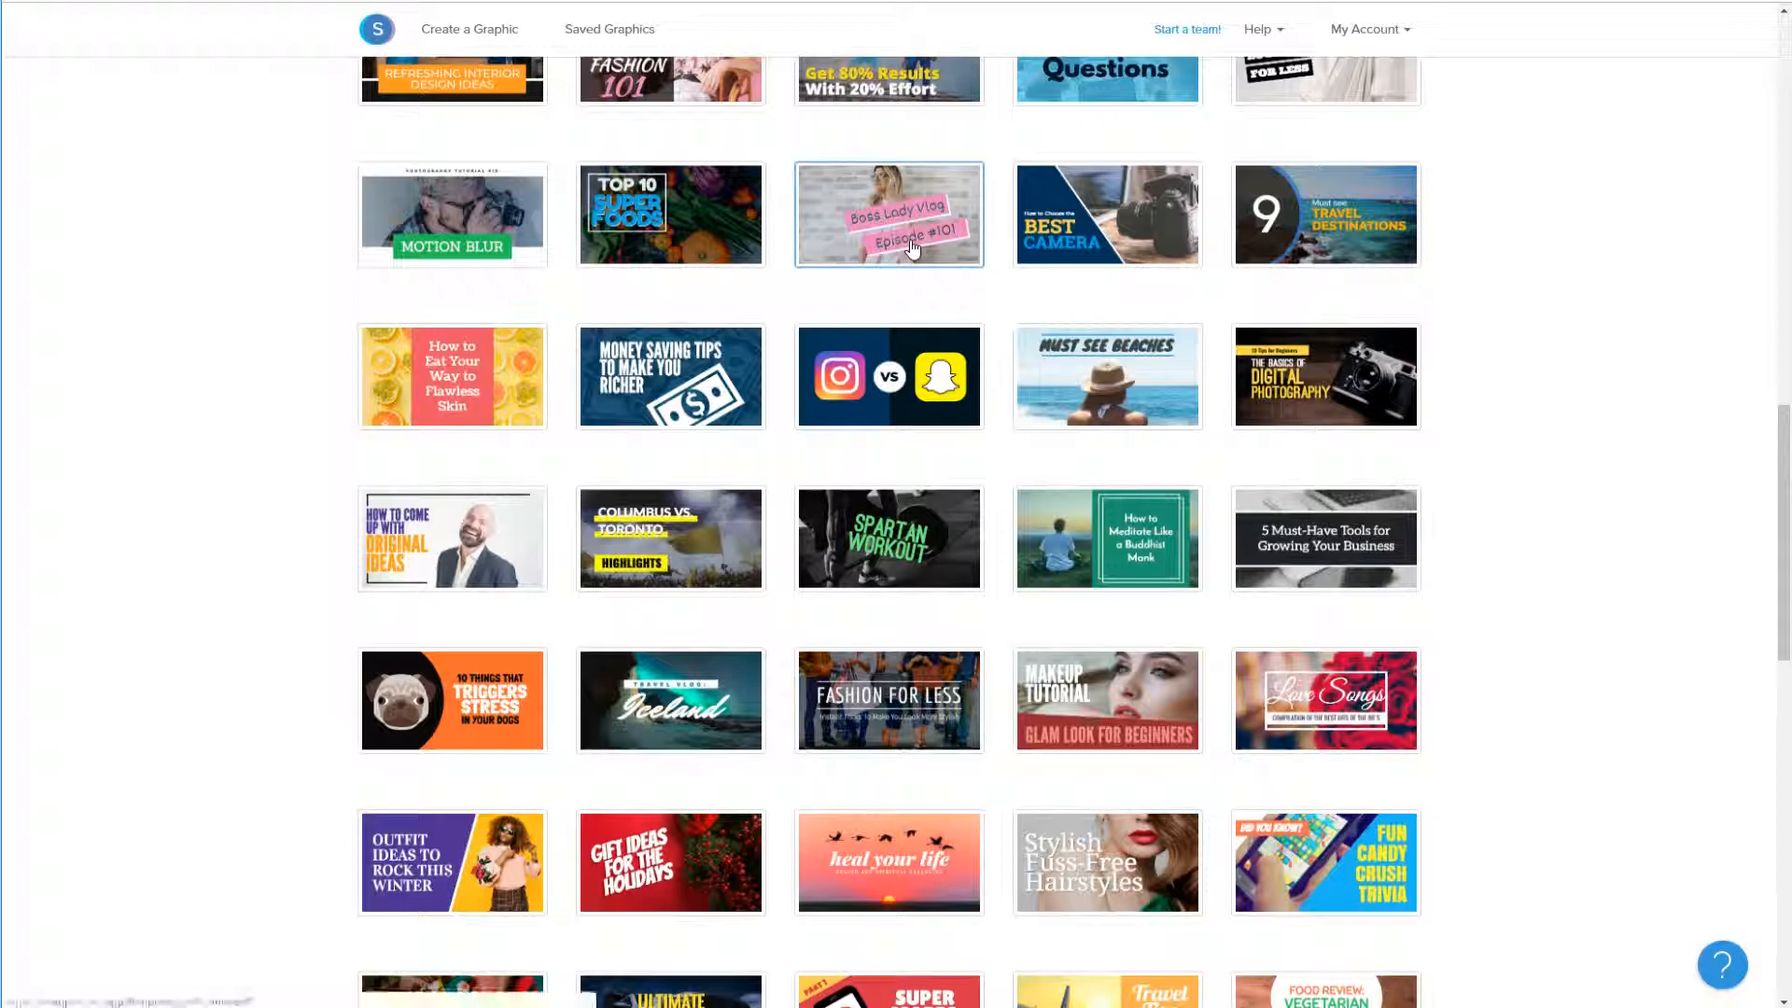
{"action": "scroll", "coordinate": [1003, 551], "scroll_direction": "down", "scroll_amount": 4}
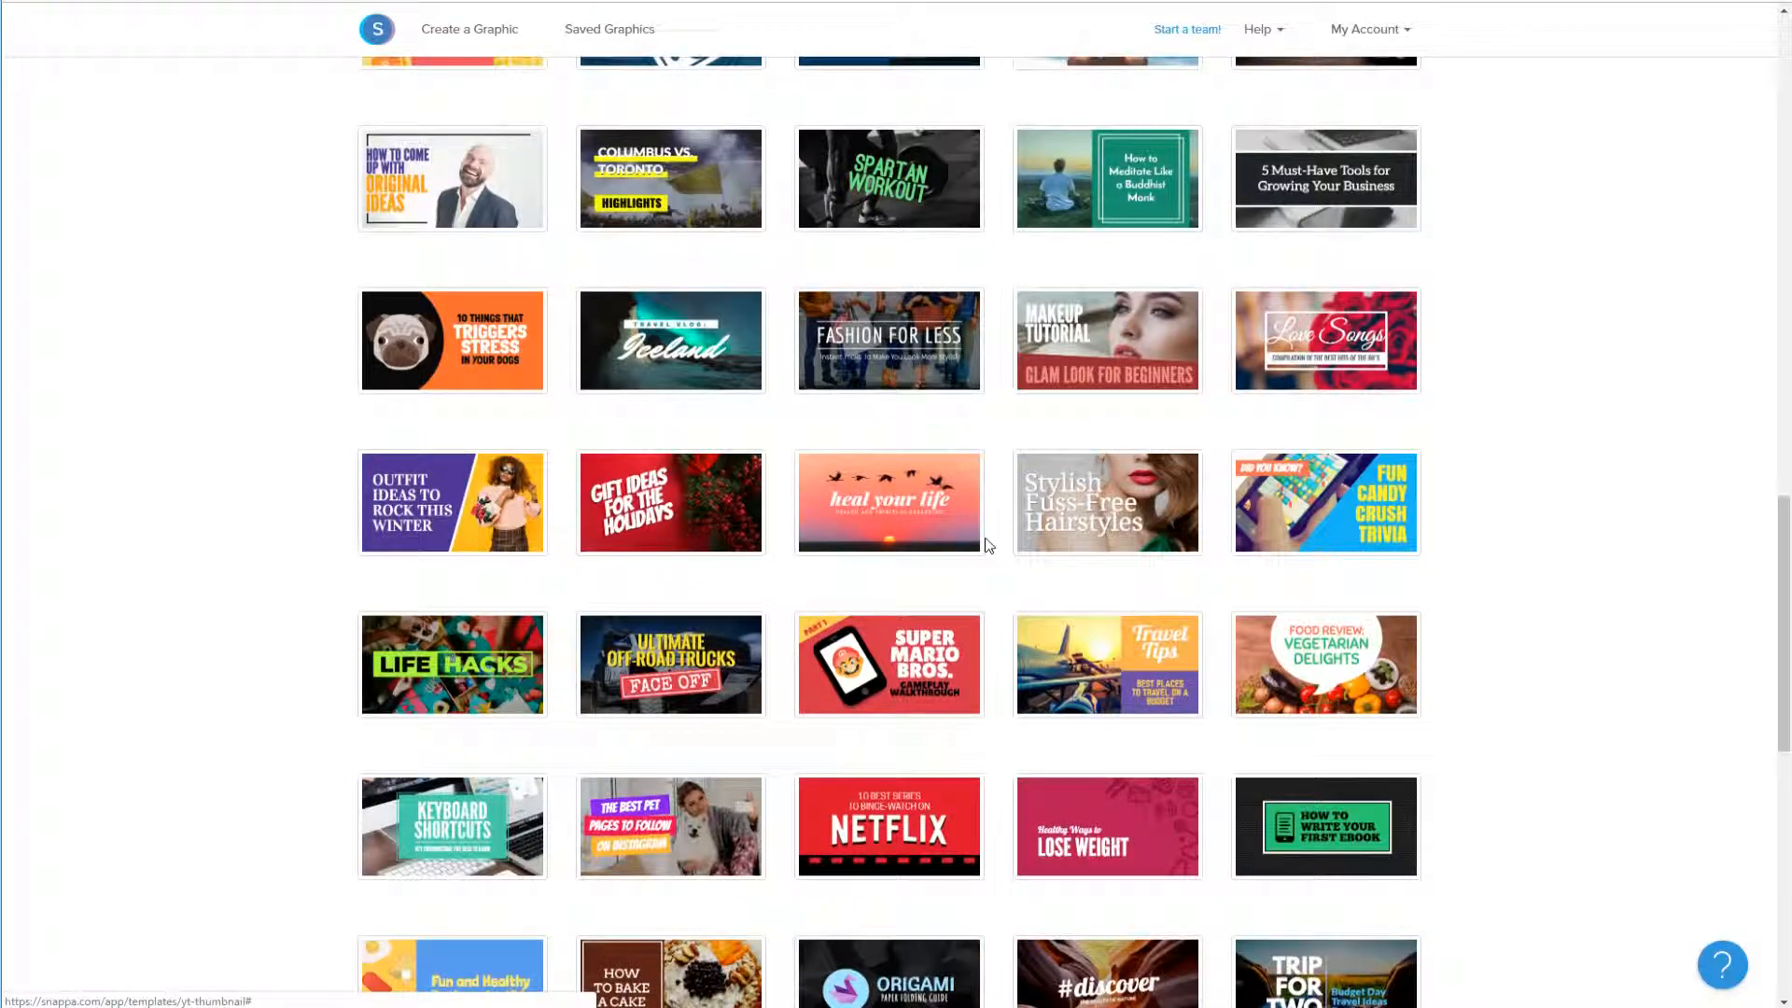
{"action": "scroll", "coordinate": [1165, 526], "scroll_direction": "down", "scroll_amount": 3}
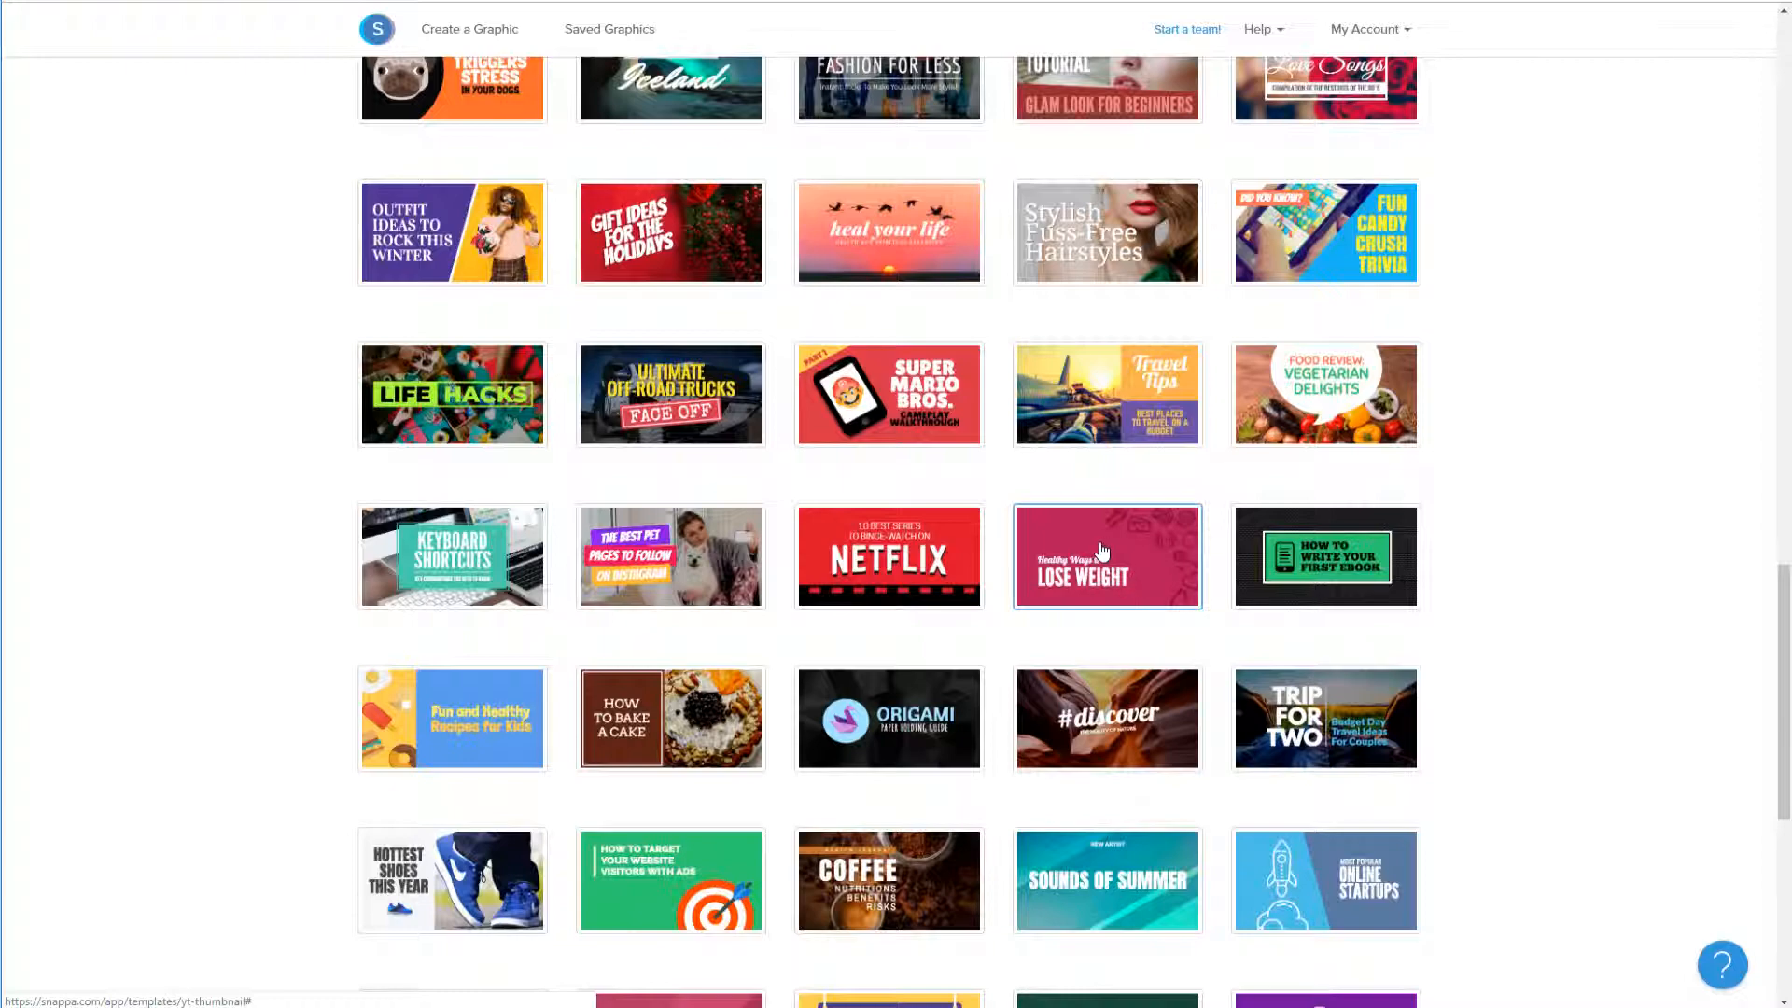
{"action": "scroll", "coordinate": [1105, 545], "scroll_direction": "down", "scroll_amount": 5}
{"action": "scroll", "coordinate": [1105, 545], "scroll_direction": "down", "scroll_amount": 3}
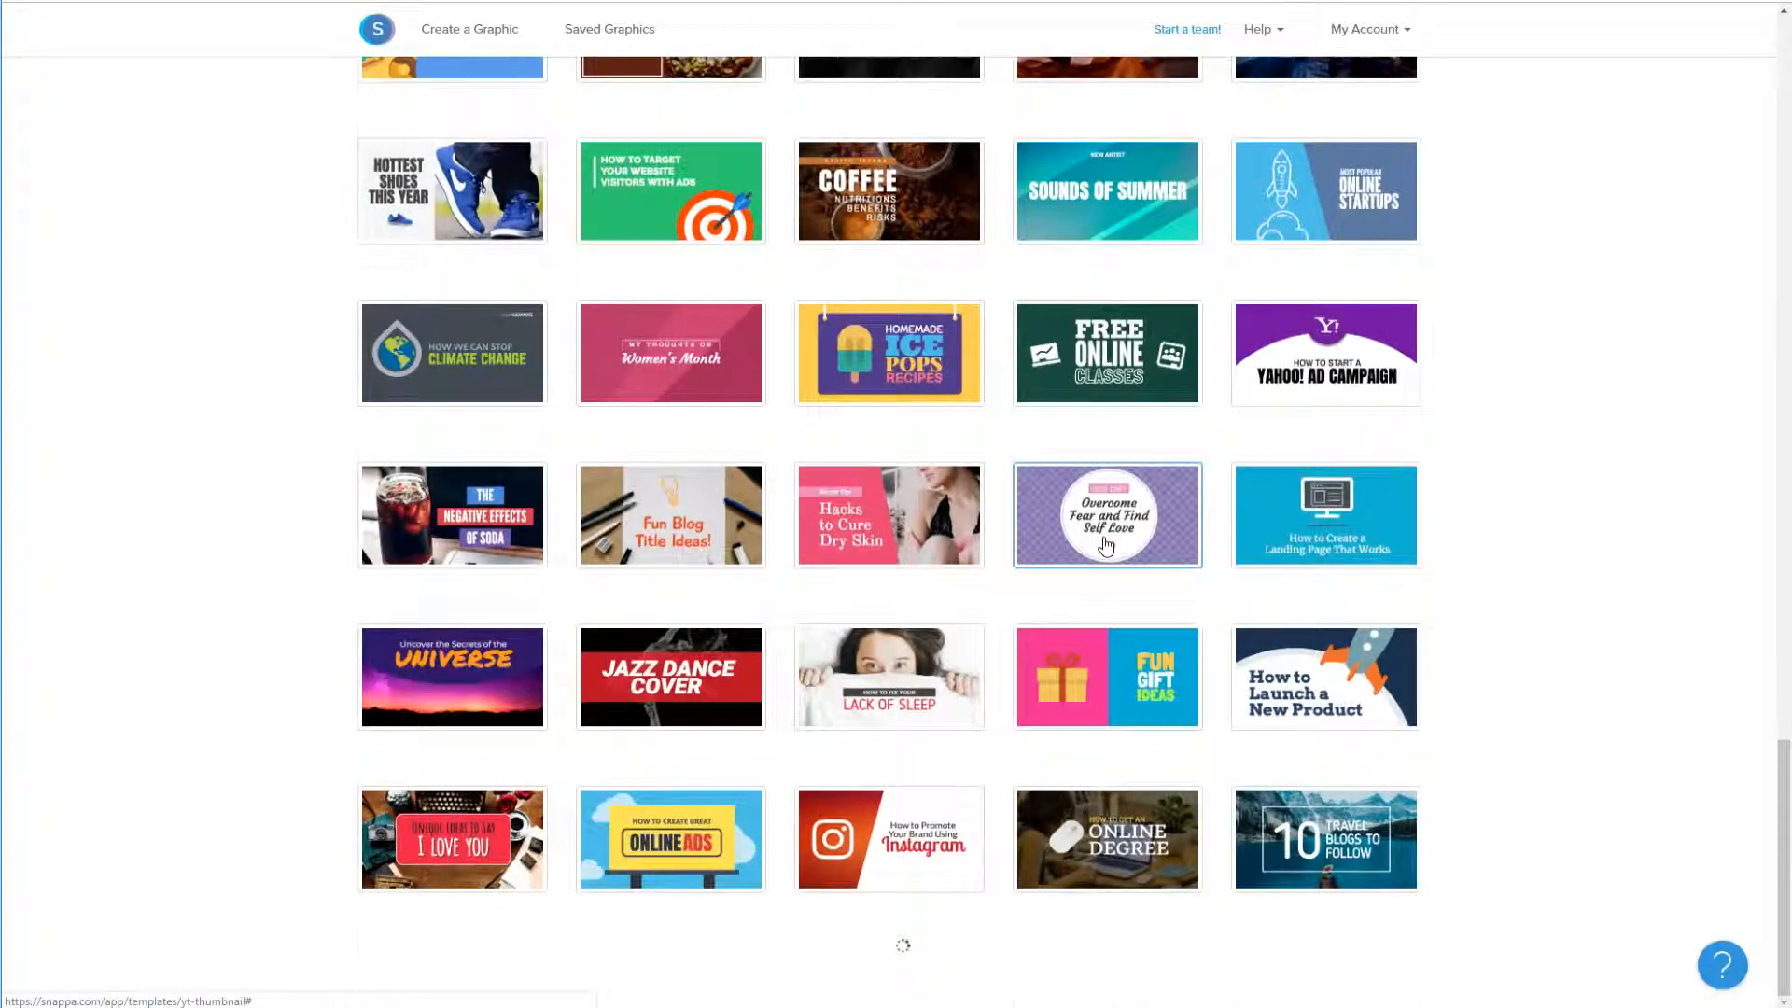
{"action": "scroll", "coordinate": [1106, 545], "scroll_direction": "up", "scroll_amount": 10}
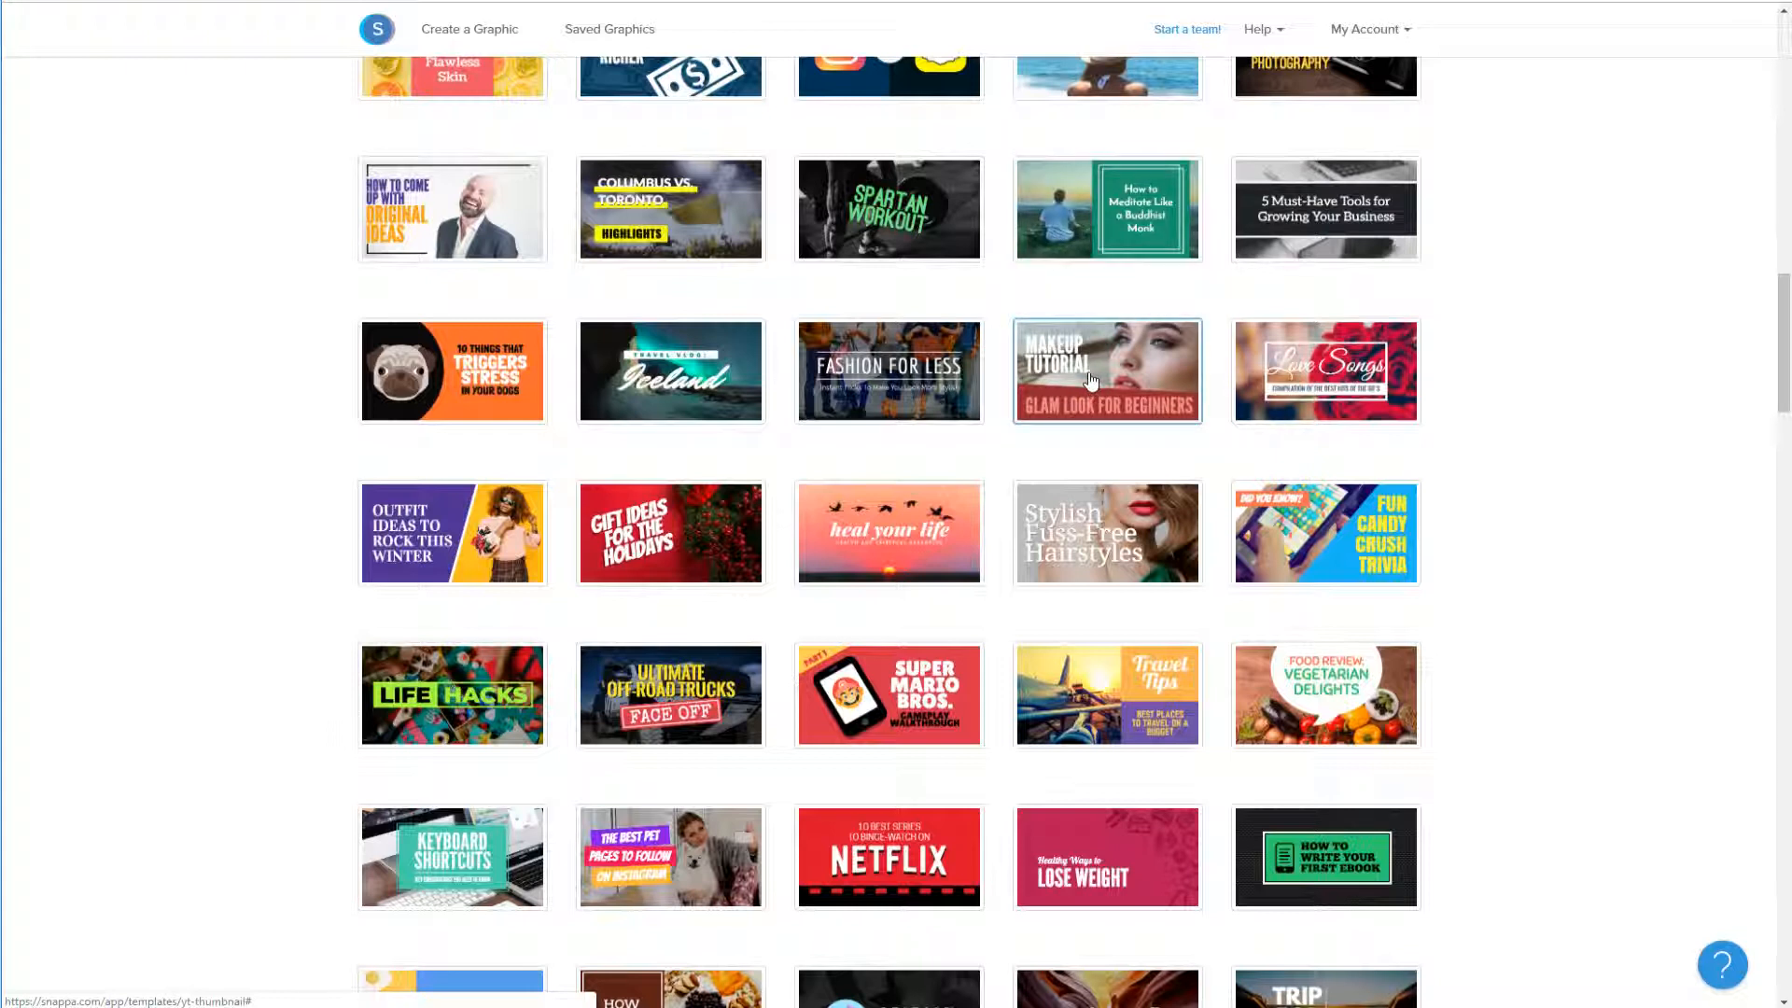
{"action": "left_click", "coordinate": [1089, 380]}
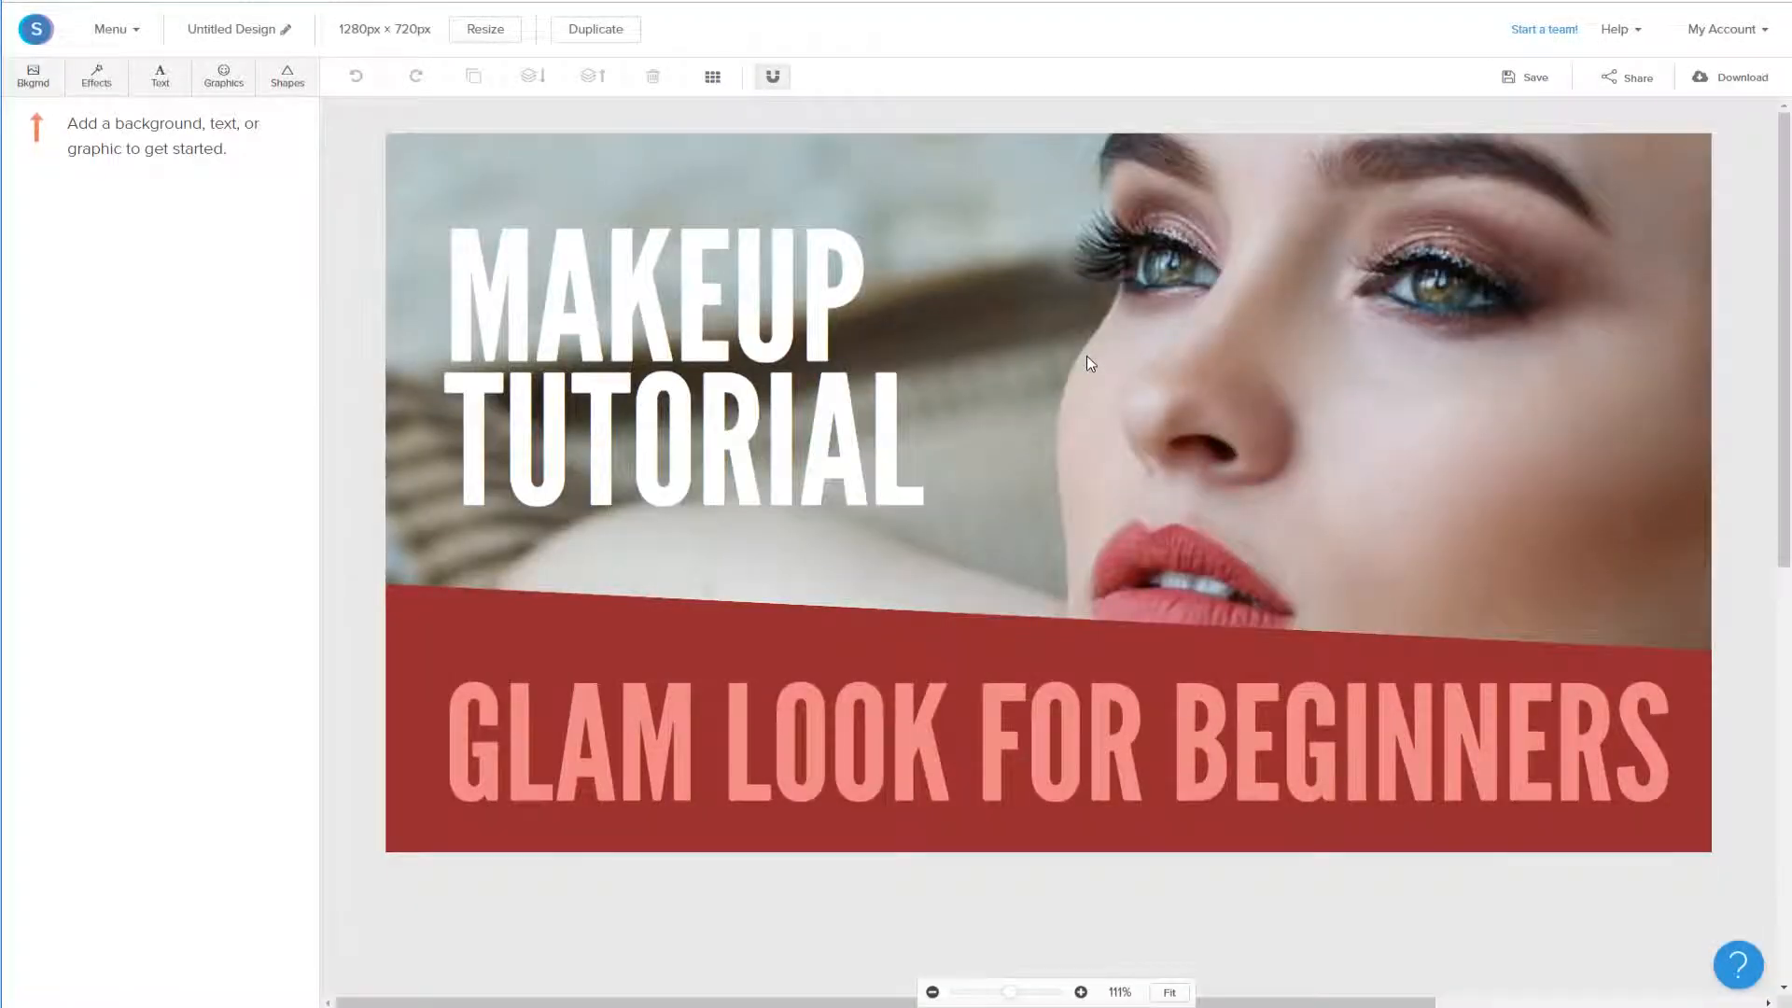
Reposition the MAKEUP TUTORIAL heading near the thumbnail's upper-left corner and select the GLAM LOOK FOR BEGINNERS text.
{"action": "left_click_drag", "start_coordinate": [699, 286], "coordinate": [863, 409]}
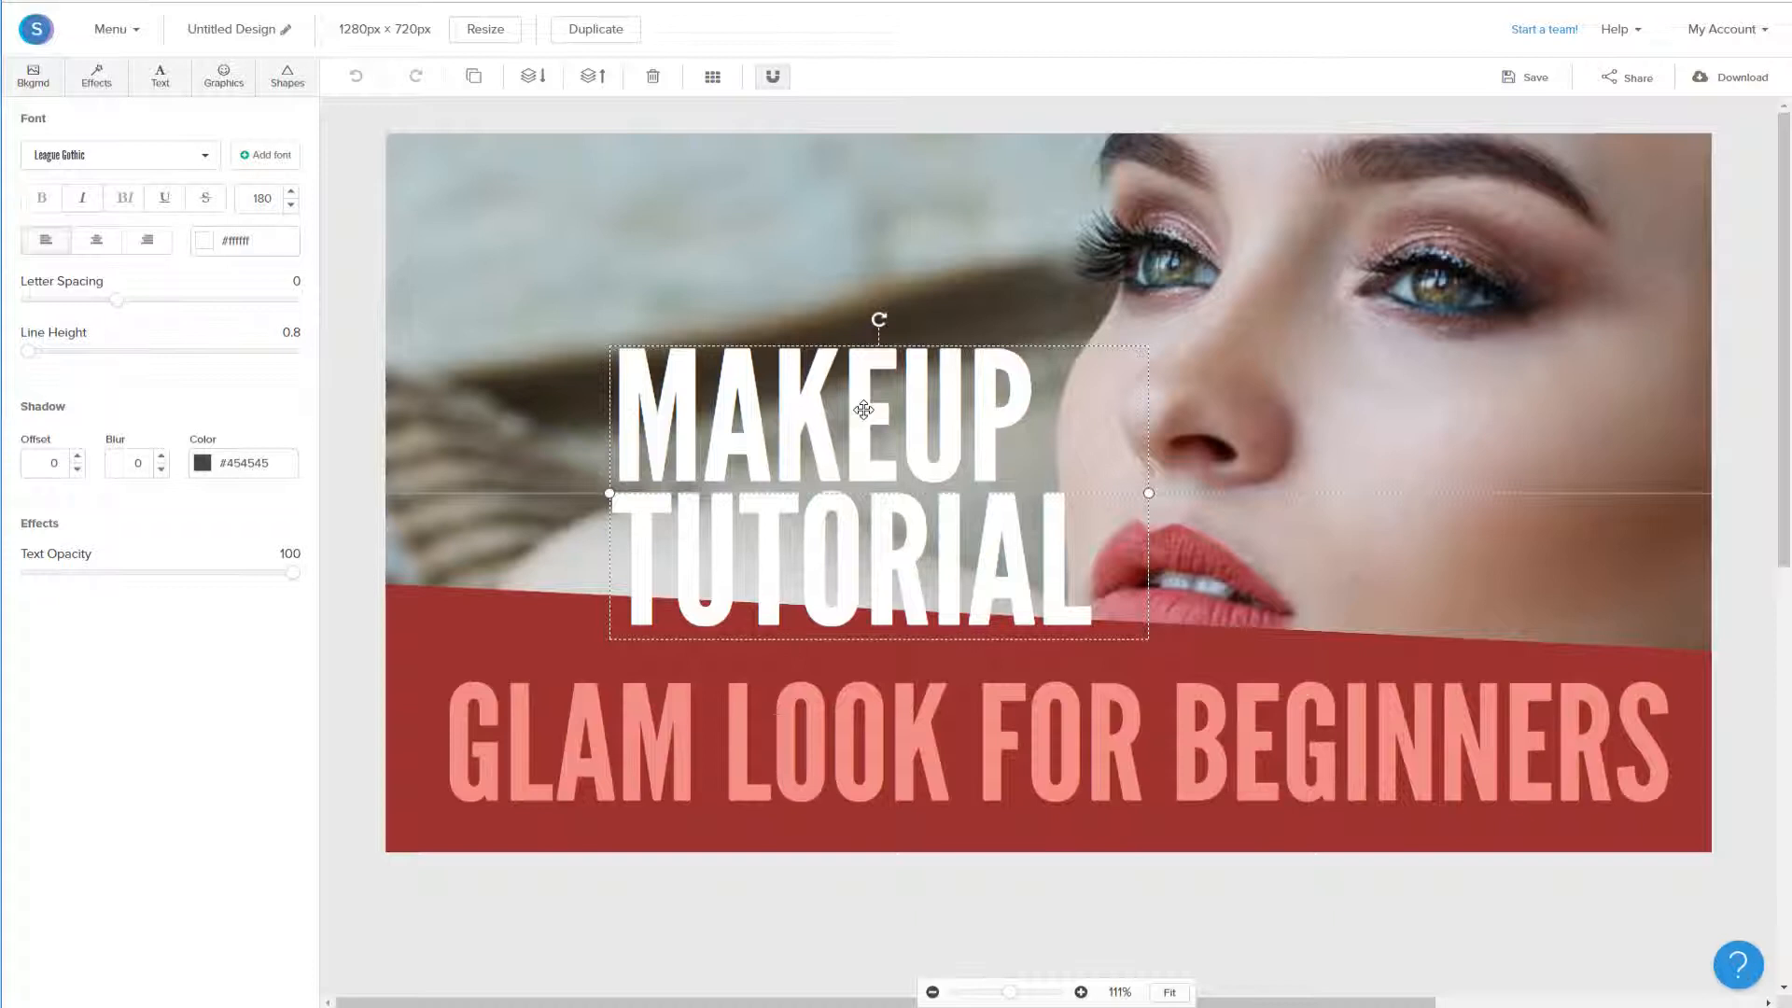
{"action": "left_click_drag", "start_coordinate": [864, 410], "coordinate": [687, 243]}
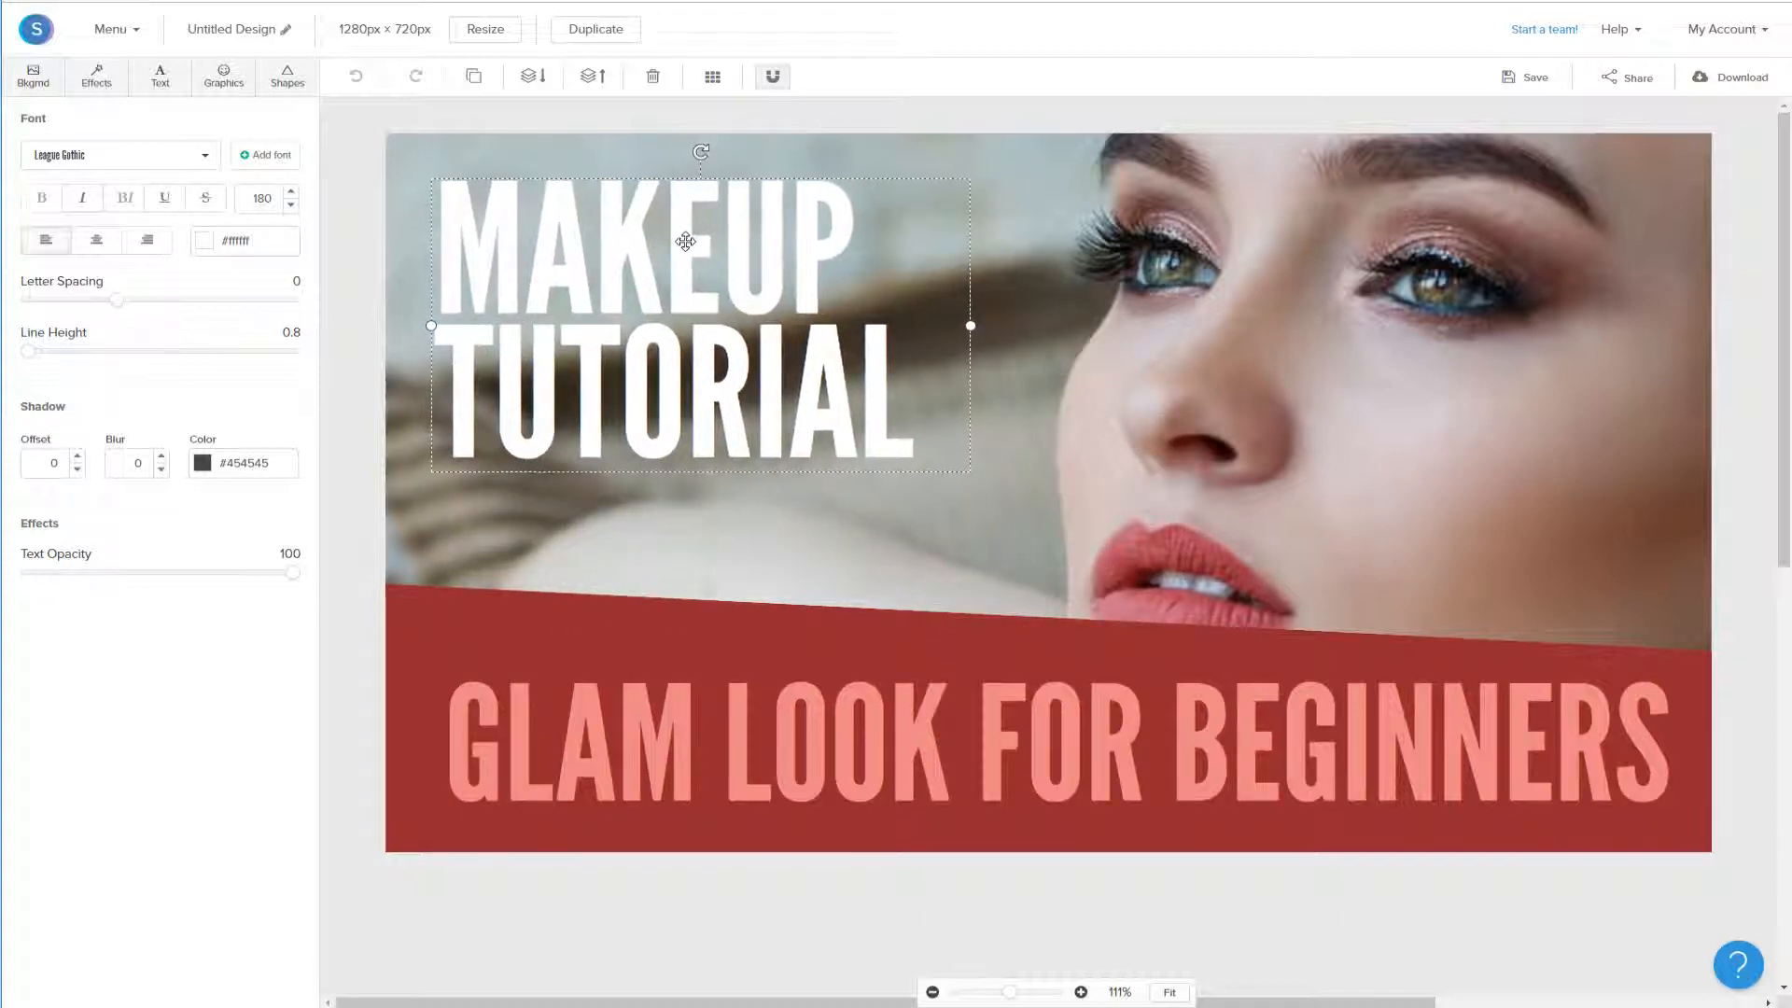
{"action": "left_click", "coordinate": [903, 755]}
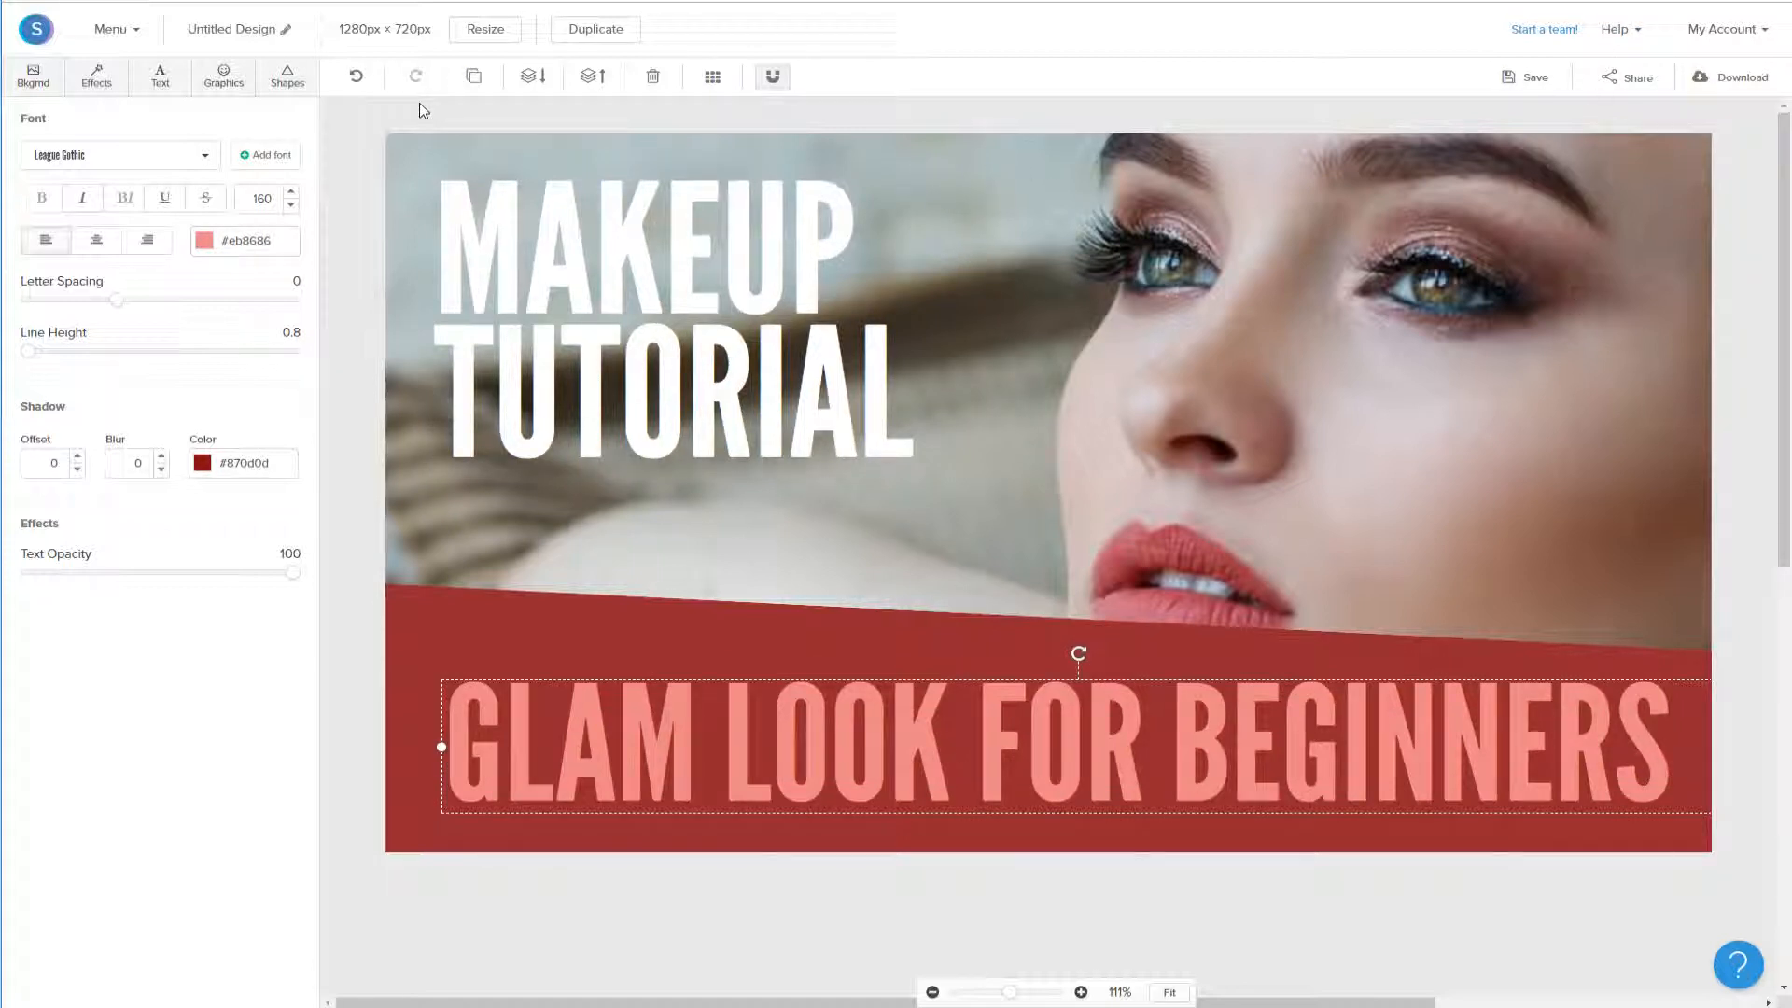
Look through the background pattern library for the makeup thumbnail and view the adjustments available under background effects.
{"action": "left_click", "coordinate": [34, 86]}
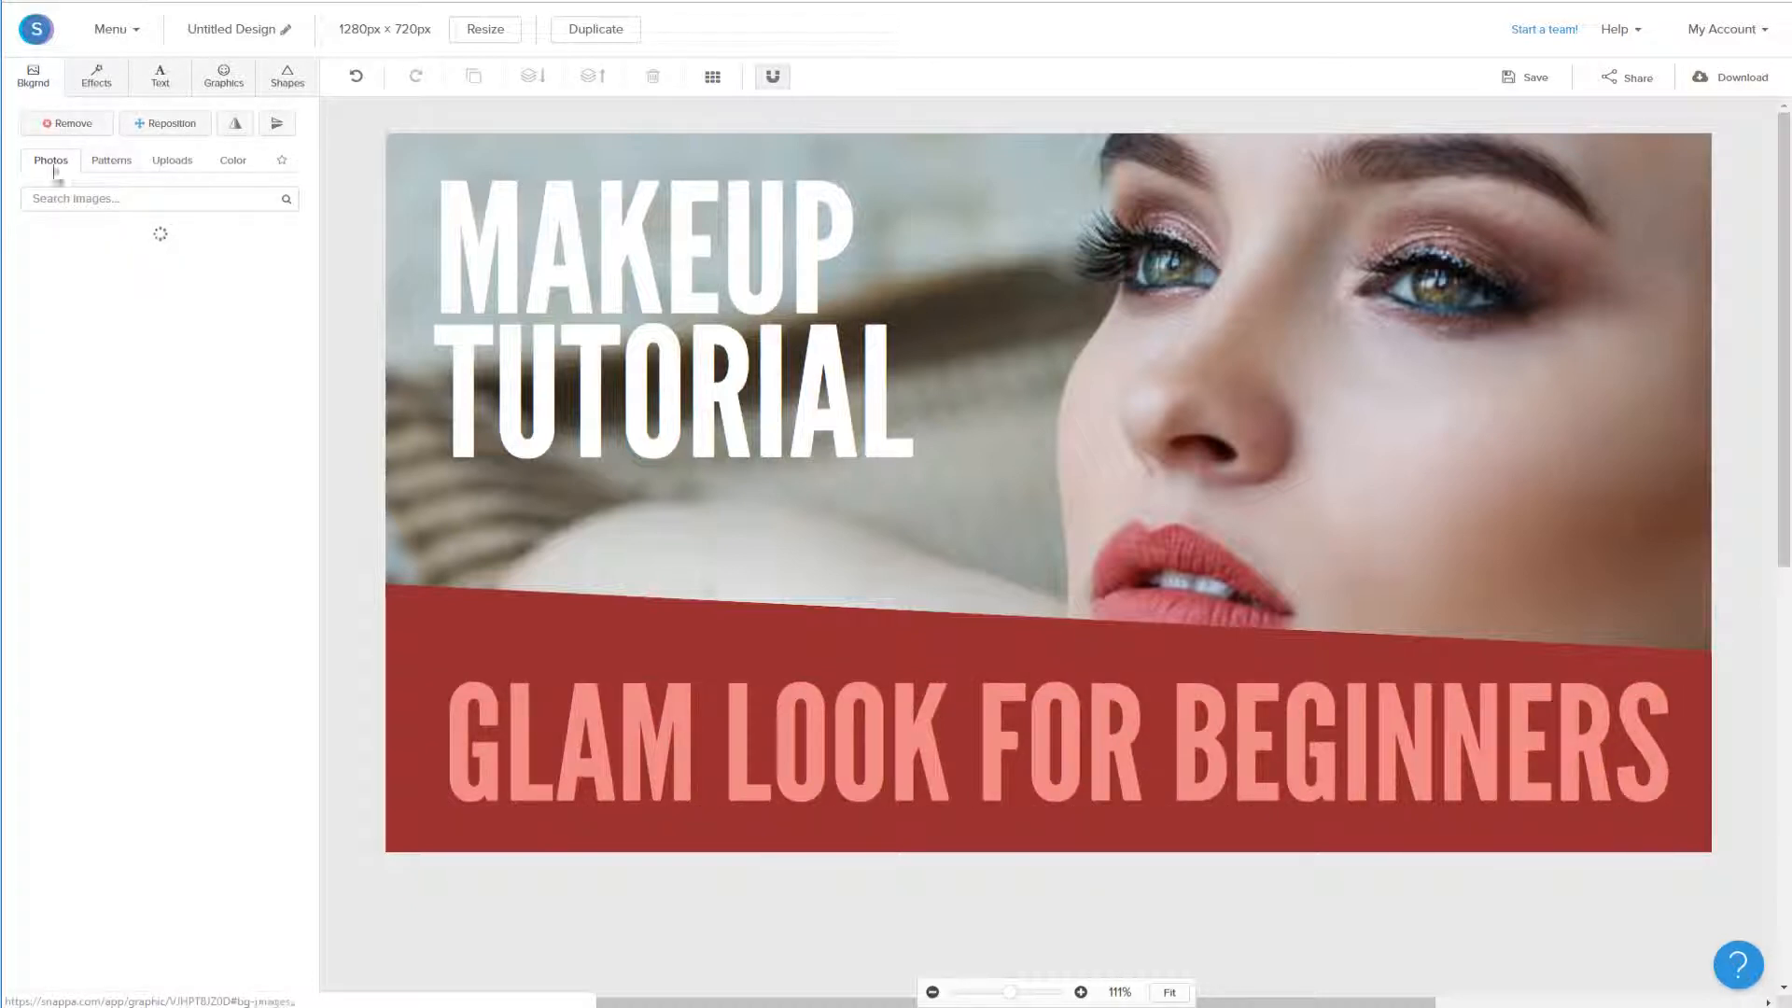
{"action": "left_click", "coordinate": [108, 164]}
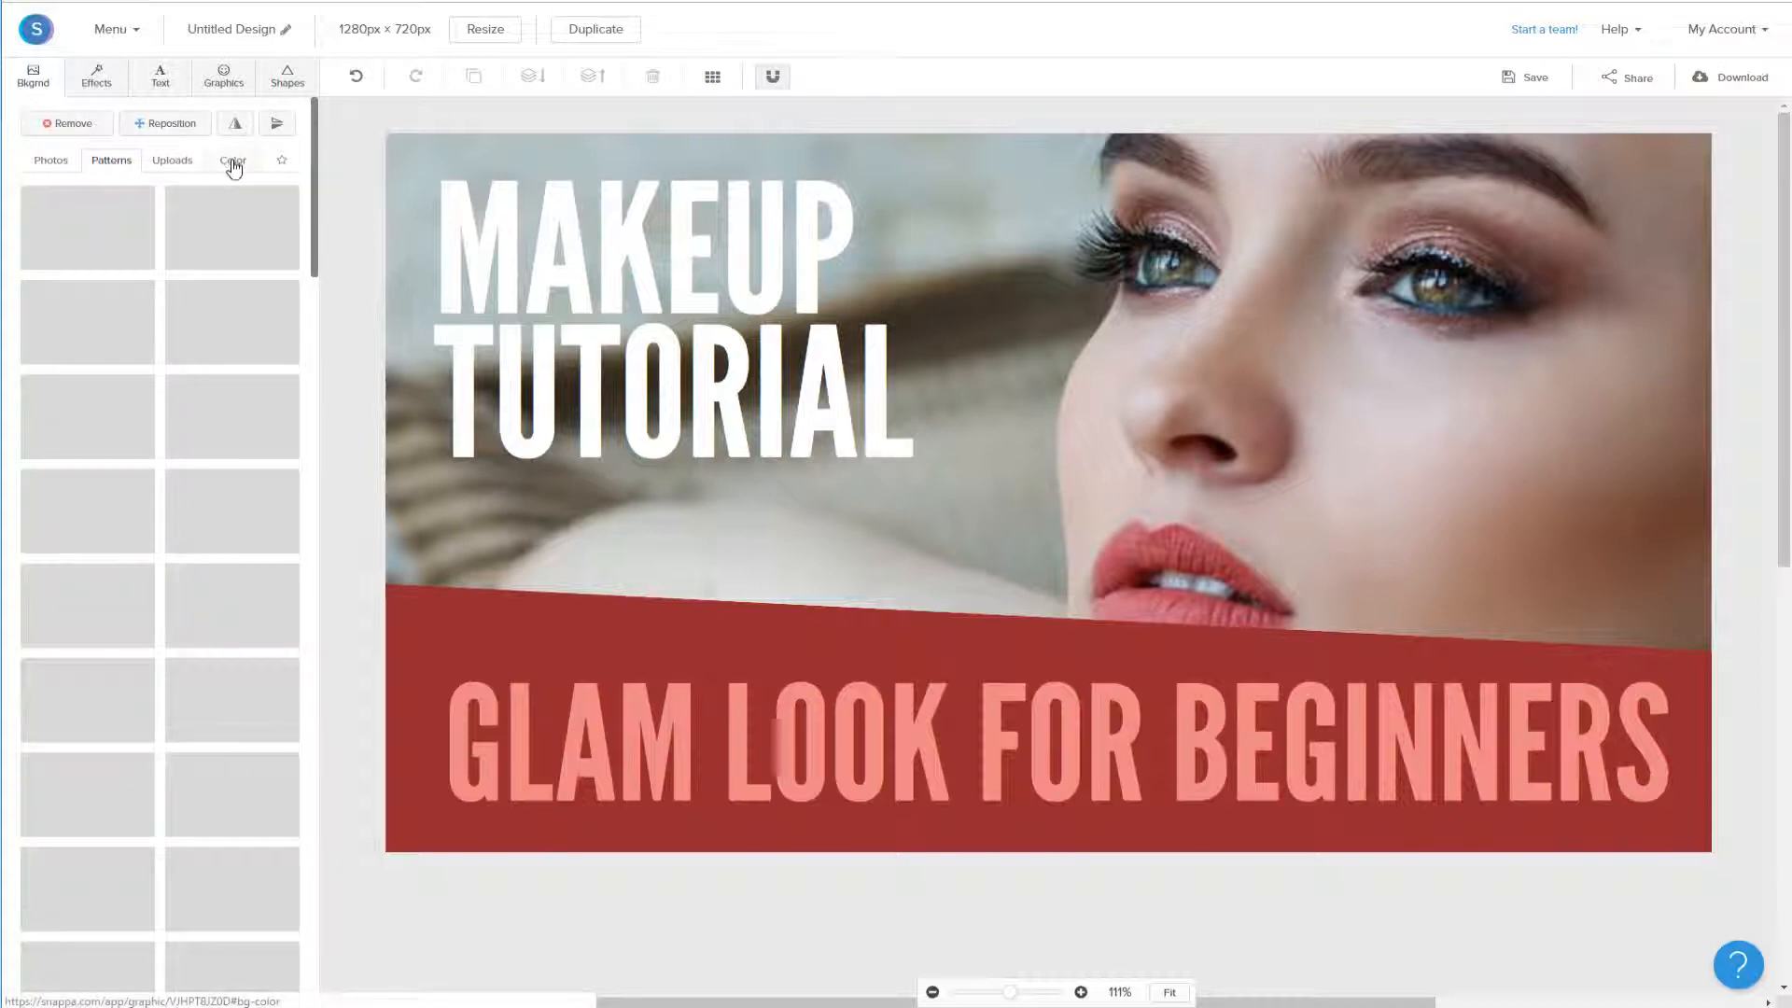
{"action": "scroll", "coordinate": [194, 341], "scroll_direction": "down", "scroll_amount": 4}
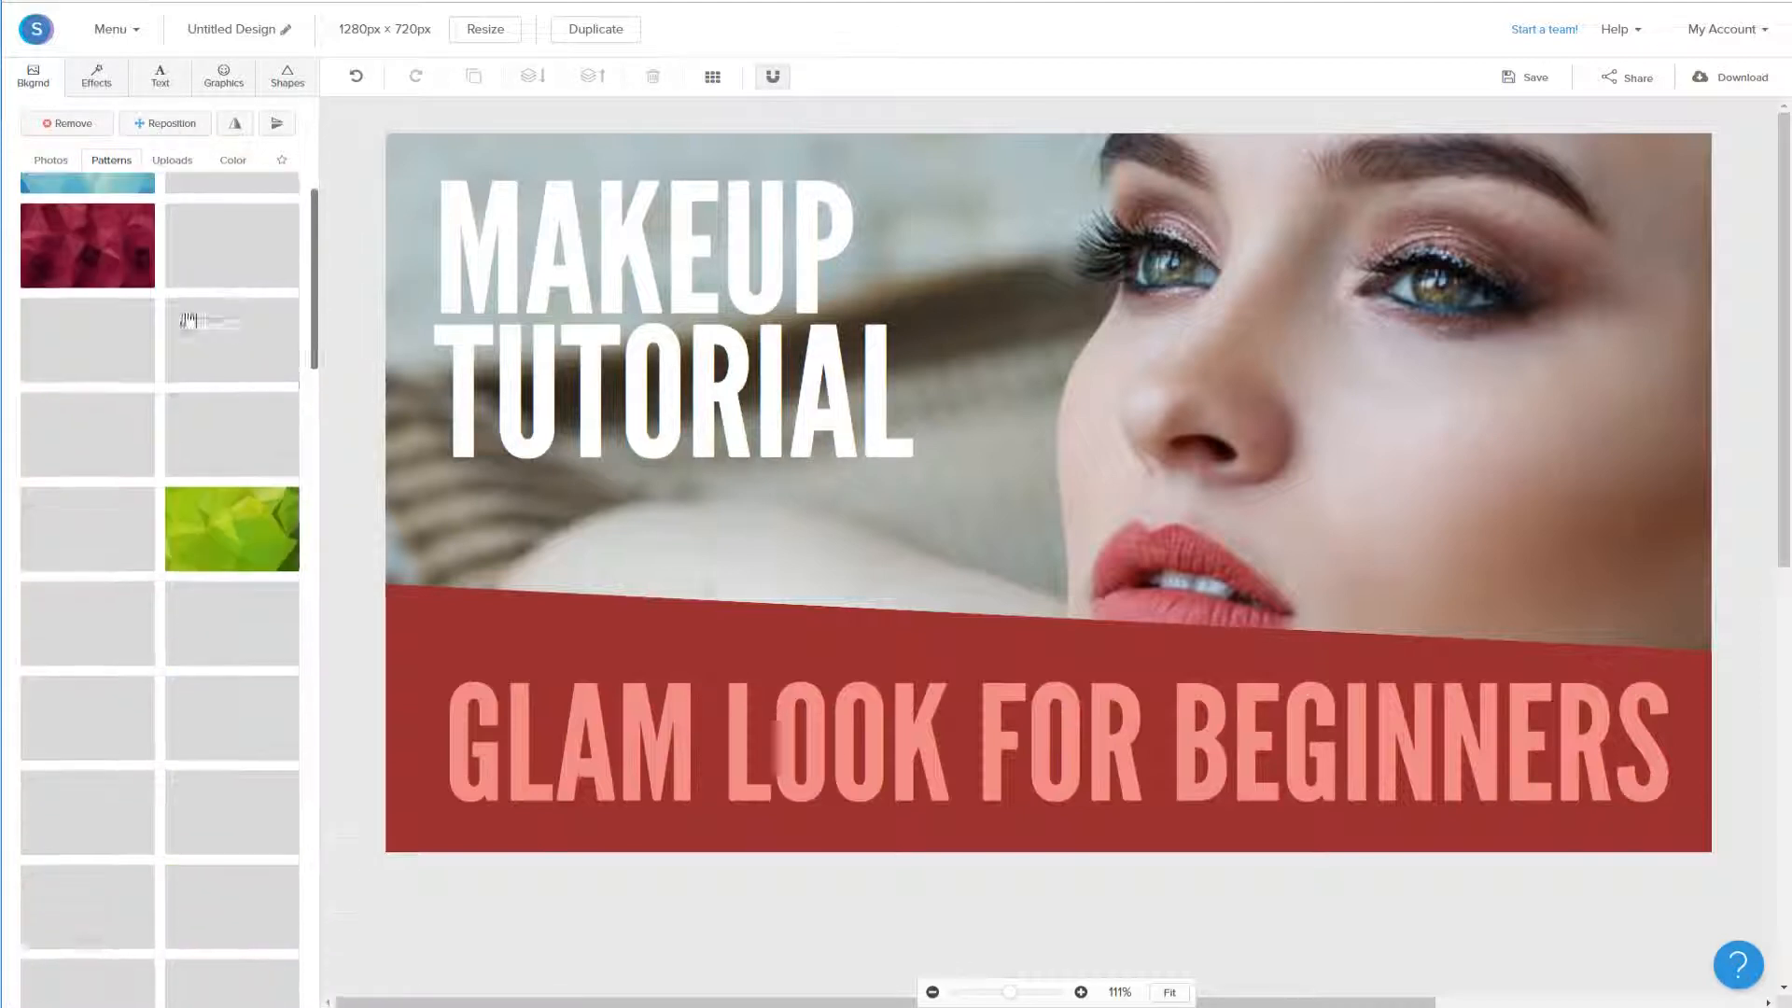
{"action": "scroll", "coordinate": [154, 327], "scroll_direction": "down", "scroll_amount": 5}
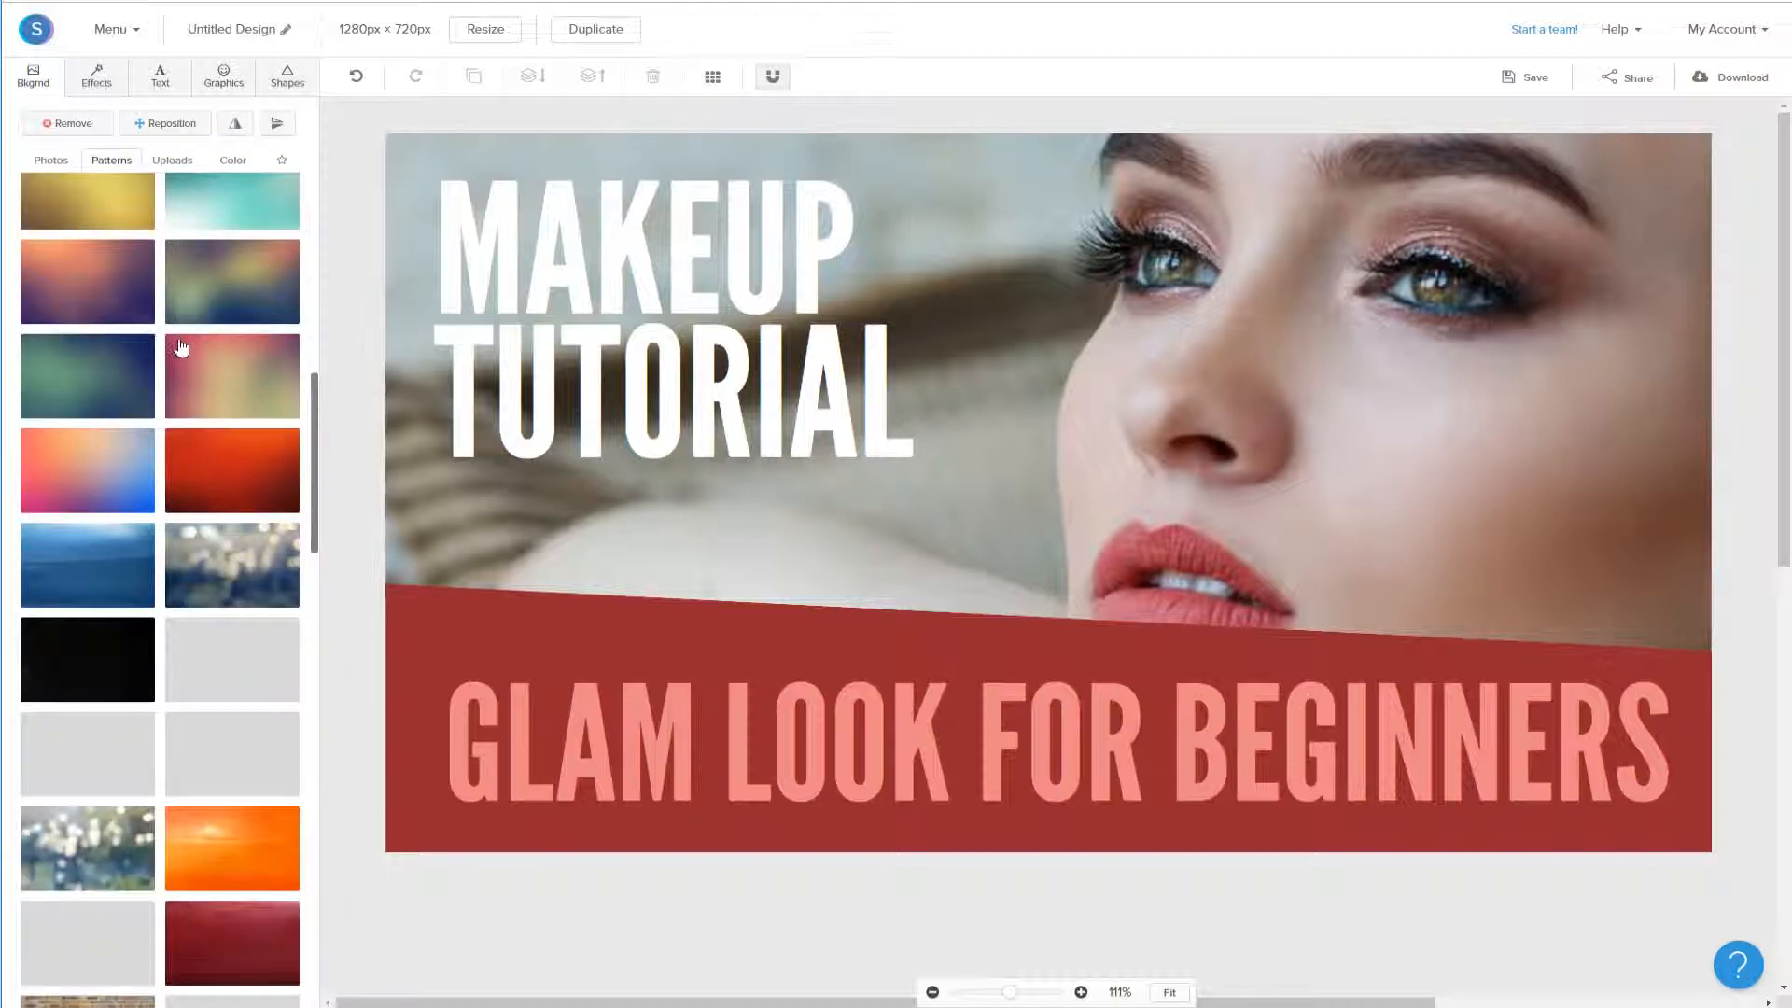
{"action": "scroll", "coordinate": [177, 336], "scroll_direction": "up", "scroll_amount": 8}
{"action": "scroll", "coordinate": [177, 336], "scroll_direction": "up", "scroll_amount": 3}
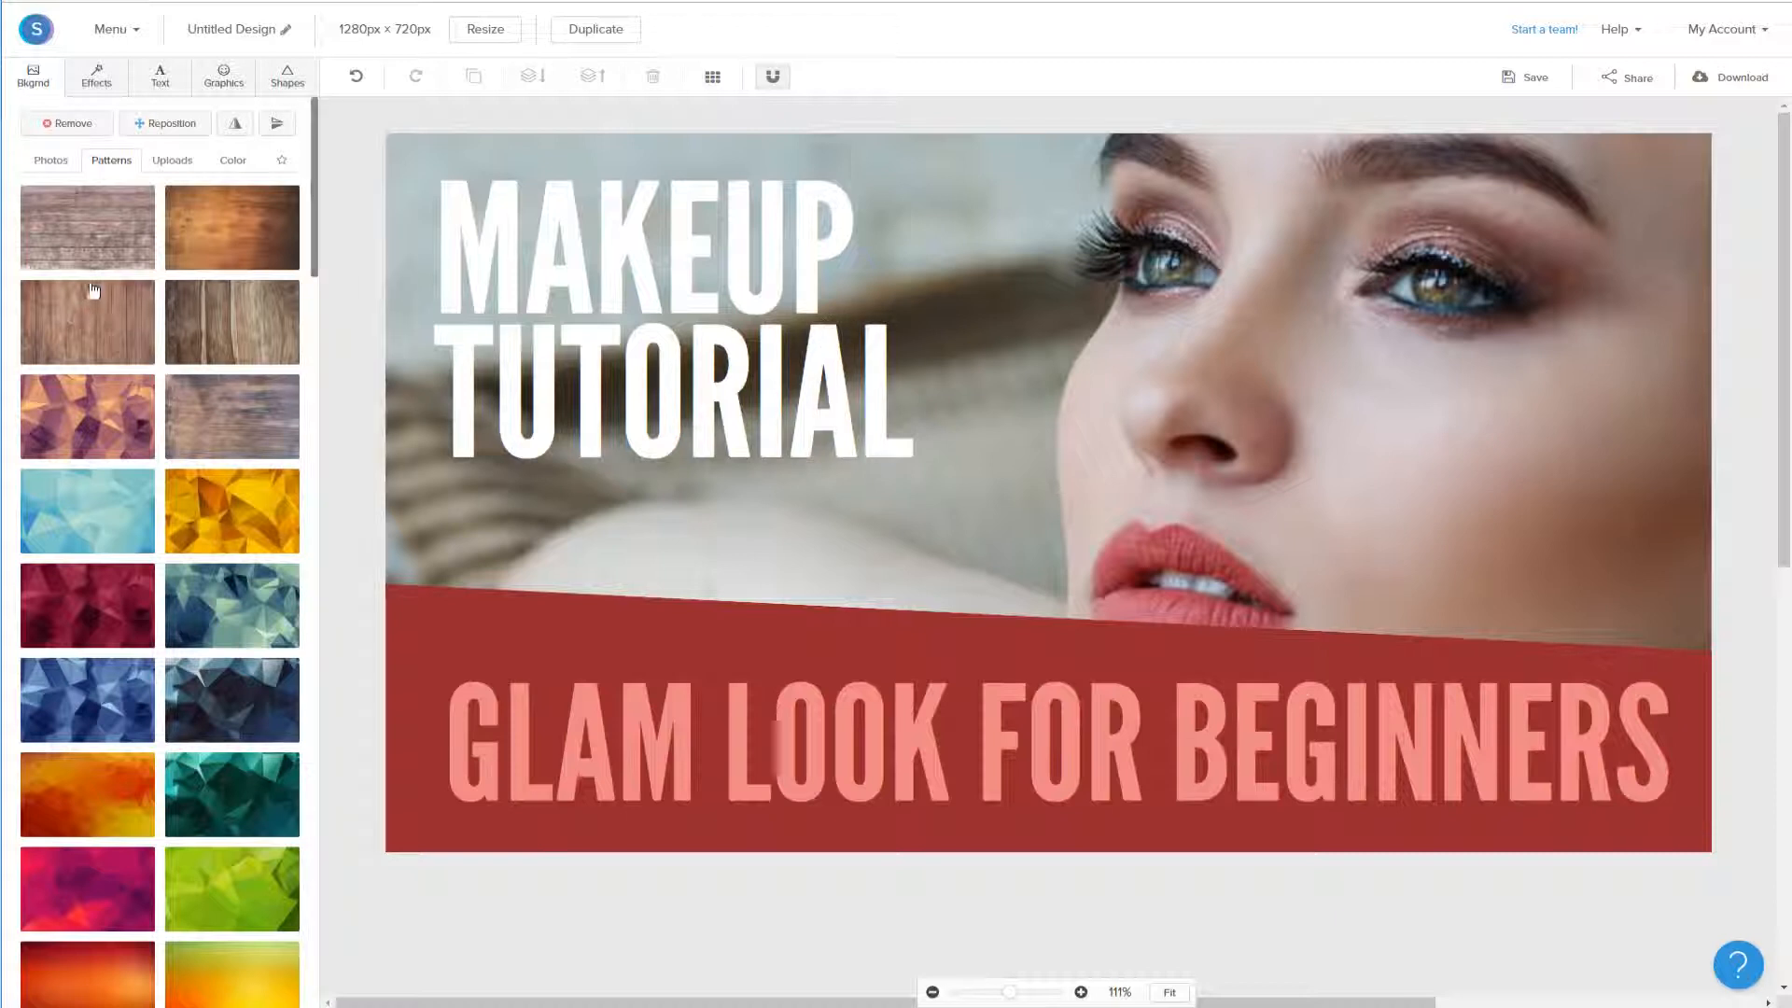
{"action": "scroll", "coordinate": [136, 316], "scroll_direction": "down", "scroll_amount": 2}
{"action": "scroll", "coordinate": [135, 316], "scroll_direction": "down", "scroll_amount": 10}
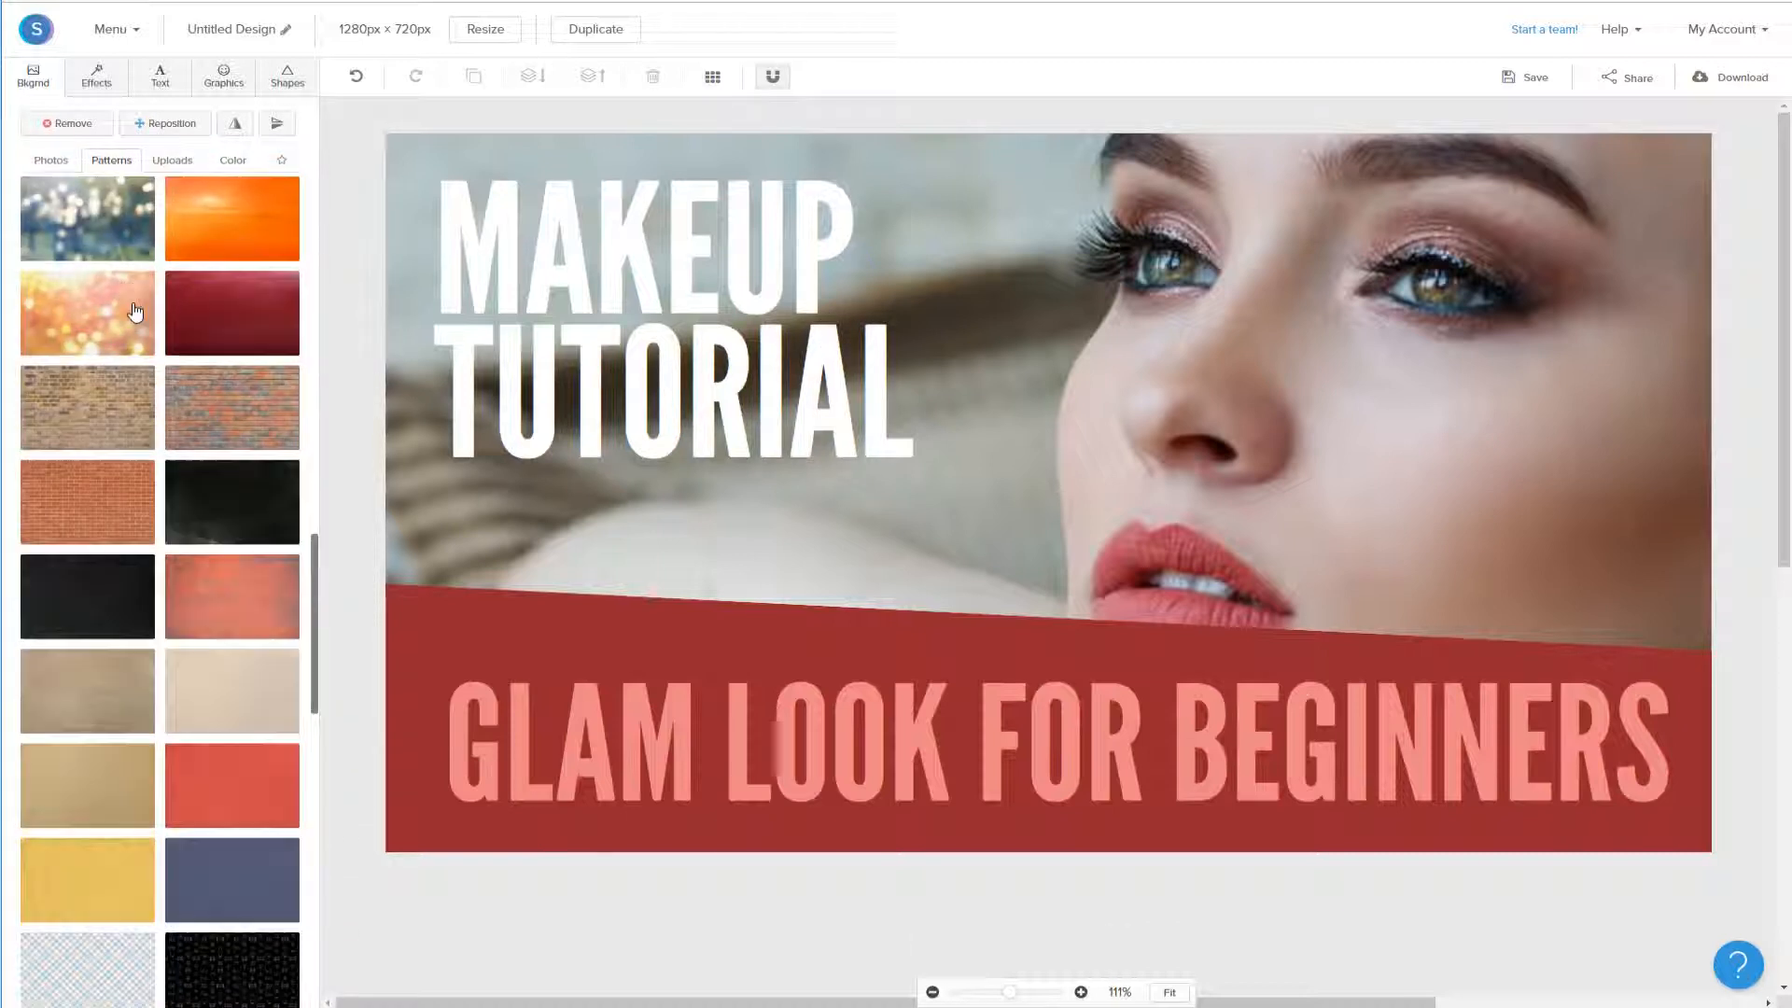
{"action": "scroll", "coordinate": [135, 313], "scroll_direction": "up", "scroll_amount": 10}
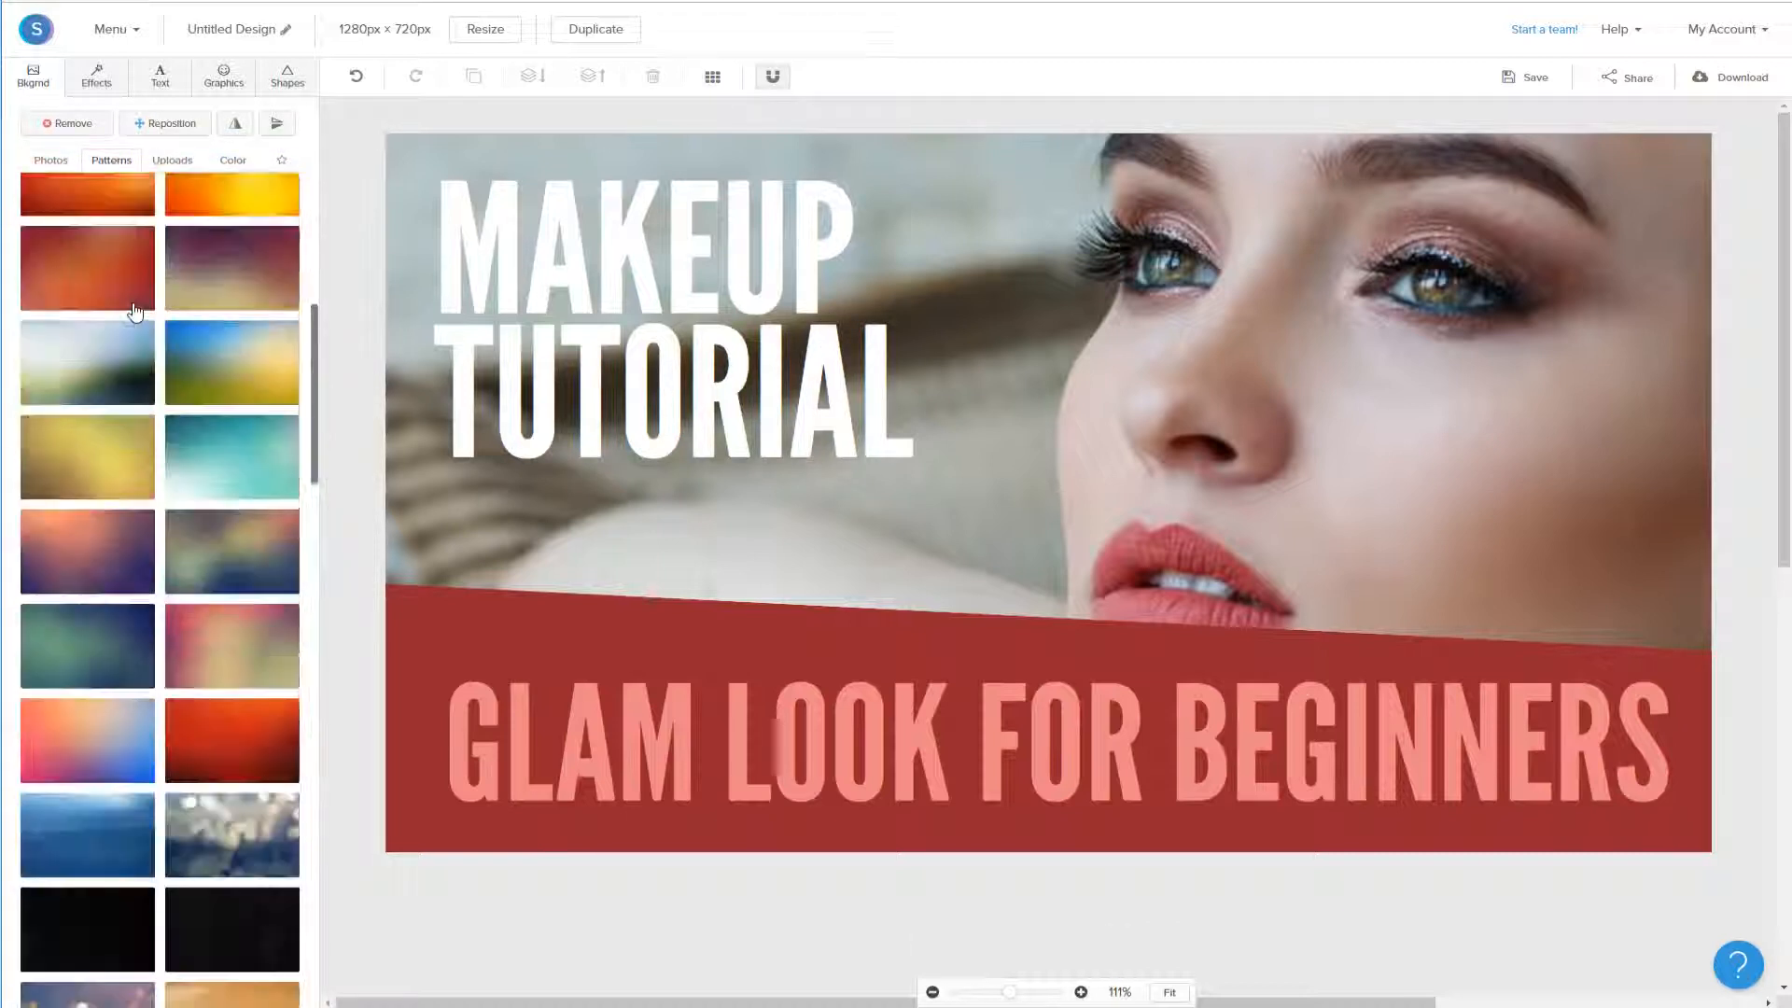
{"action": "left_click", "coordinate": [93, 79]}
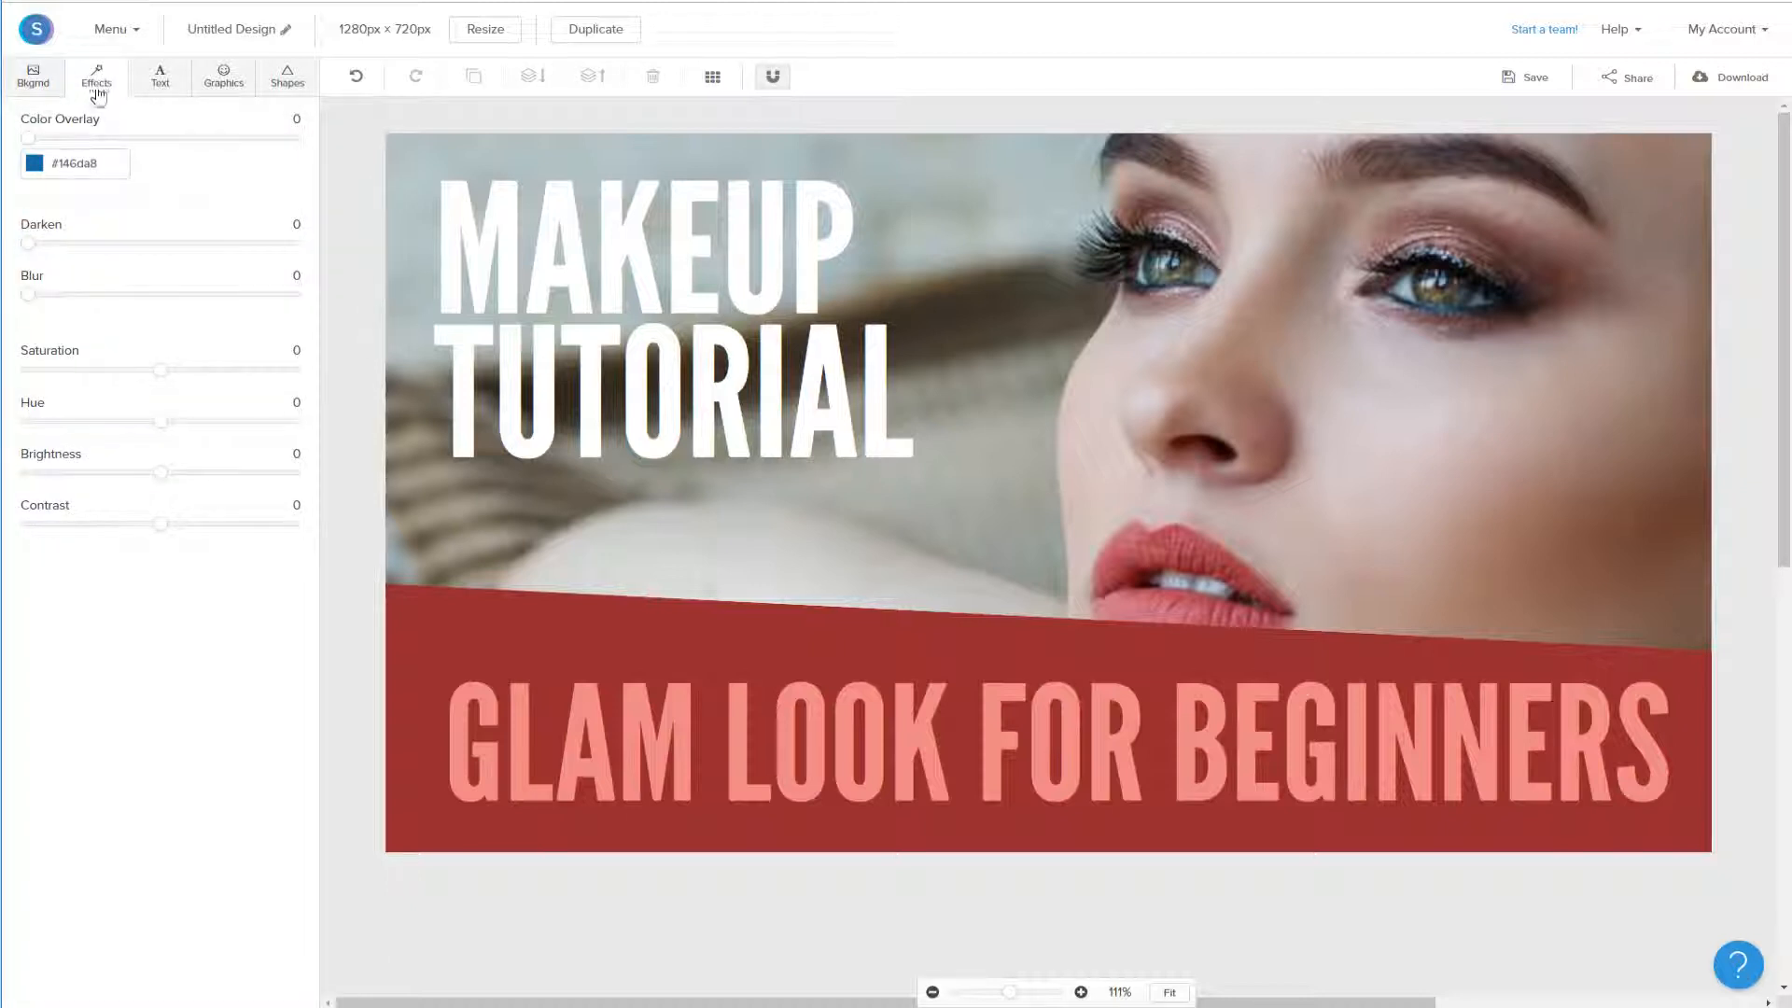
Add a heading text to the thumbnail, look through its available fonts, and delete the heading again.
{"action": "left_click", "coordinate": [161, 82]}
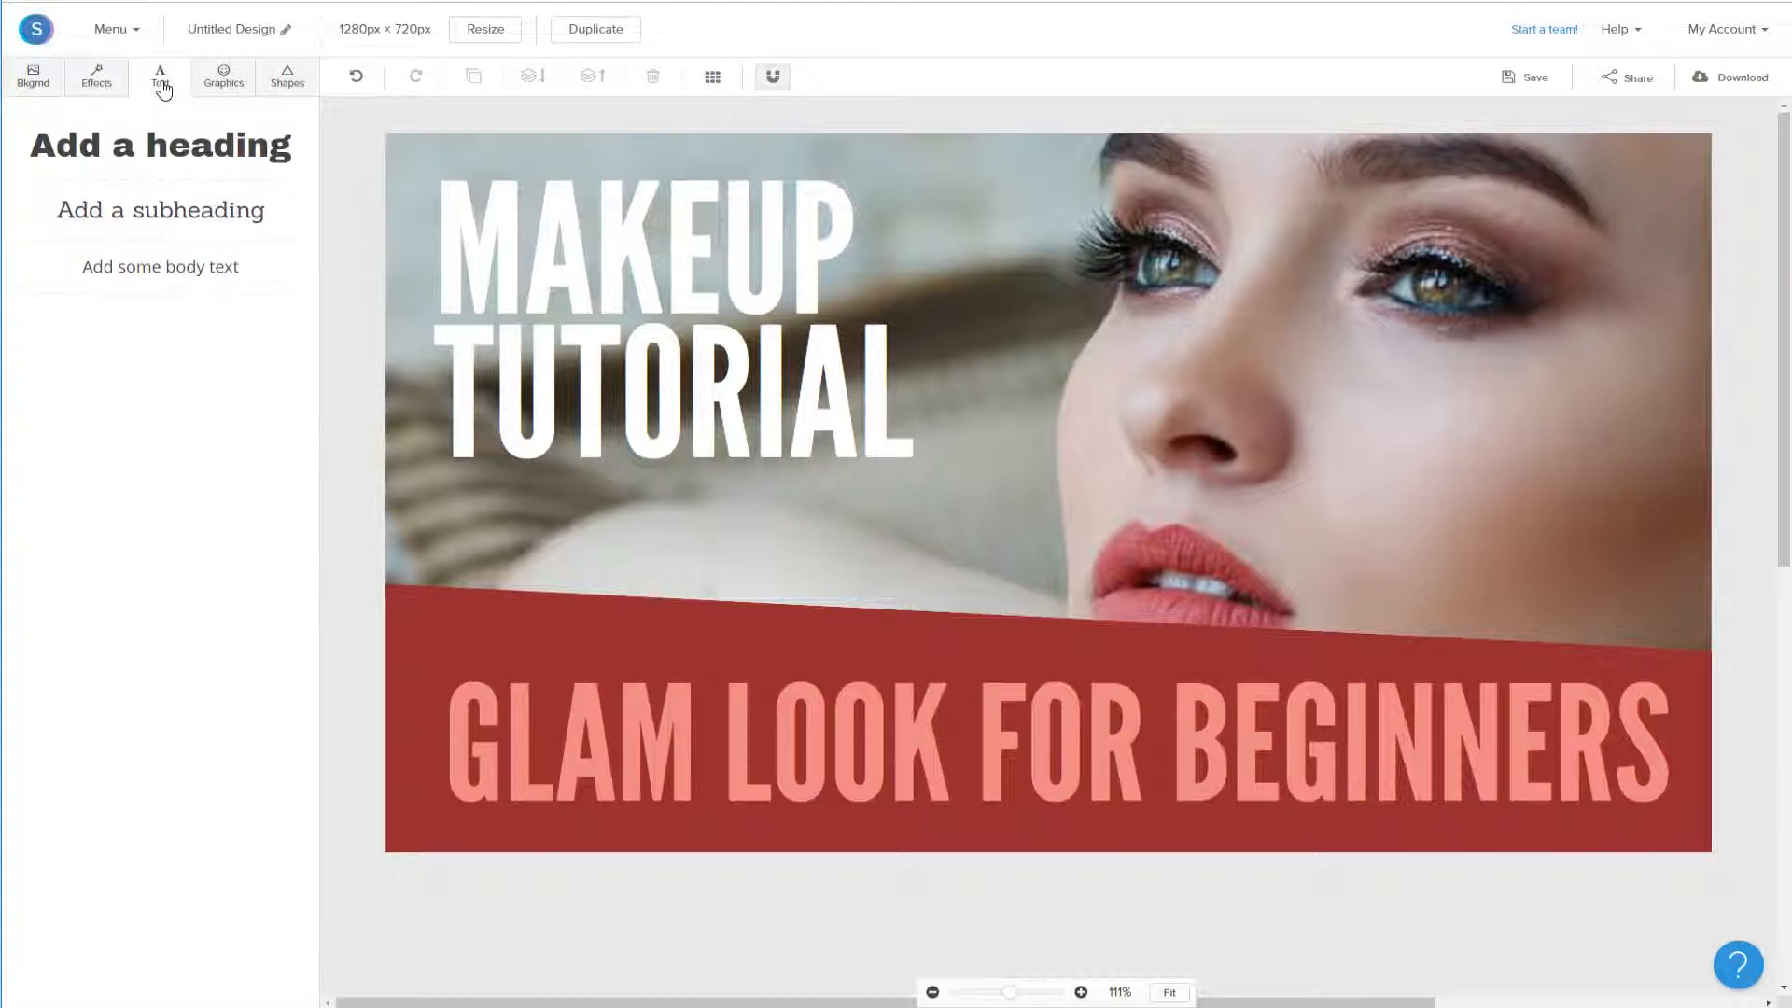
{"action": "left_click_drag", "start_coordinate": [137, 147], "coordinate": [852, 433]}
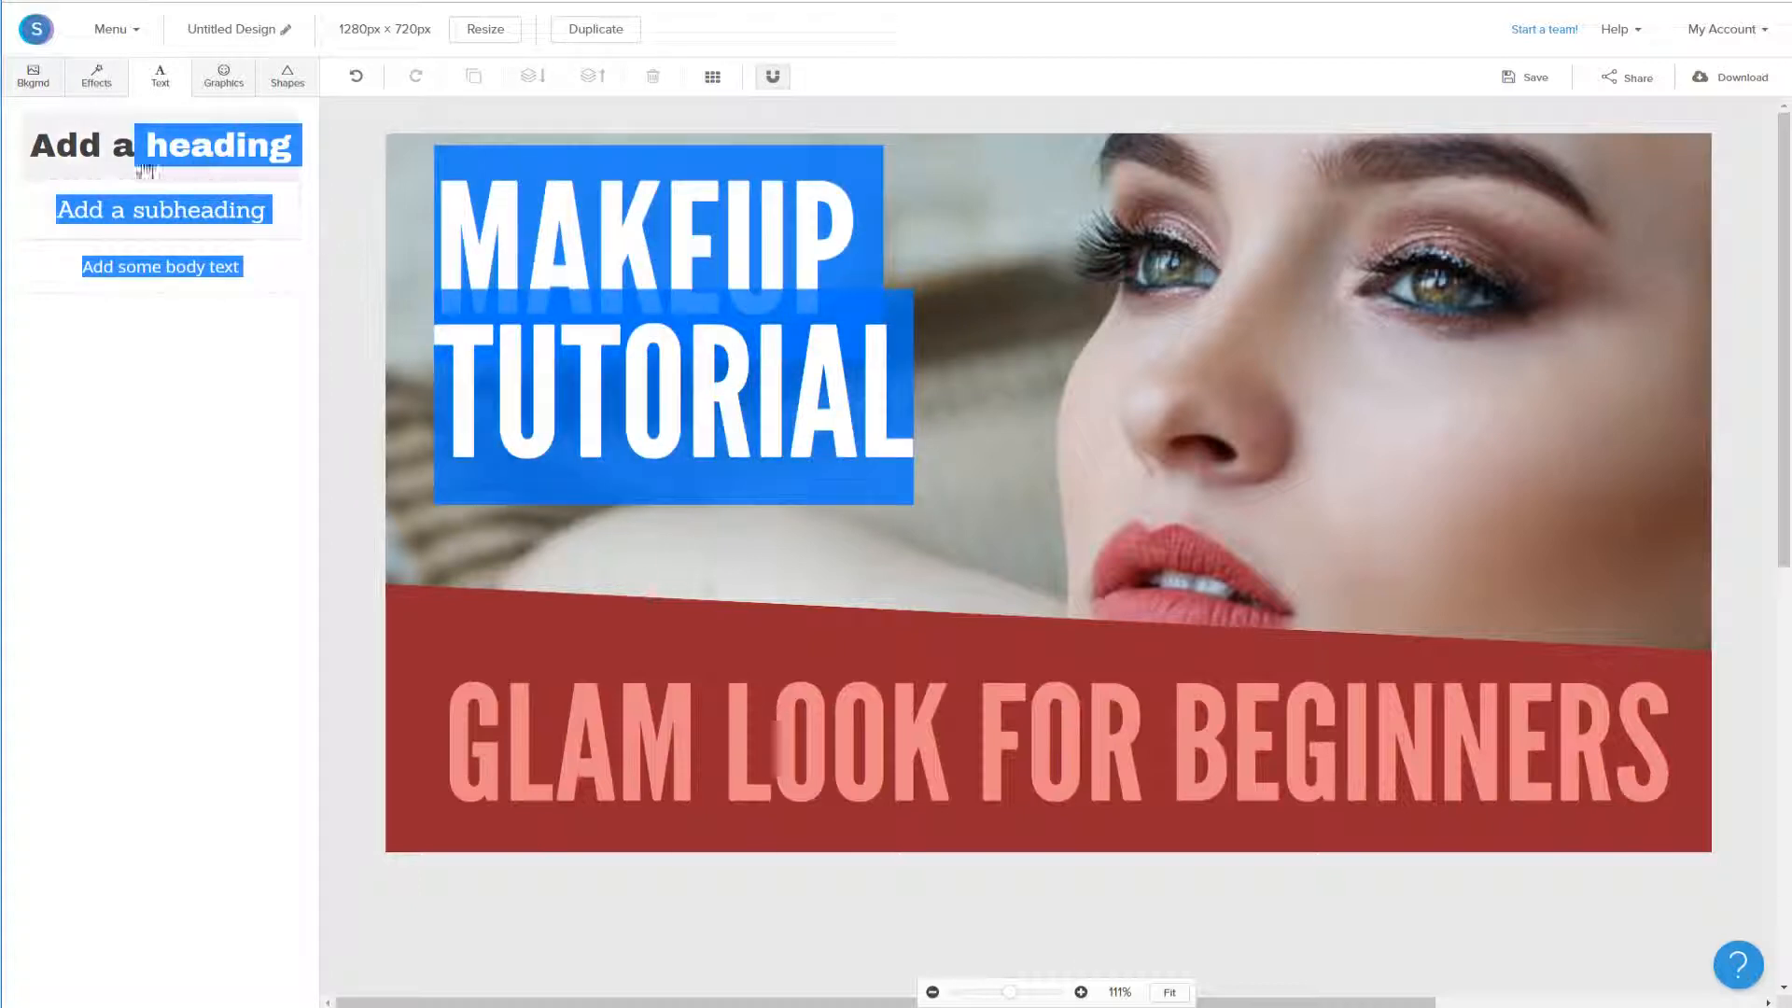
{"action": "left_click", "coordinate": [69, 144]}
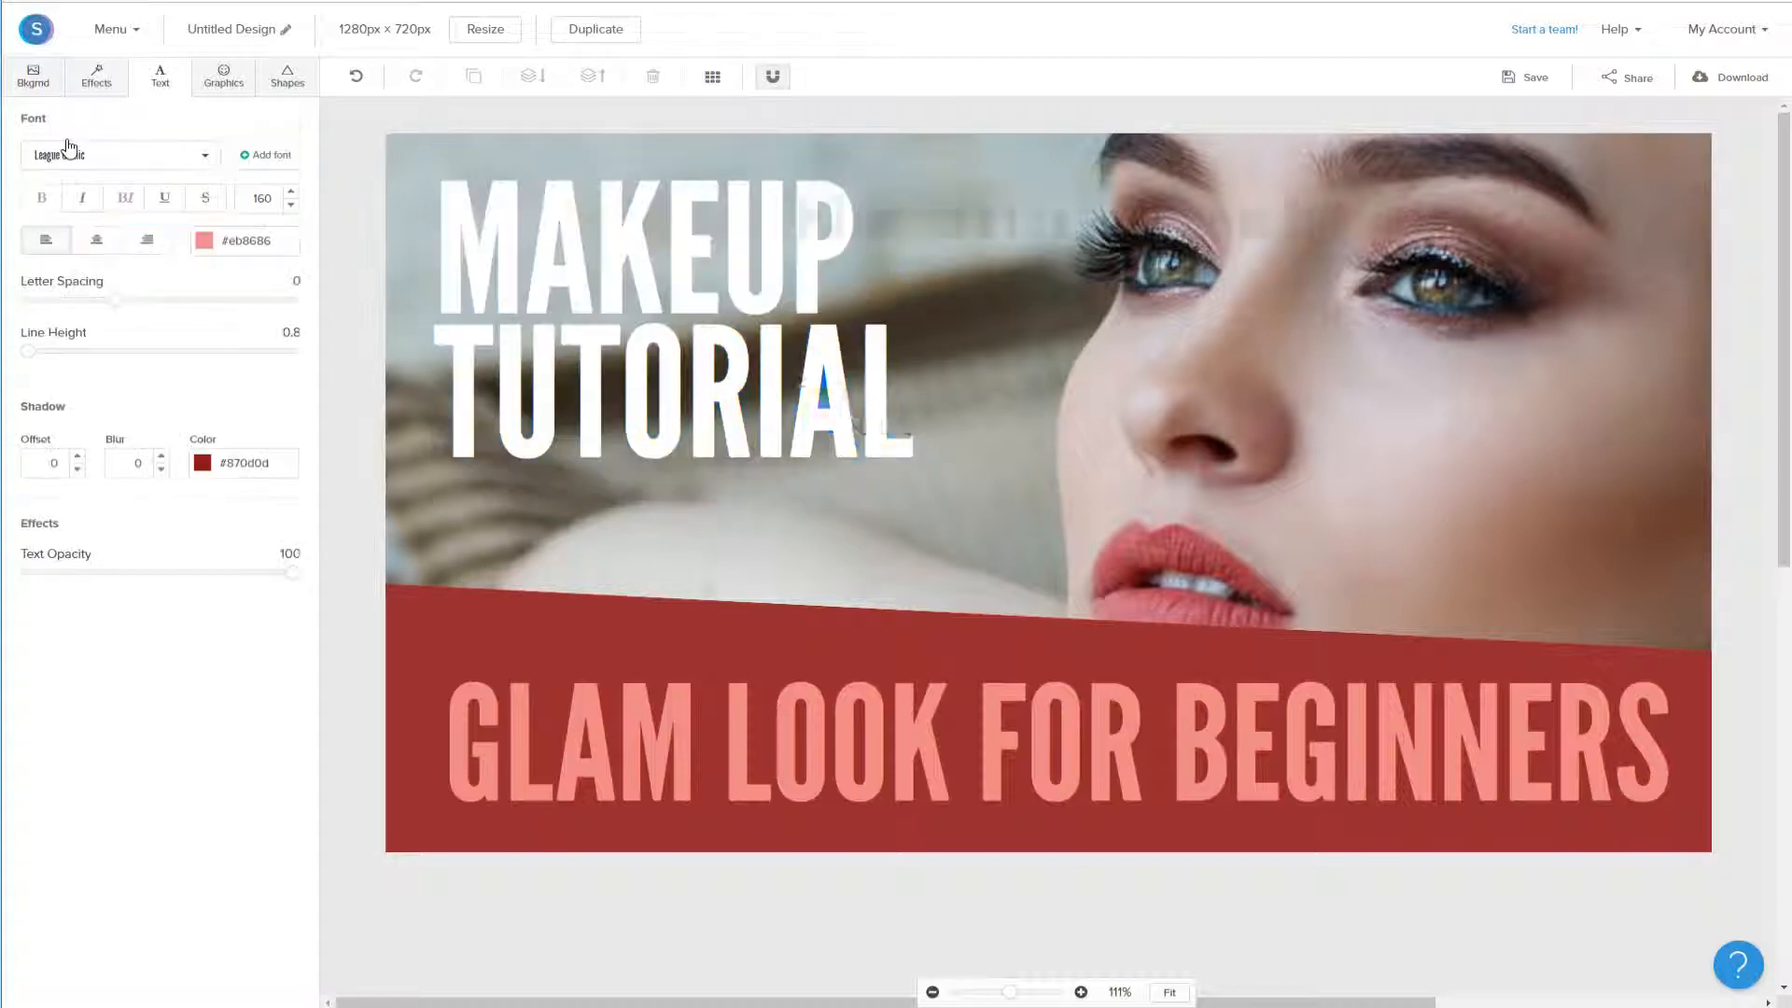
{"action": "left_click", "coordinate": [197, 161]}
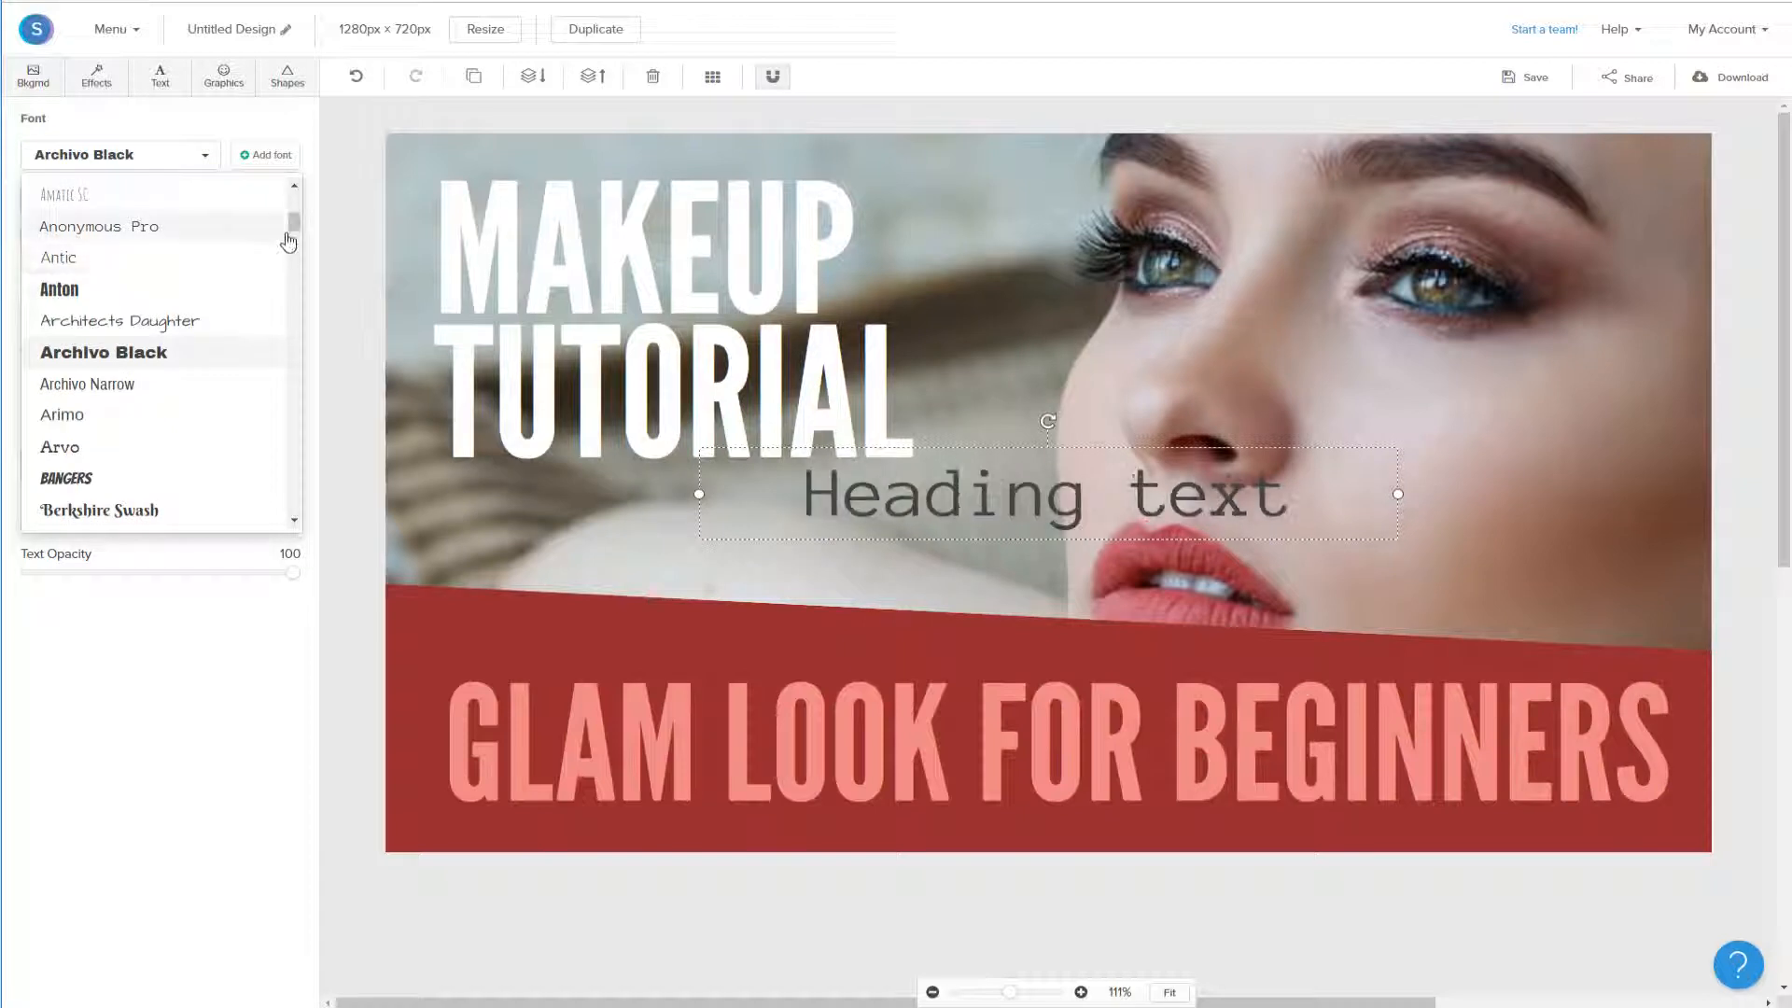
{"action": "left_click_drag", "start_coordinate": [294, 229], "coordinate": [311, 376]}
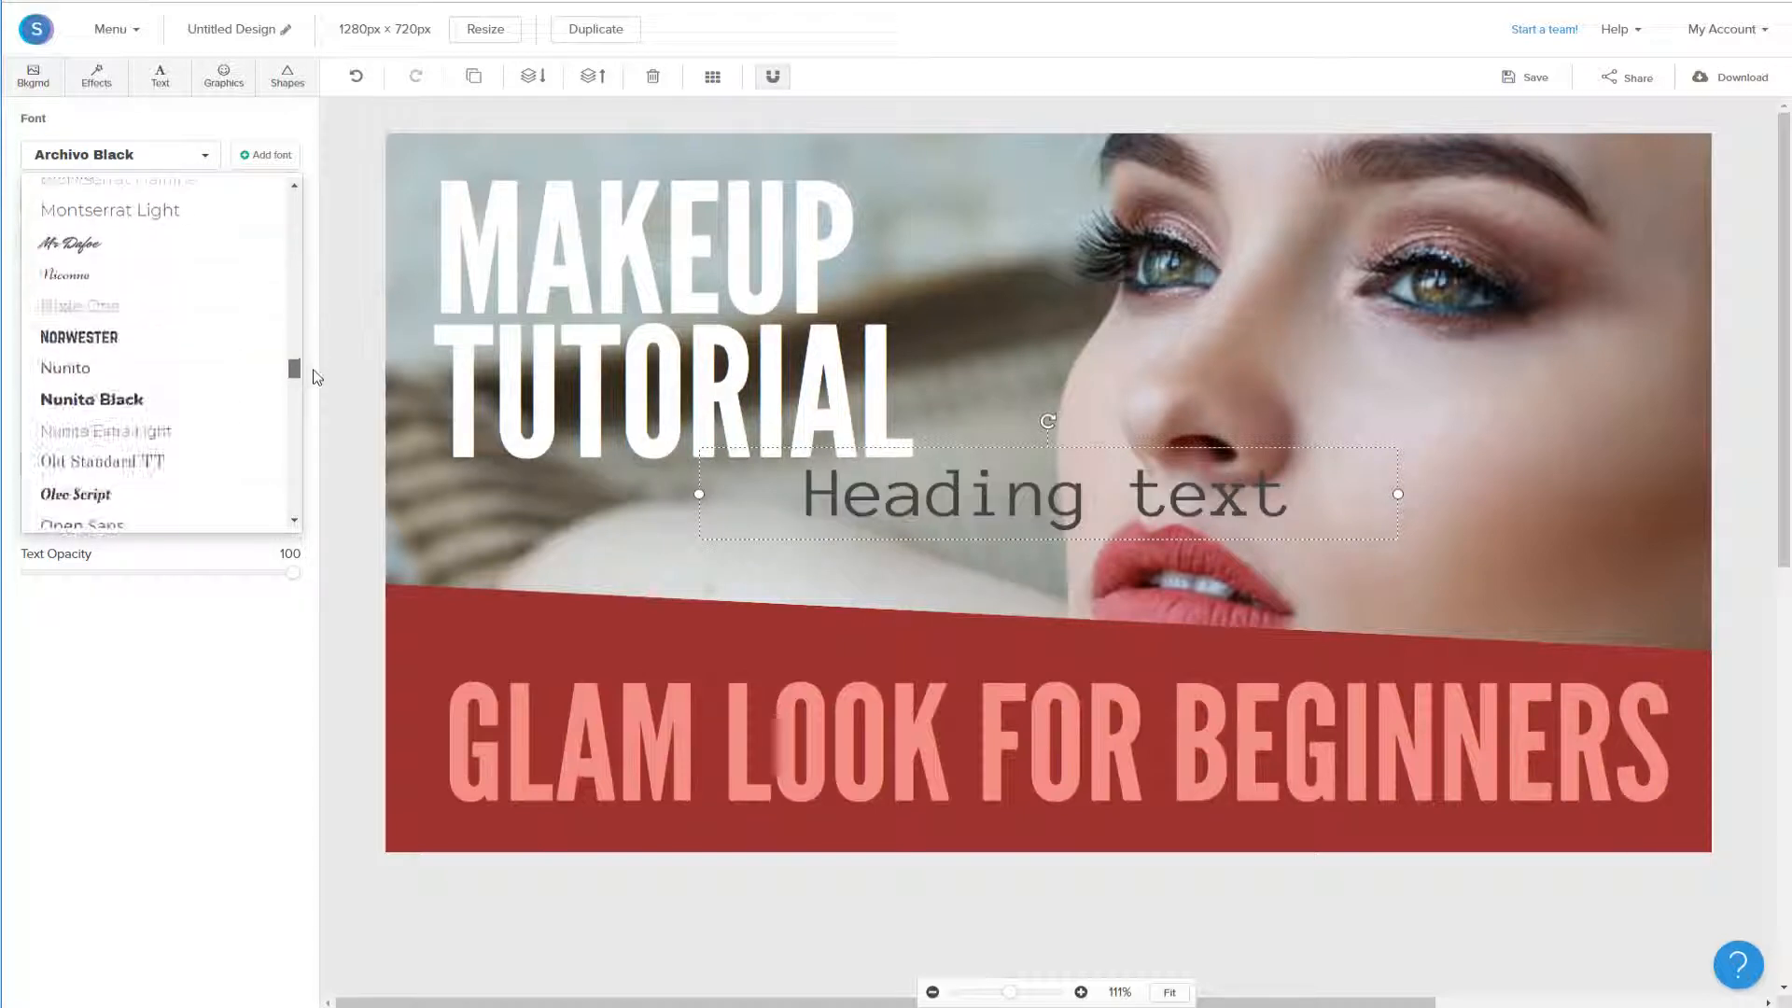
{"action": "left_click", "coordinate": [257, 546]}
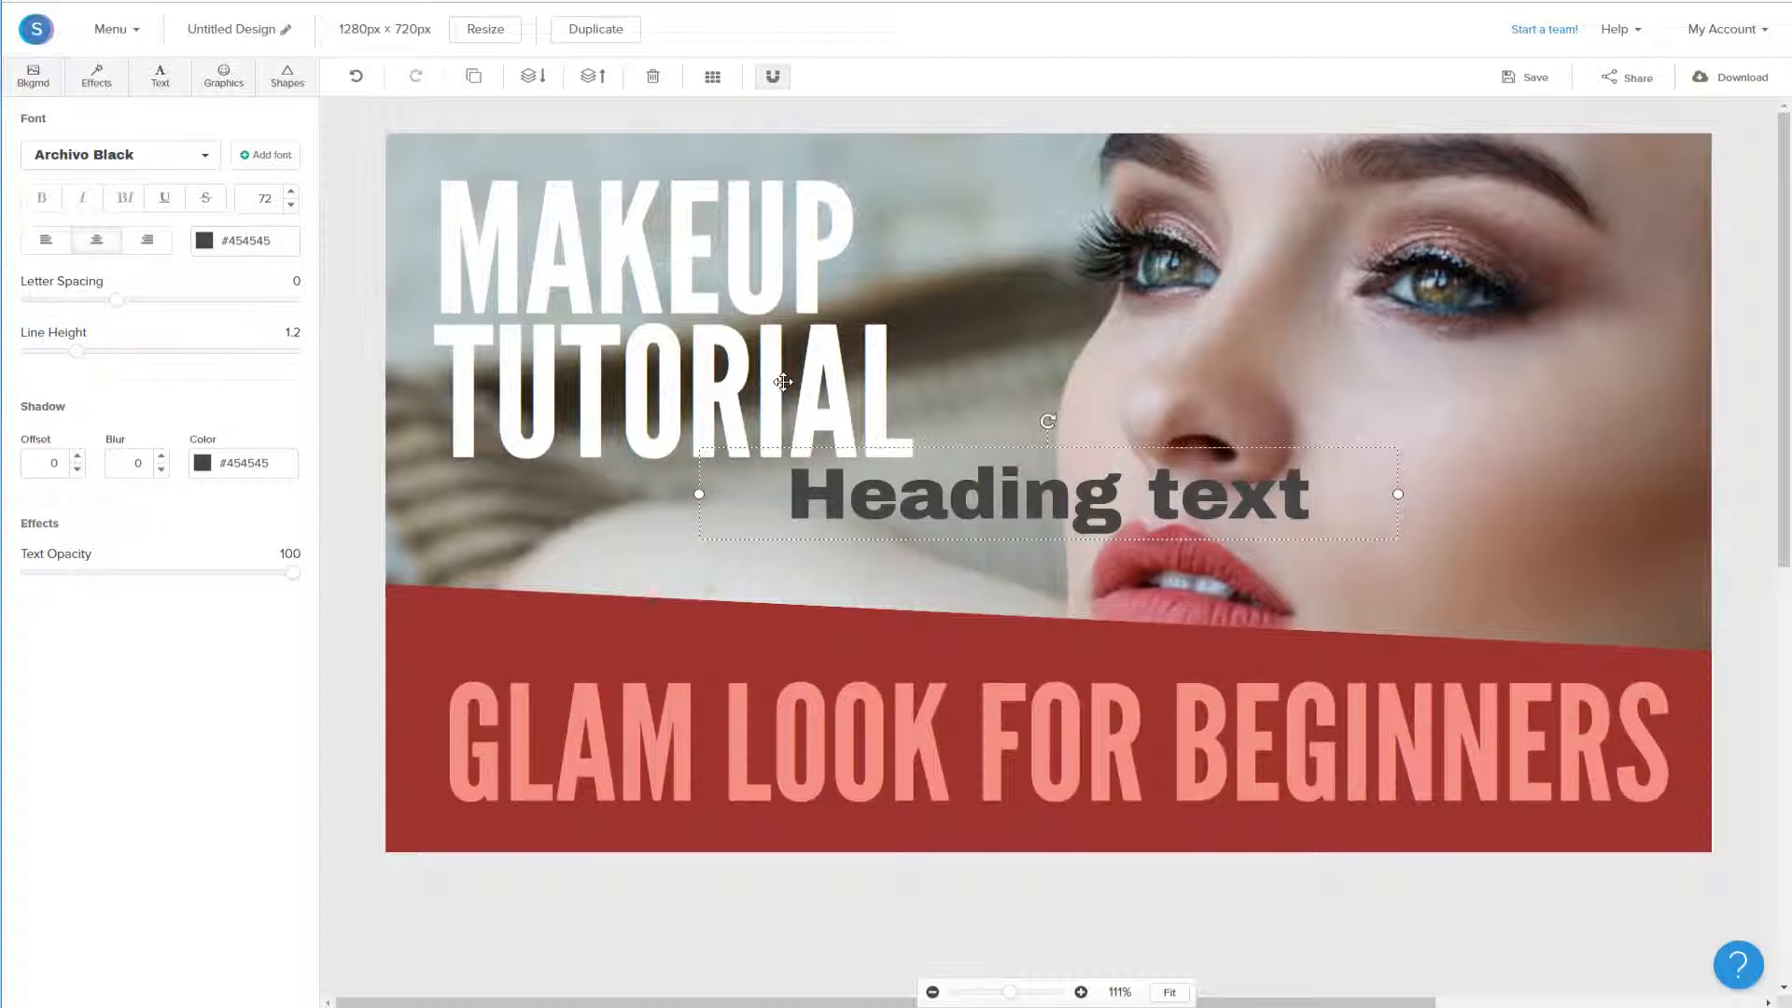
{"action": "left_click_drag", "start_coordinate": [1080, 480], "coordinate": [1048, 525]}
{"action": "key", "text": "Delete"}
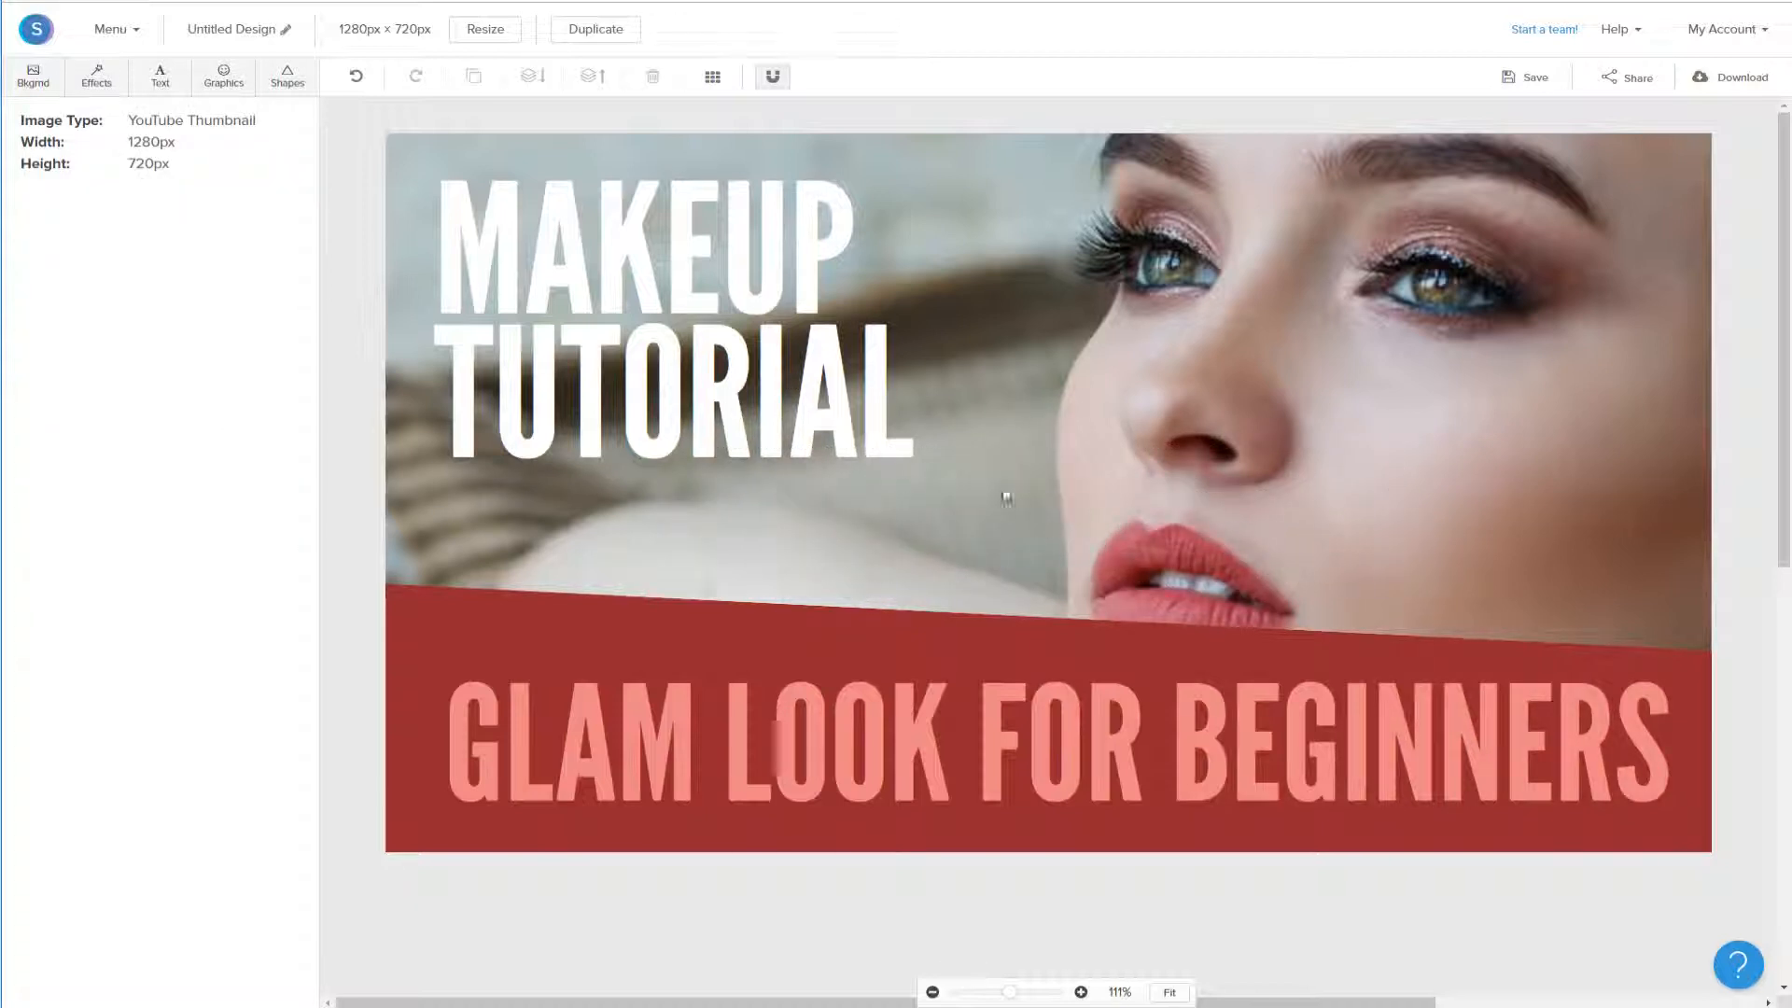
Look through the icons, photos and shapes available for adding to the thumbnail.
{"action": "left_click", "coordinate": [224, 86]}
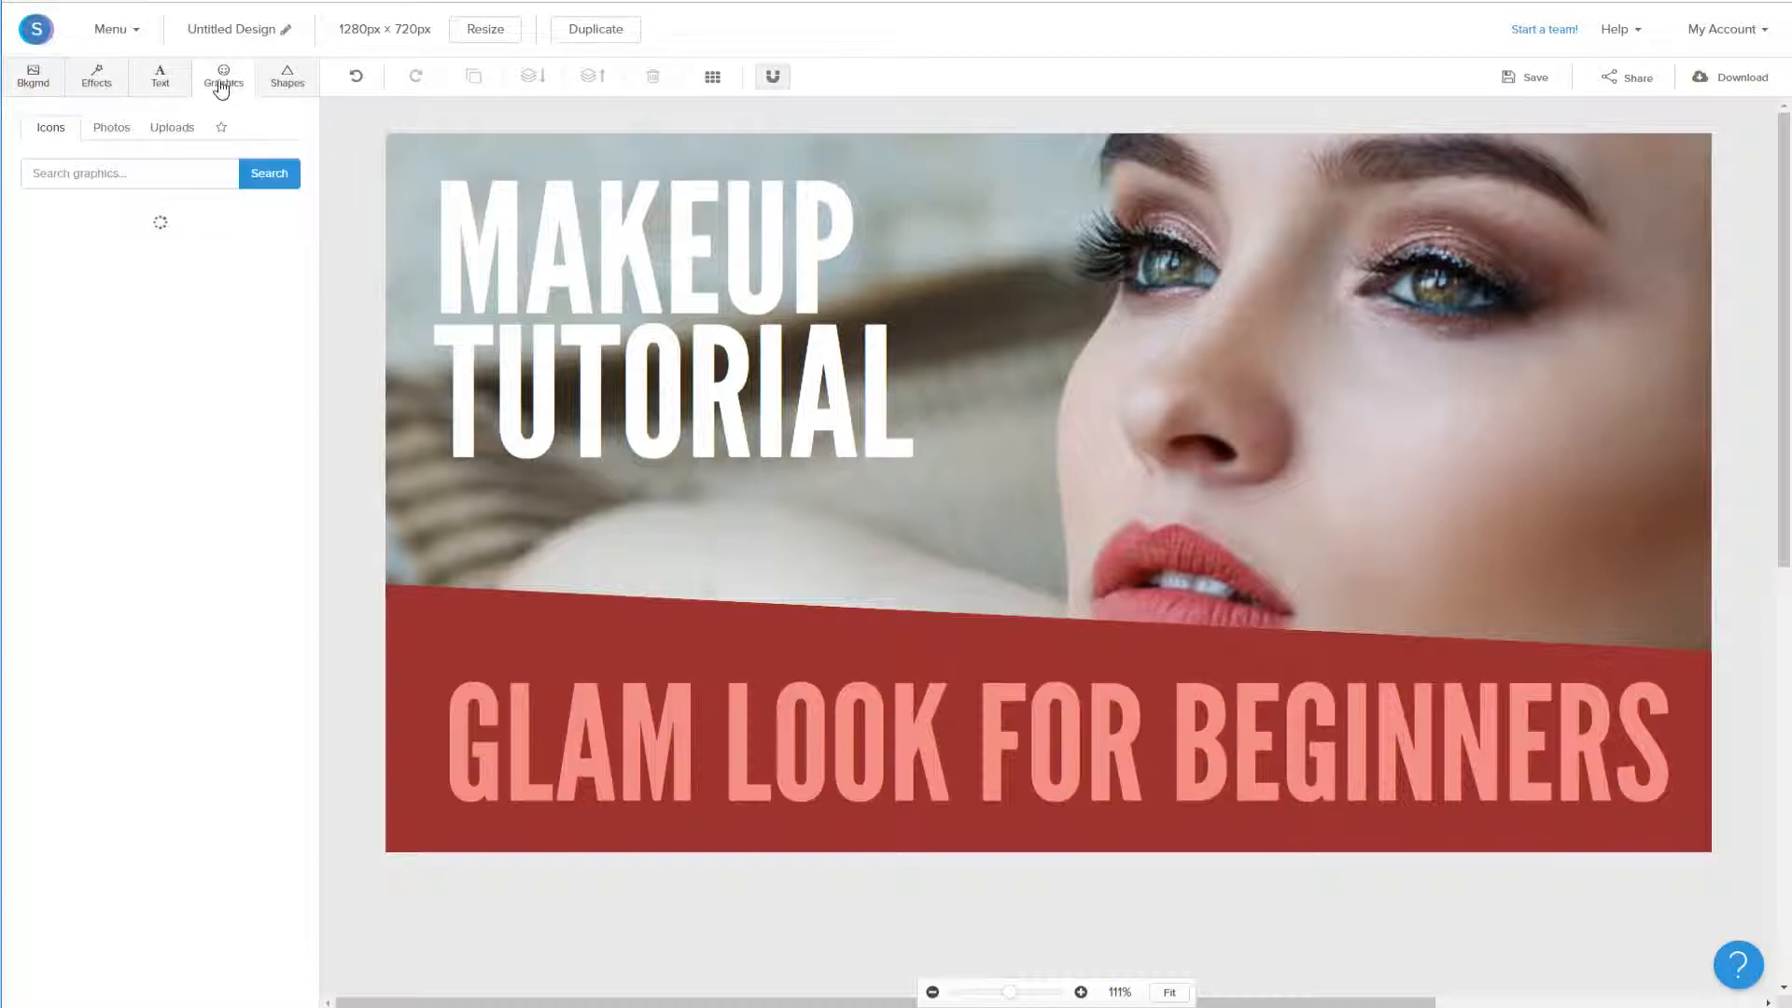
{"action": "left_click", "coordinate": [113, 132]}
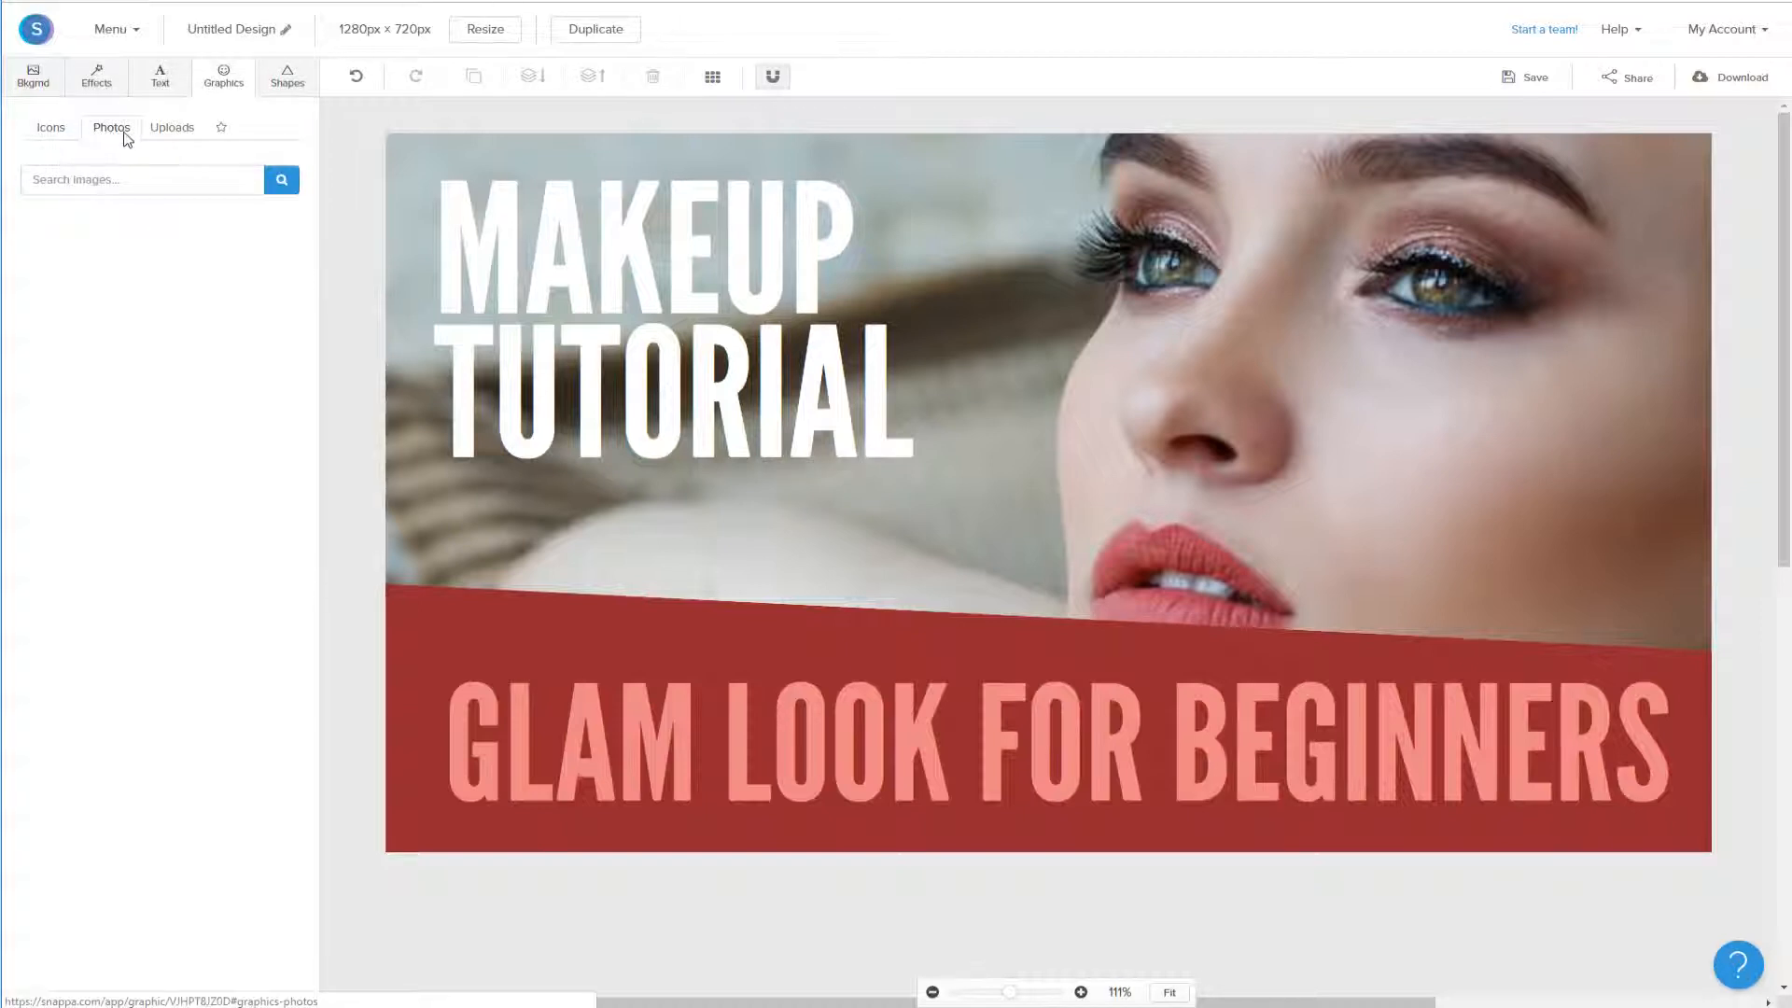
{"action": "left_click", "coordinate": [51, 130]}
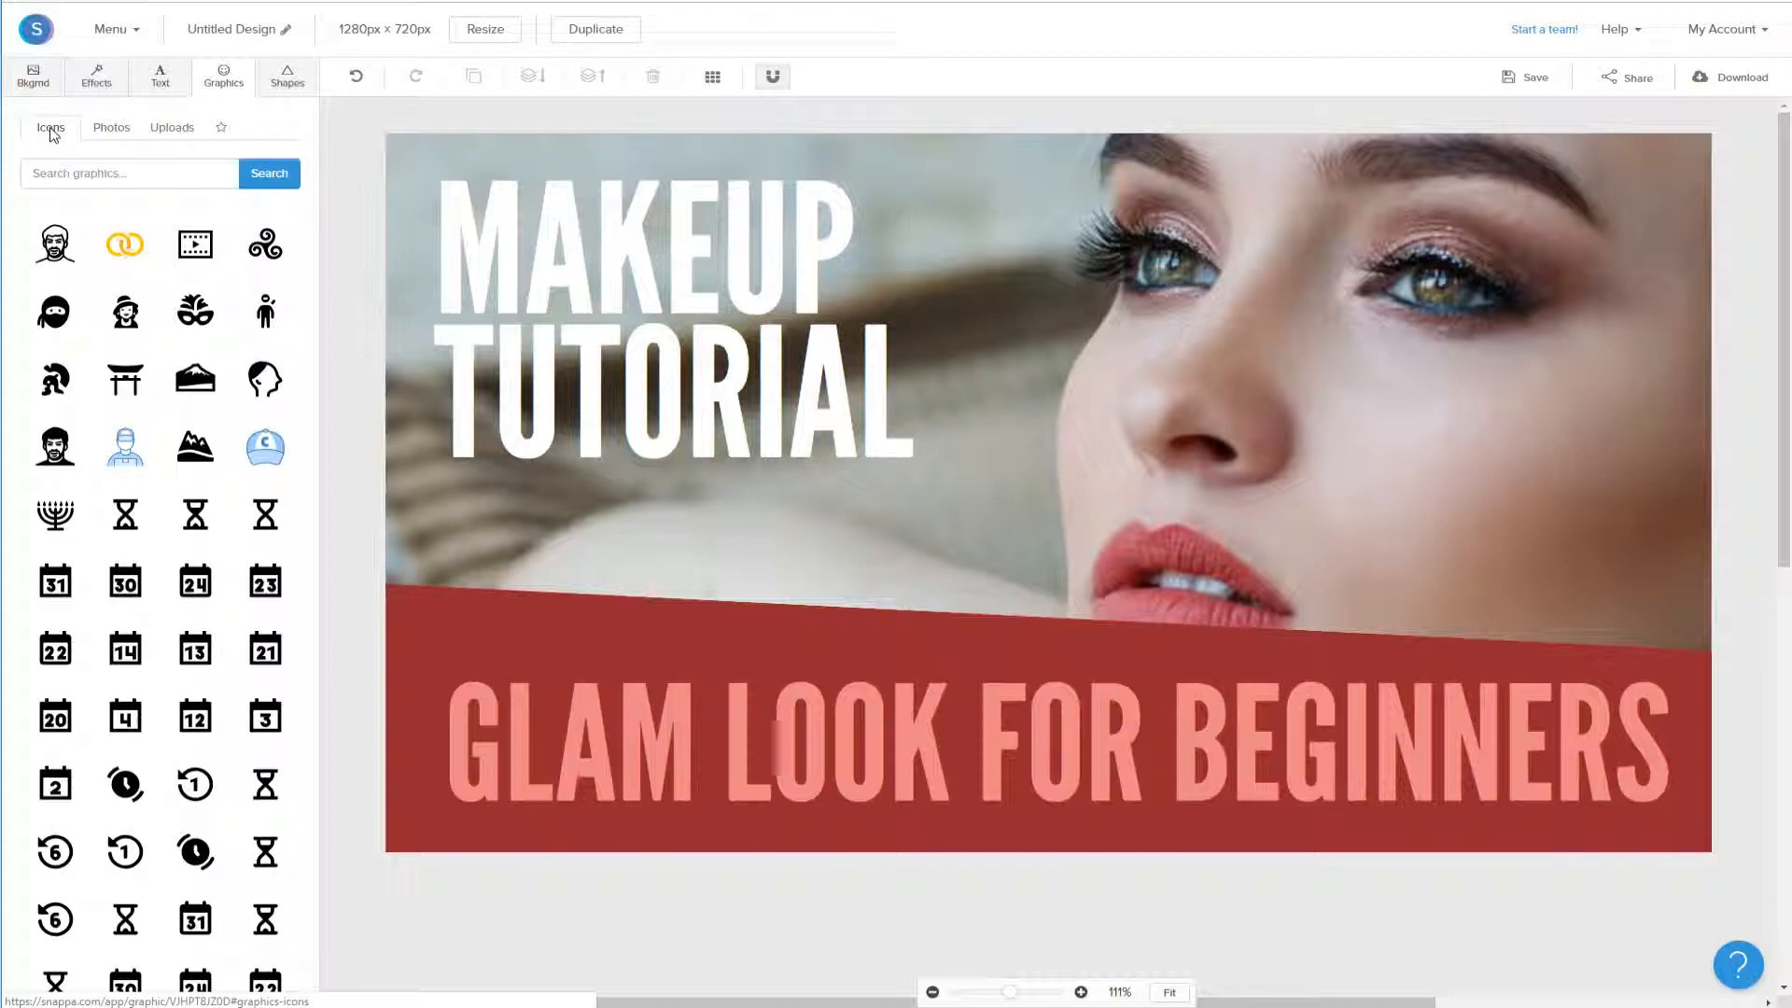
{"action": "left_click", "coordinate": [109, 131]}
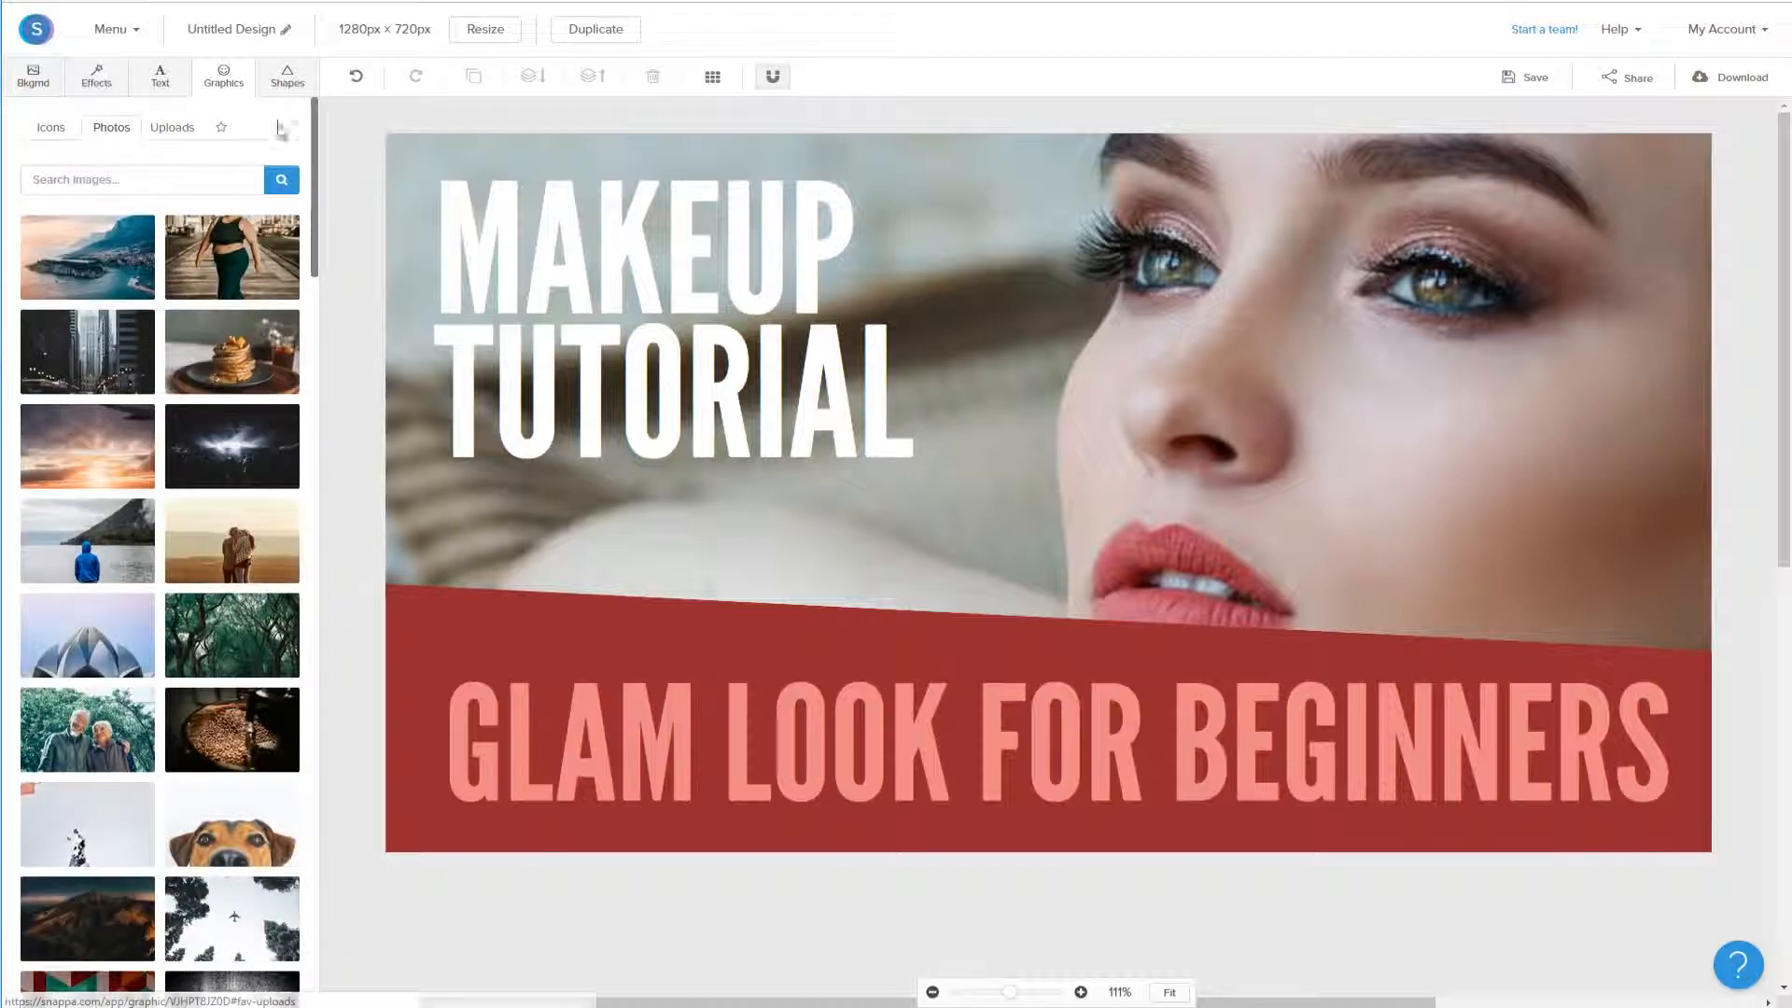
{"action": "left_click", "coordinate": [286, 84]}
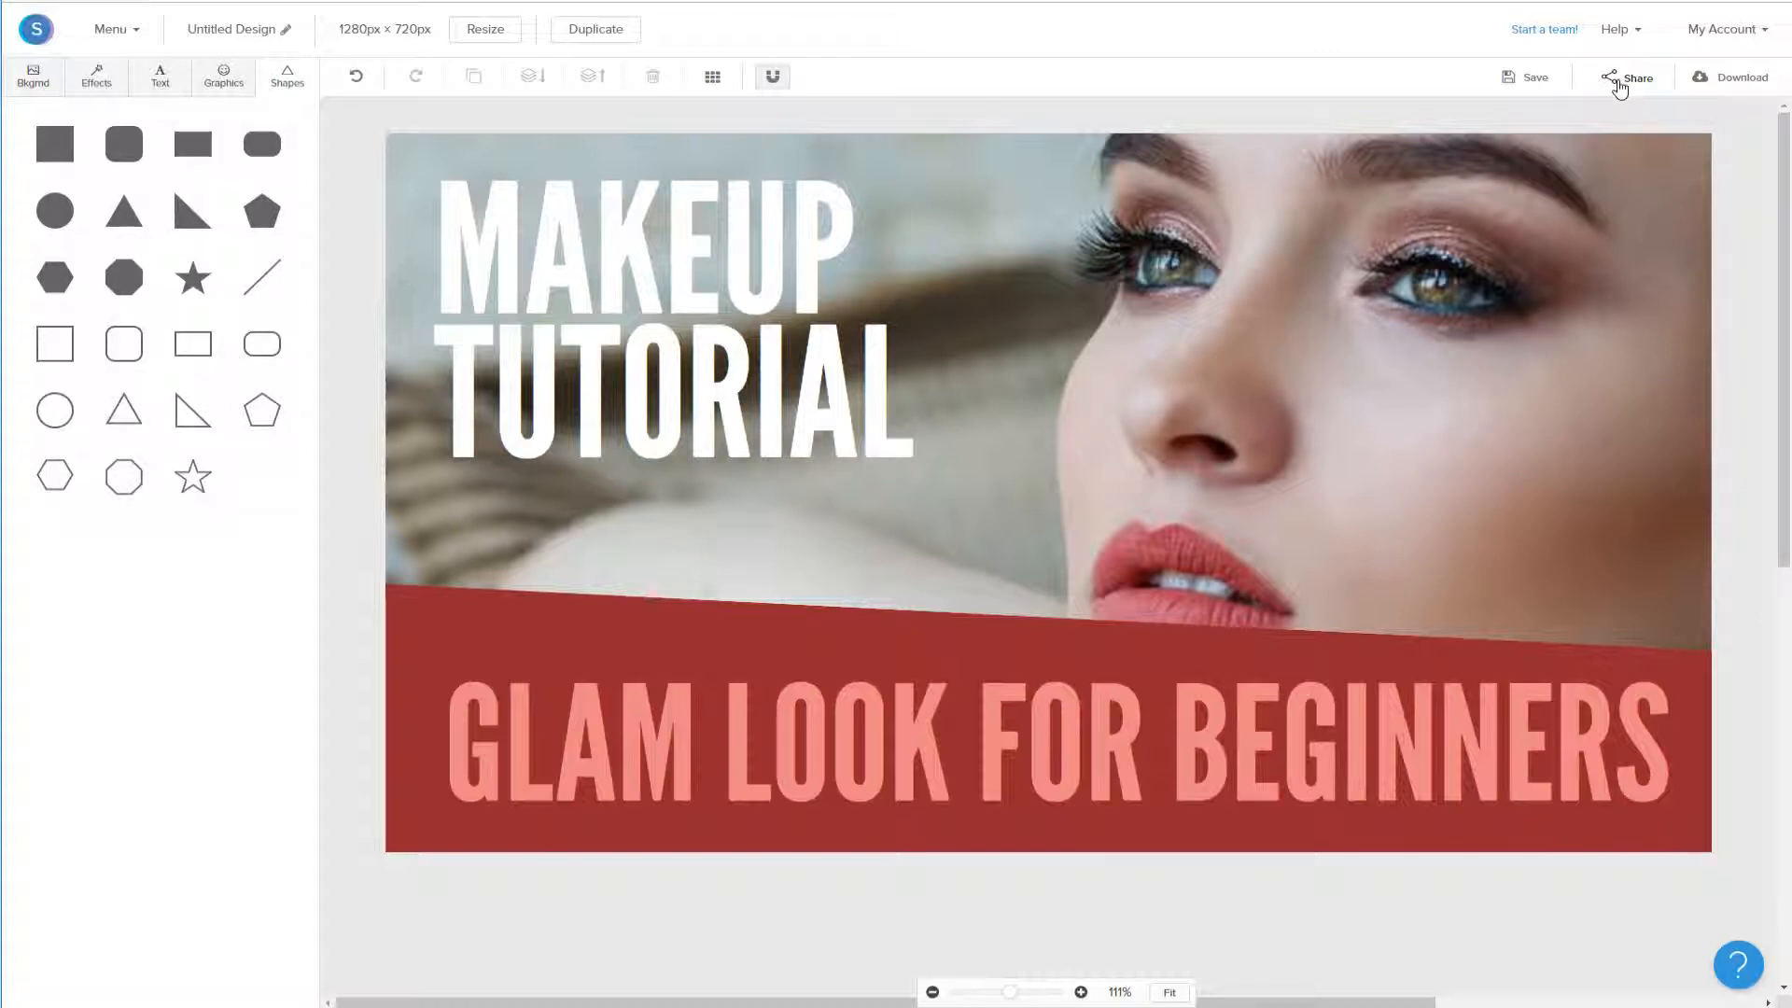
Examine the options for sharing the image to a connected account, close them and return to the background options.
{"action": "left_click", "coordinate": [1625, 89]}
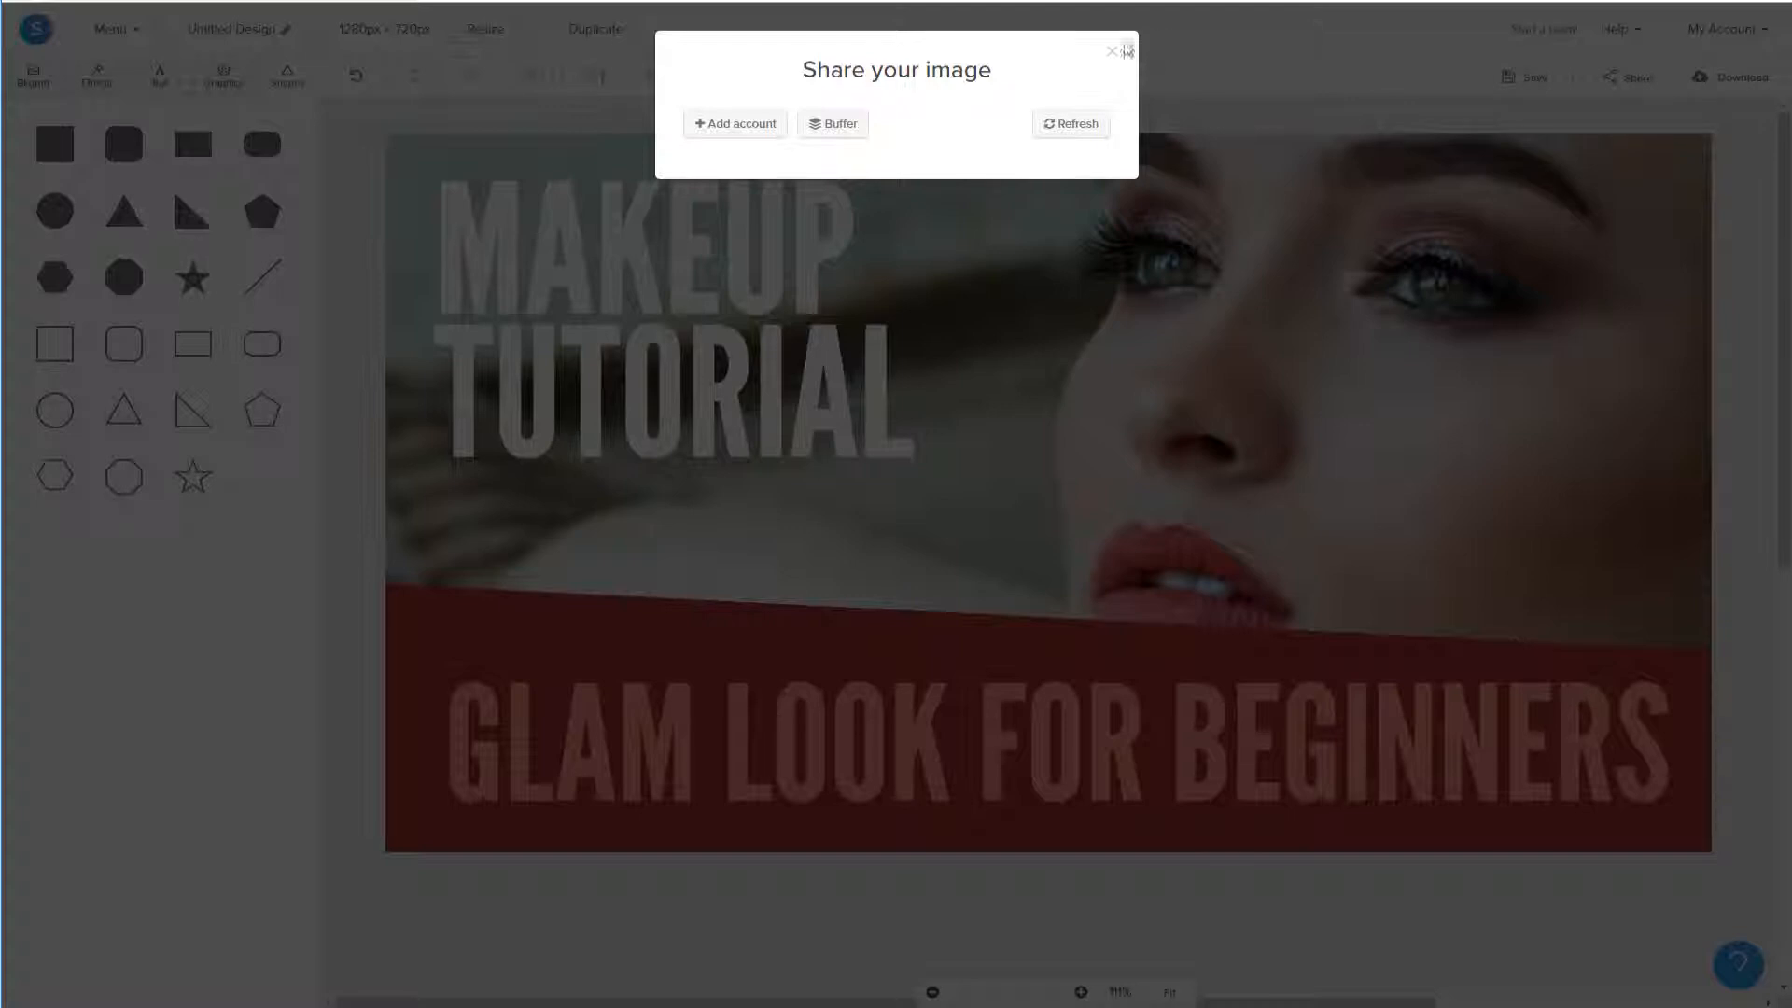
{"action": "left_click", "coordinate": [747, 129]}
{"action": "left_click", "coordinate": [1113, 53]}
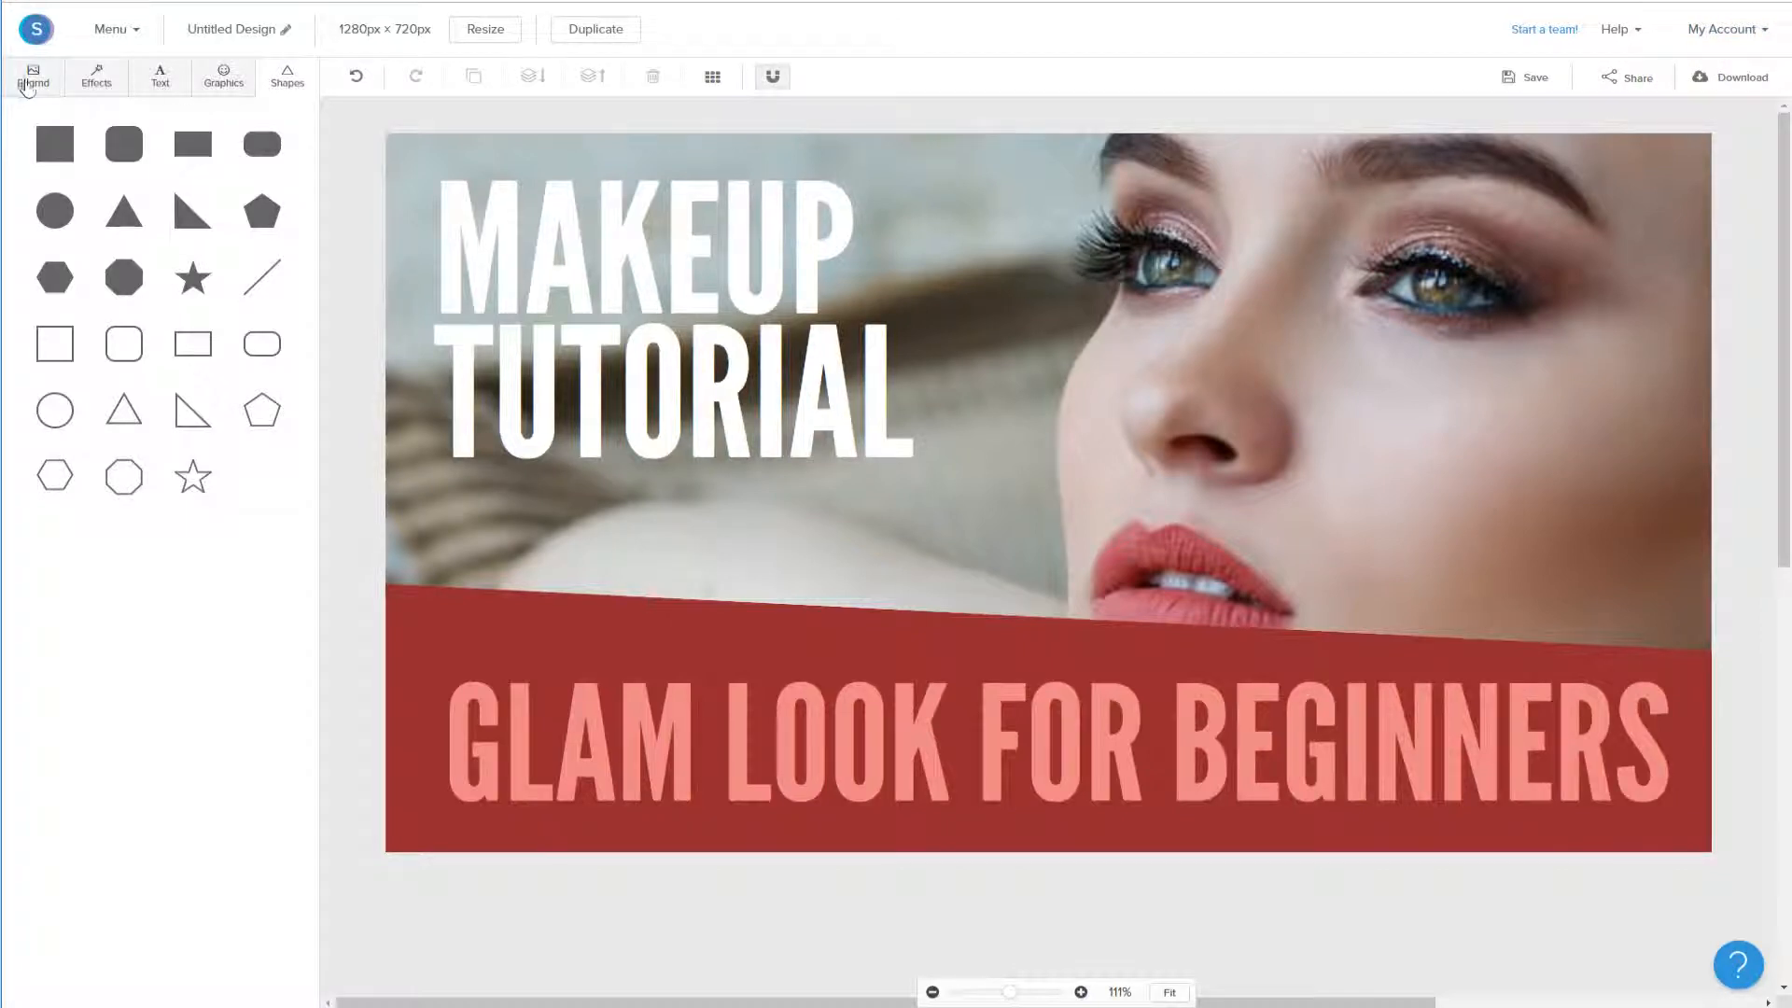
{"action": "left_click", "coordinate": [31, 78]}
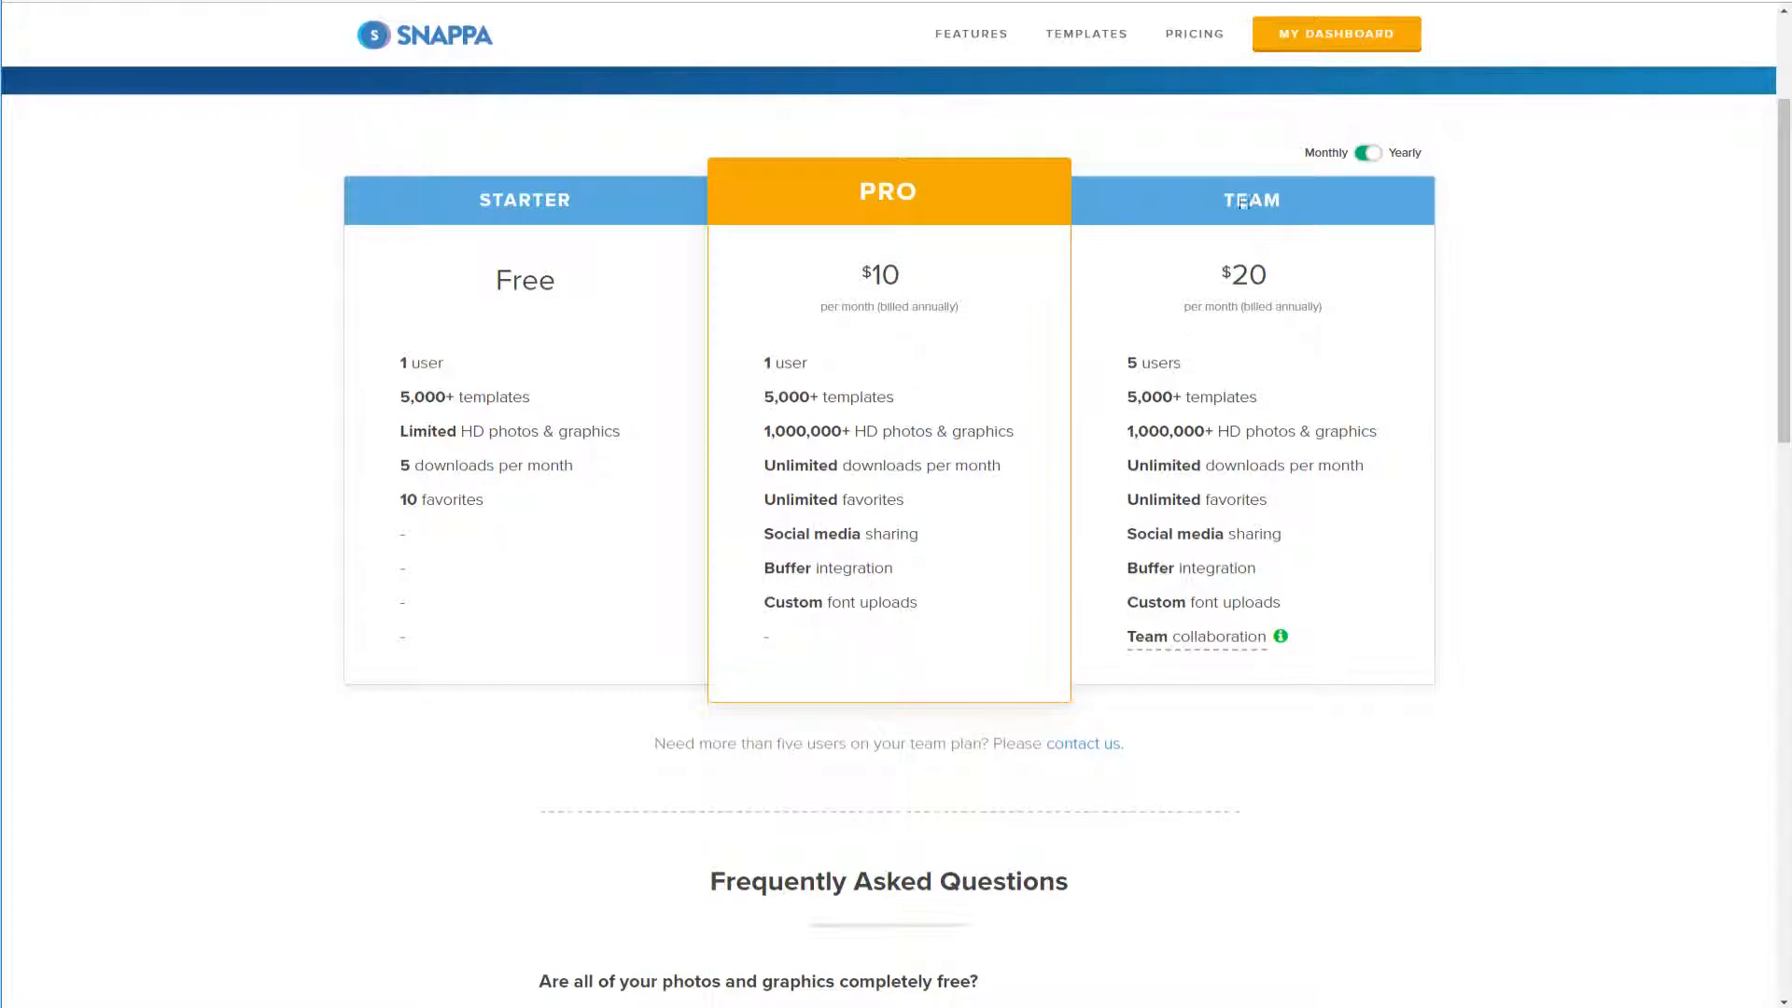
Compare the monthly and yearly prices of the Starter, Pro and Team plans, ending on yearly billing.
{"action": "left_click", "coordinate": [1364, 157]}
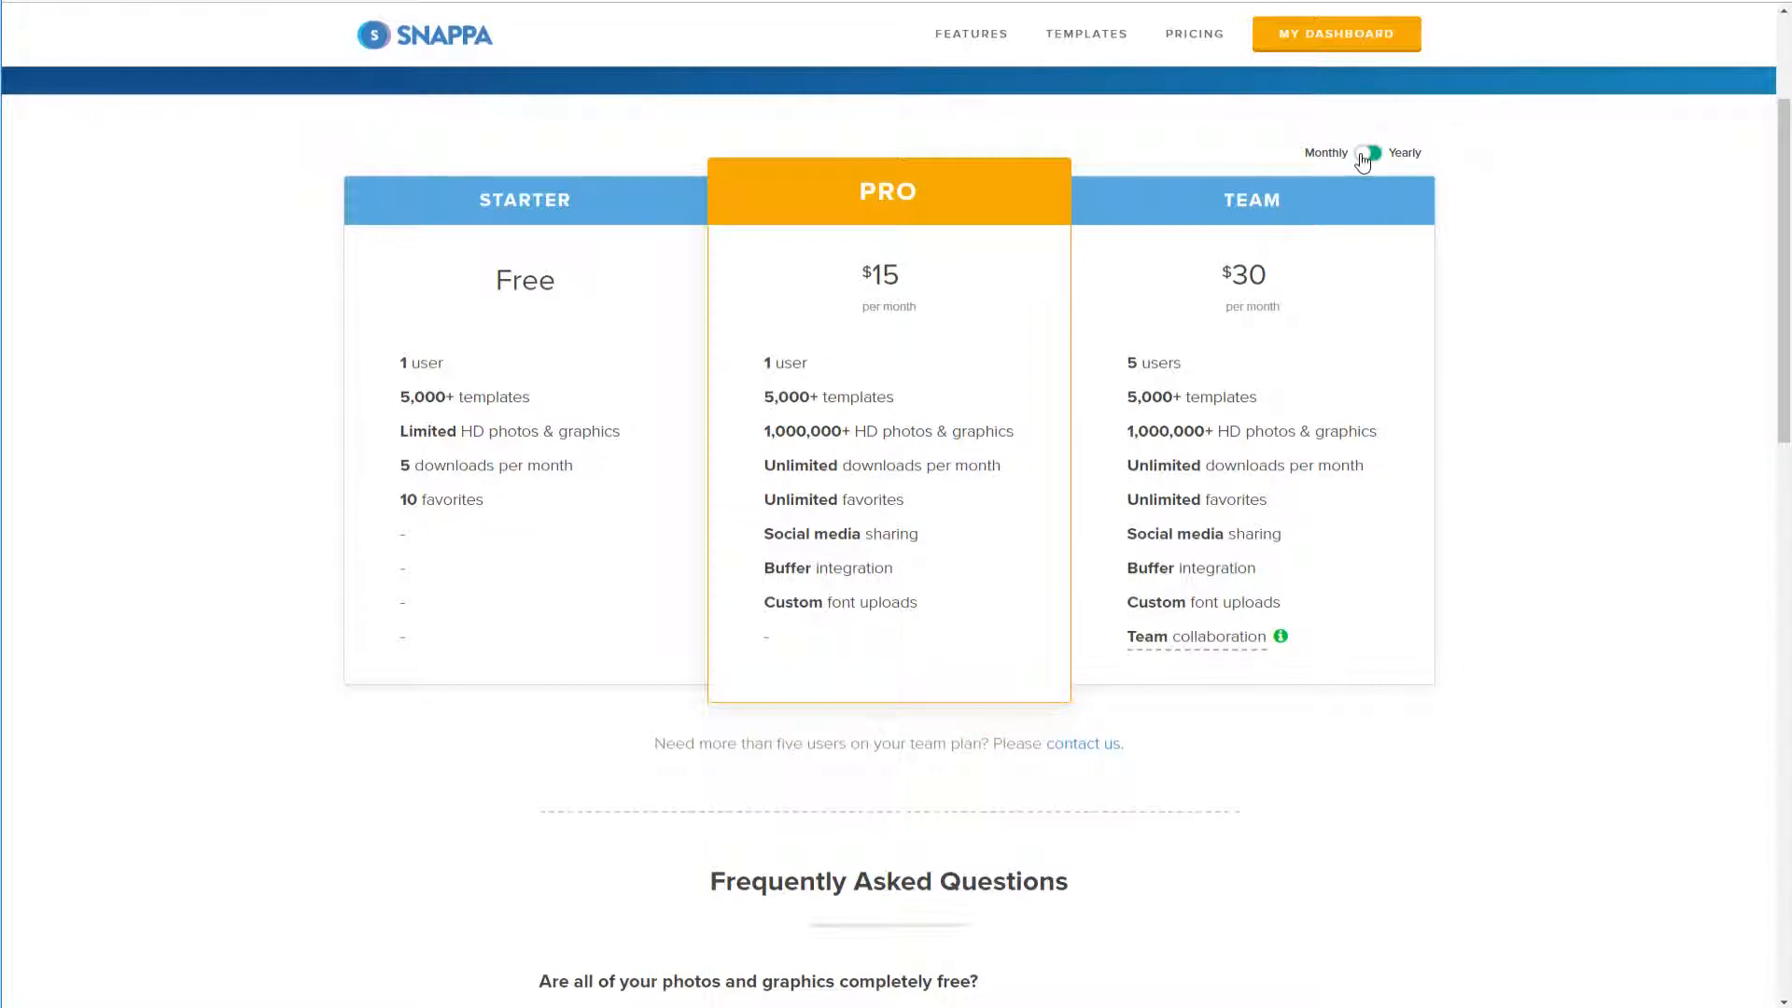
{"action": "left_click", "coordinate": [1374, 160]}
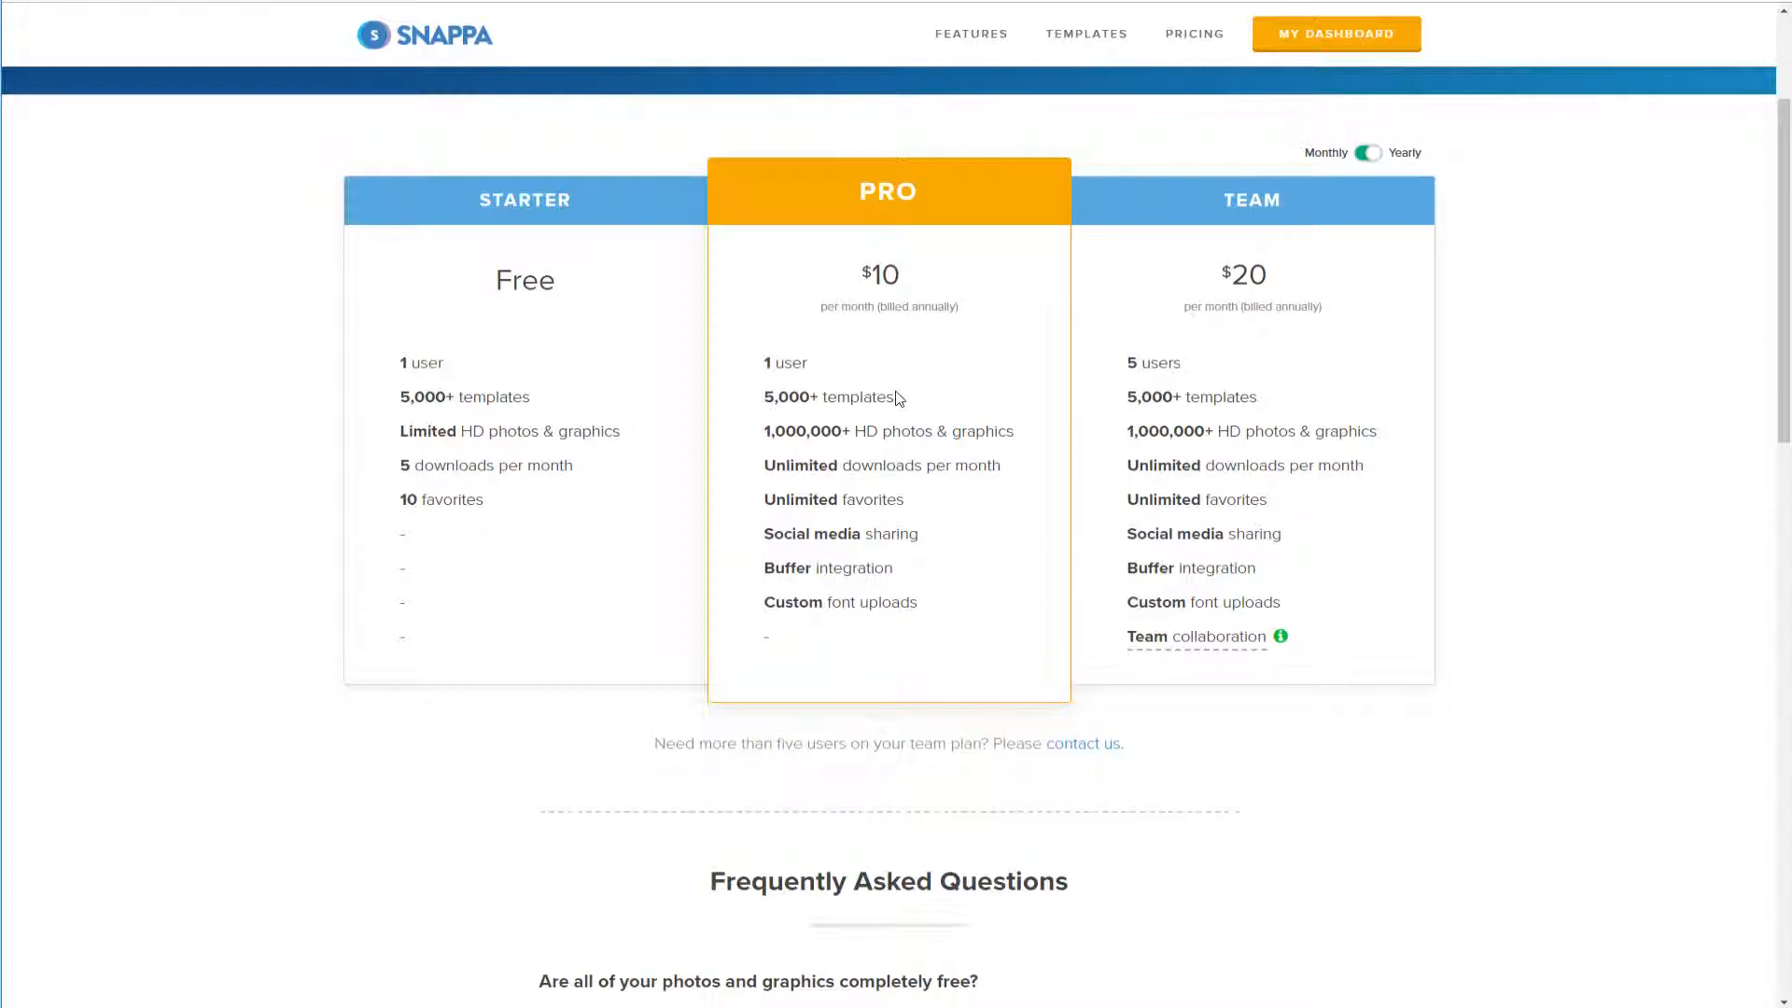